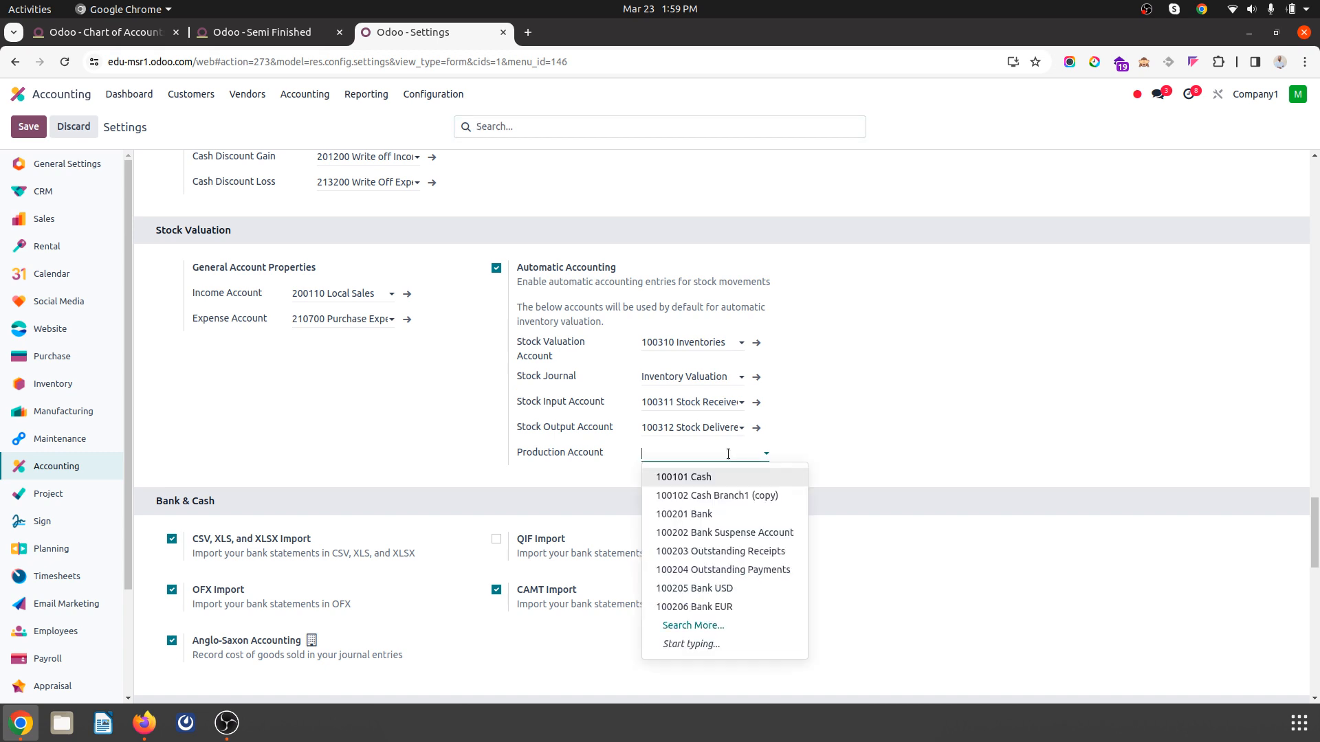
Step: Examine the Stock Valuation accounts and the choices for the Production Account, then close the accounting settings page
click(451, 320)
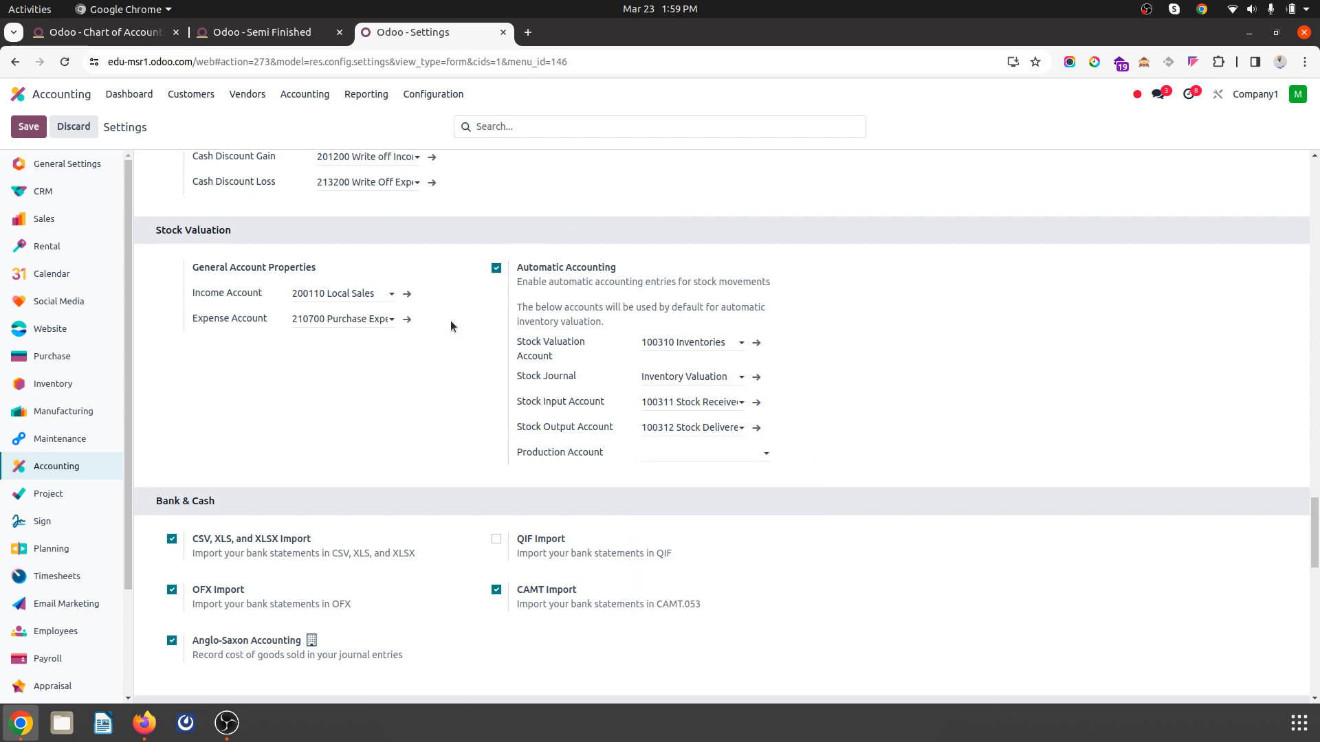
scroll(451, 320, down, 10)
scroll(421, 411, up, 10)
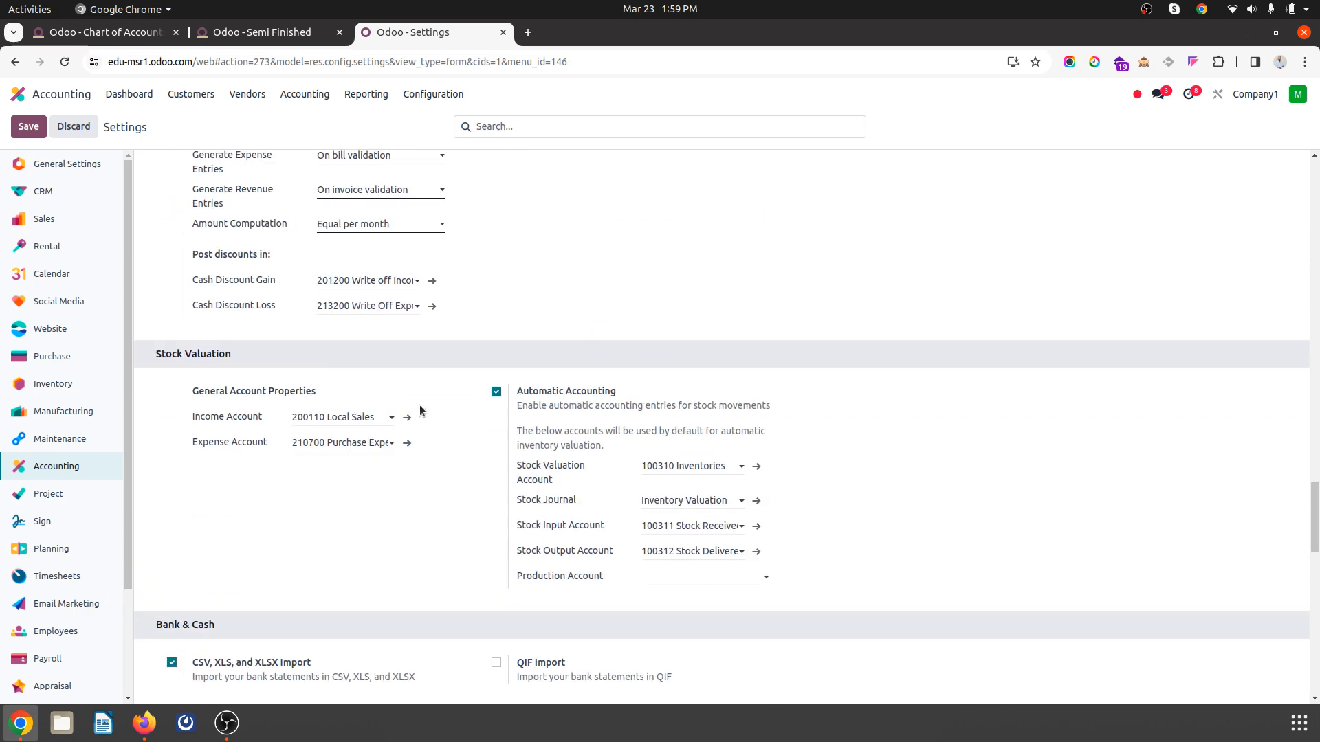
scroll(504, 477, down, 1)
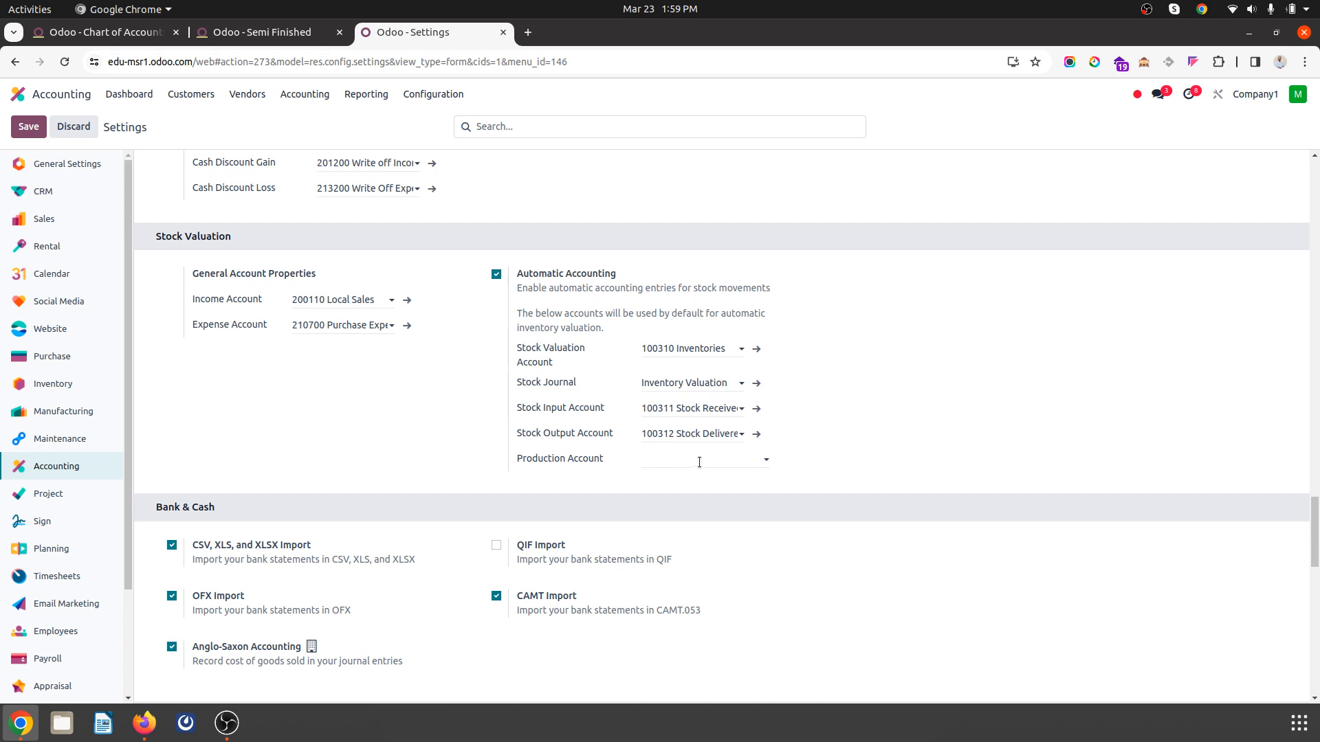
click(664, 460)
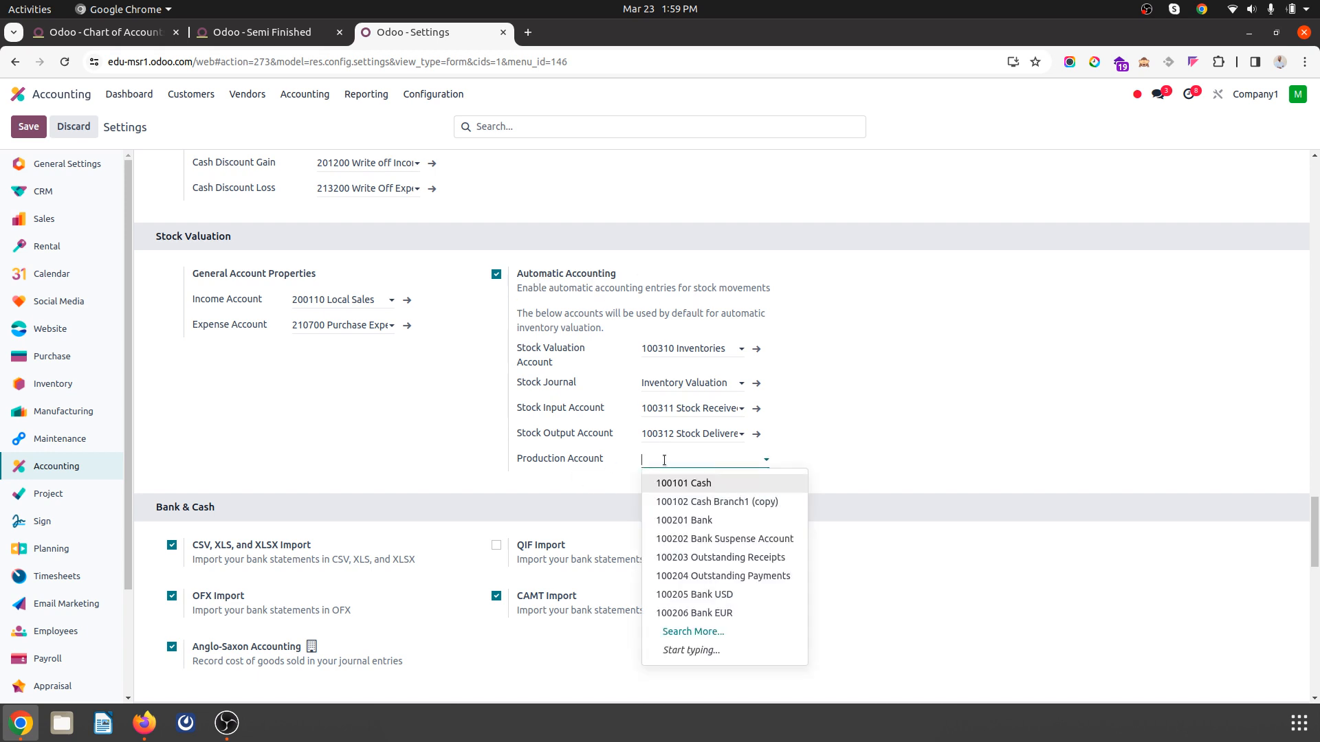
click(664, 460)
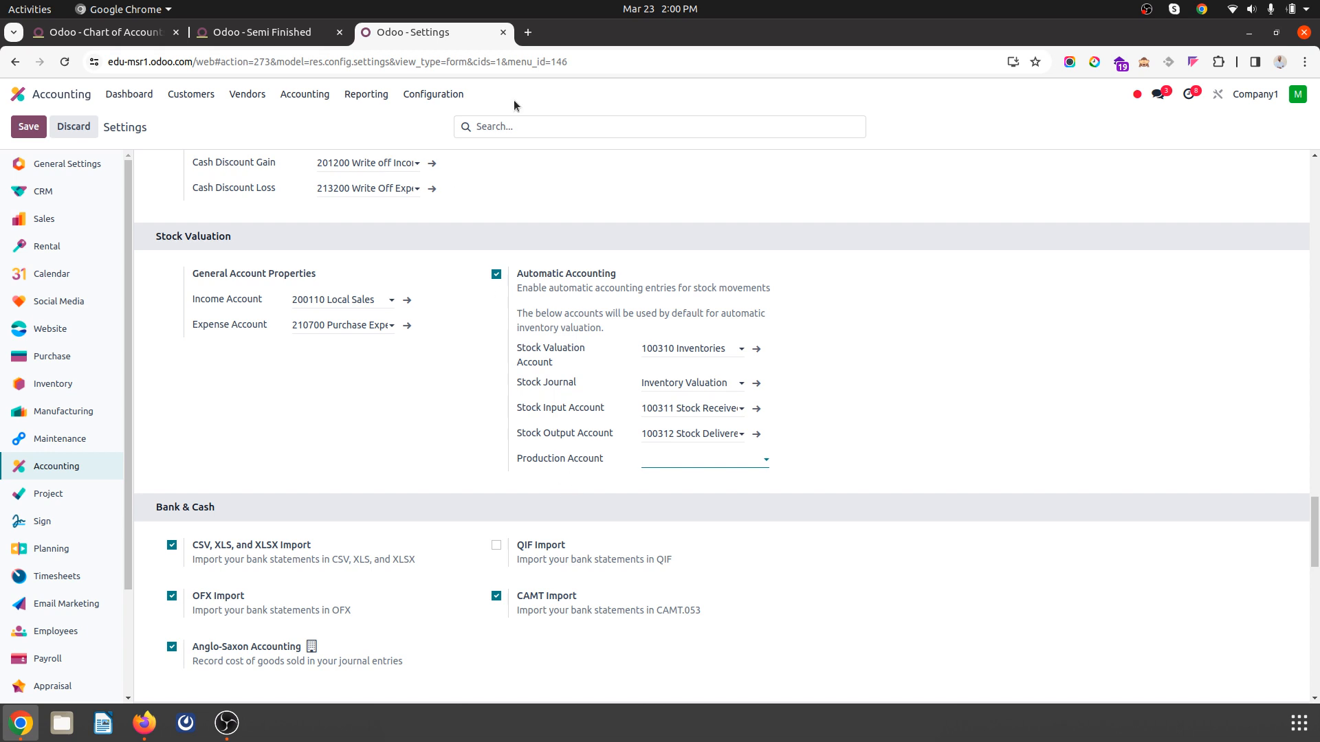
click(503, 33)
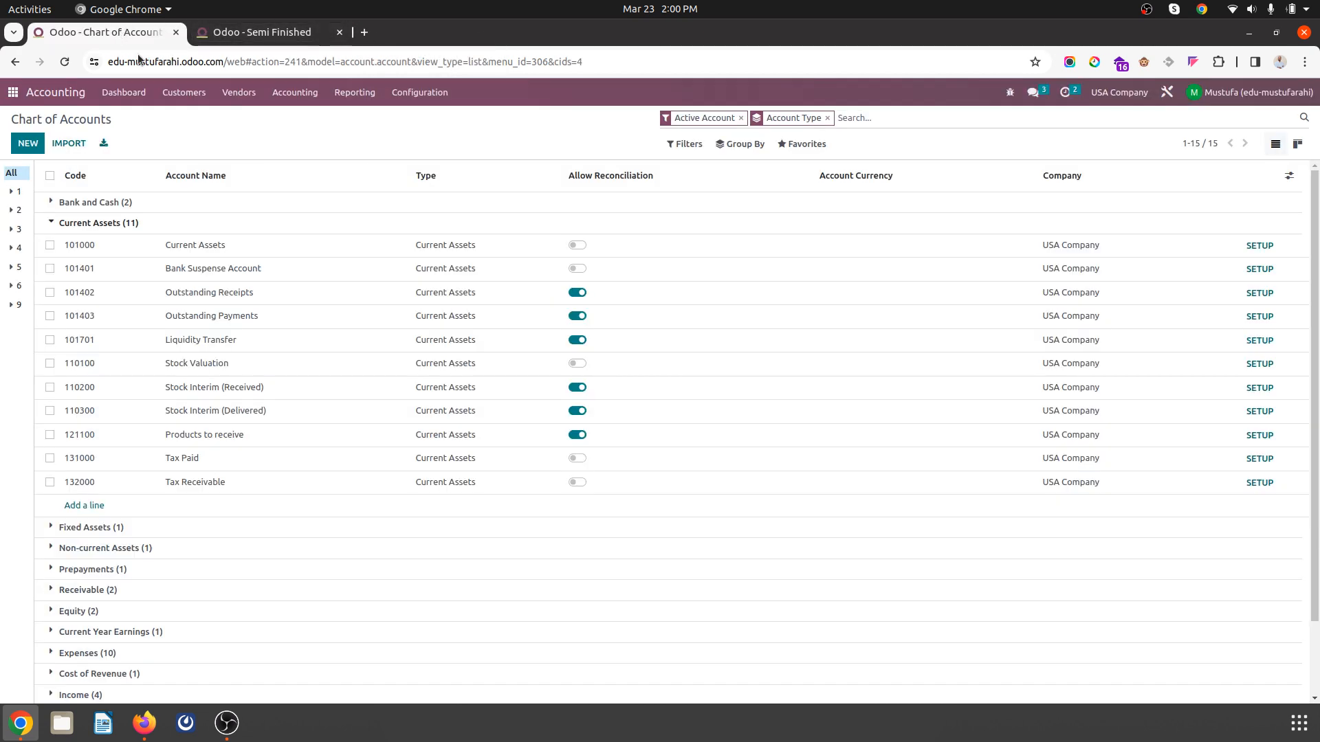
Step: Add a Current Assets account with code 110101, named Cost of Production - Semi Finished, and allow reconciliation on it
click(285, 33)
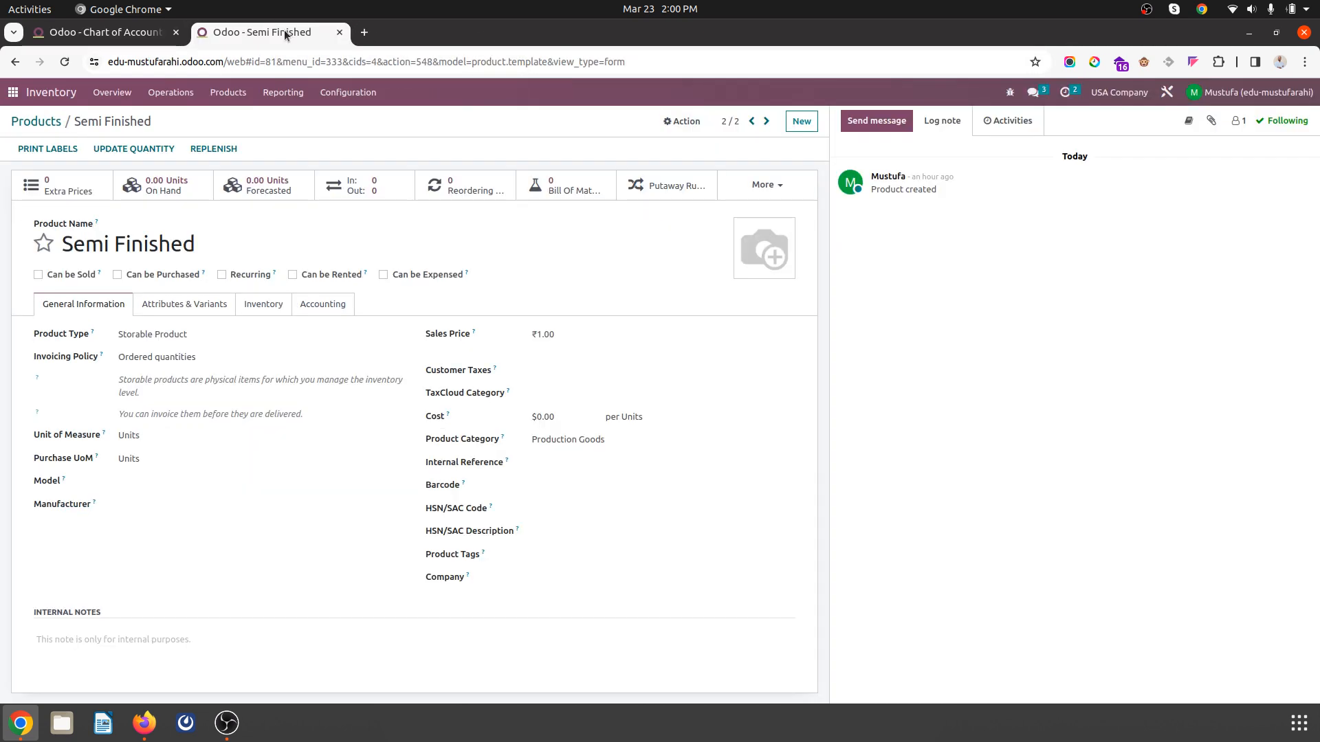
click(129, 36)
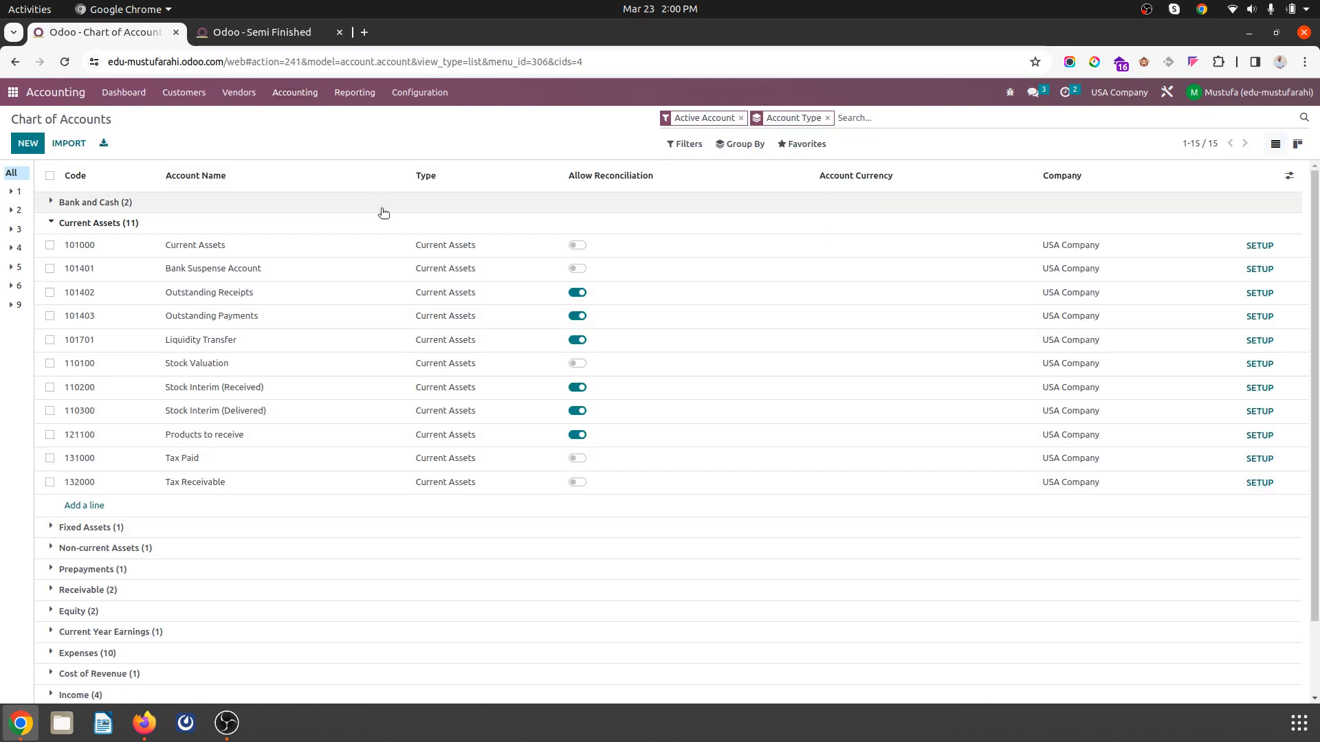
click(98, 506)
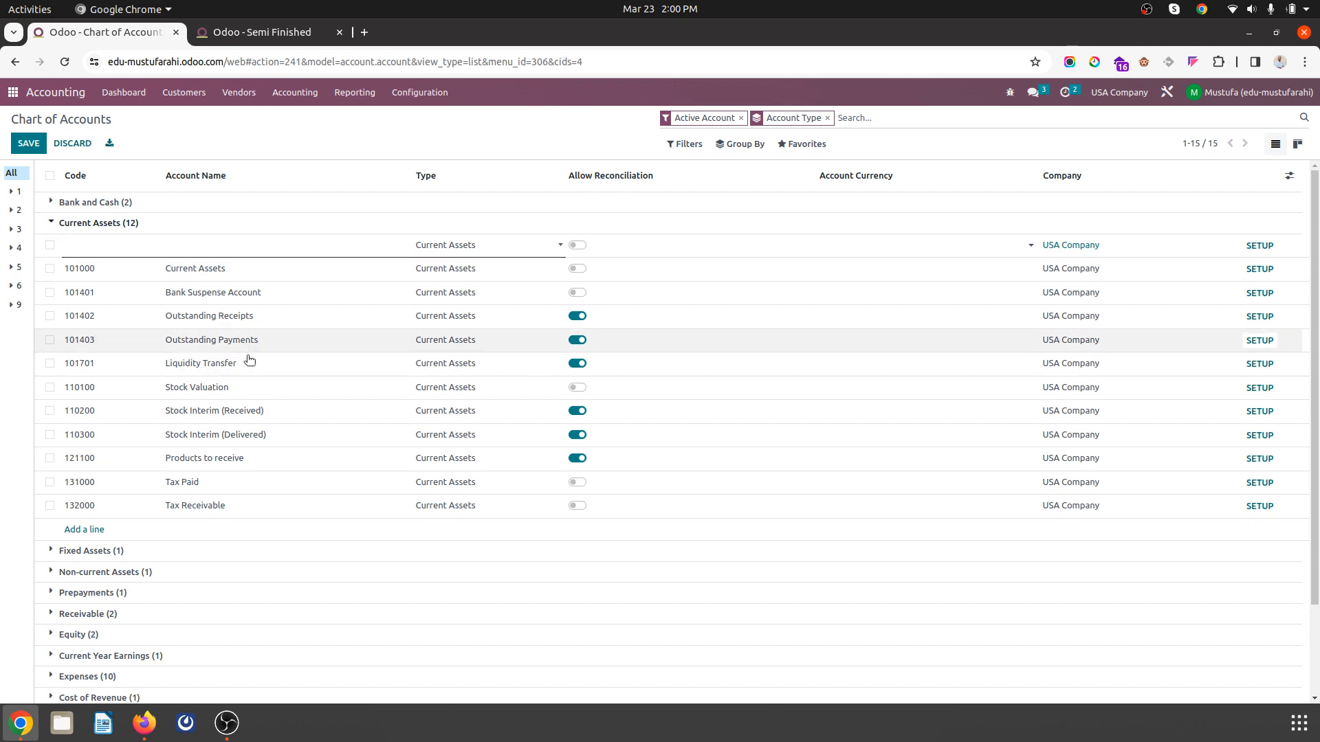
click(124, 390)
key(ctrl+c)
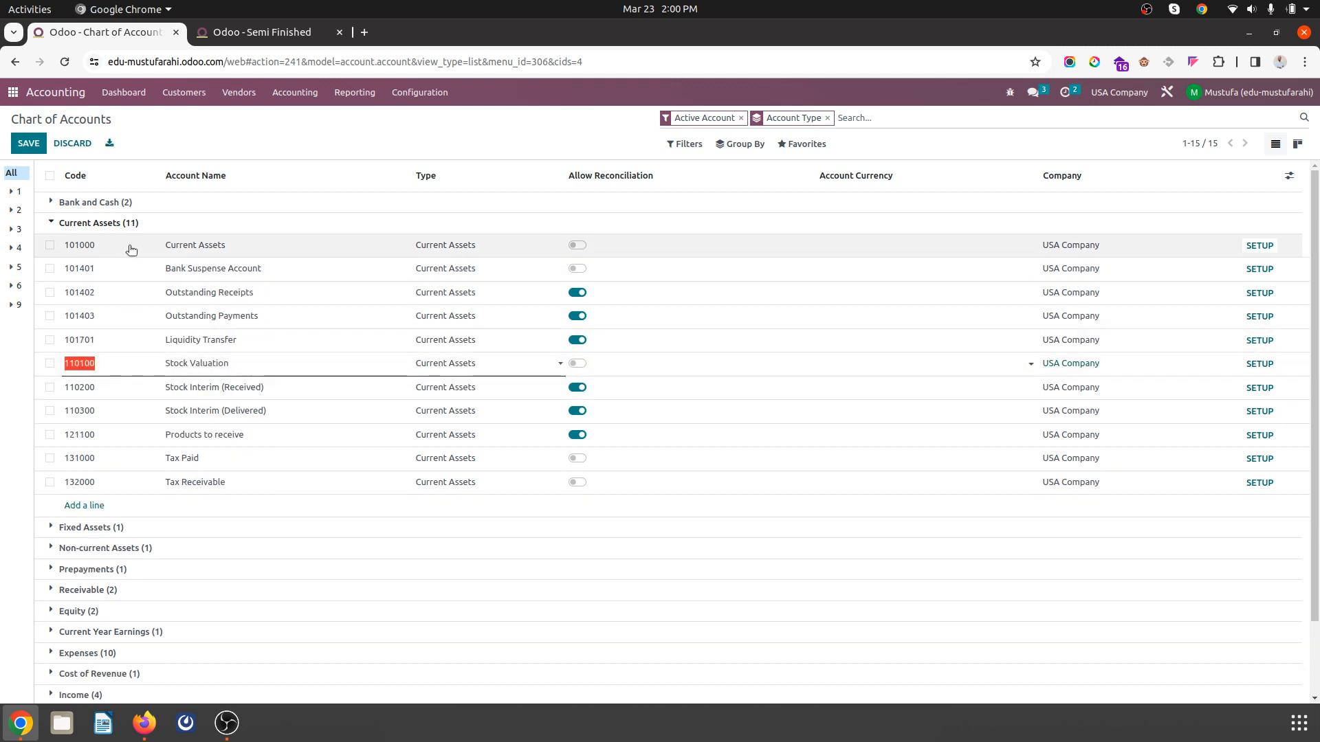
click(83, 505)
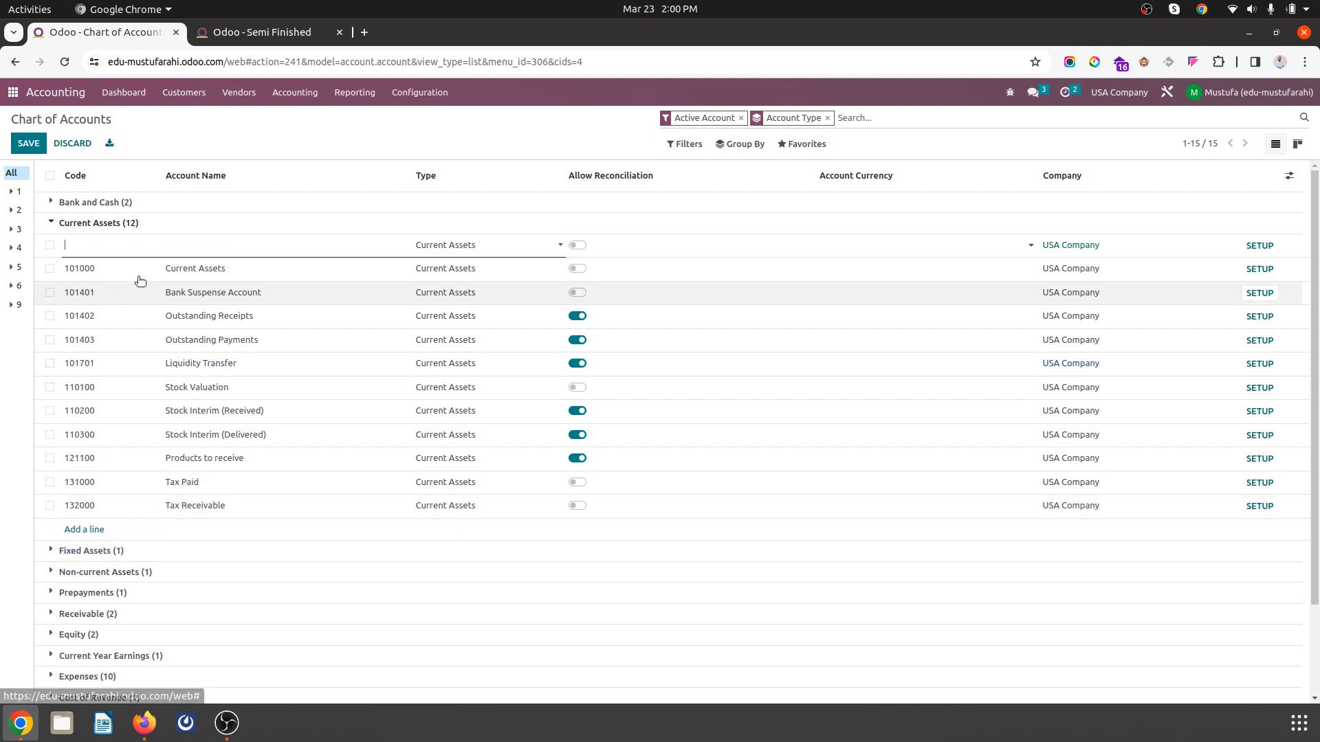
key(ctrl+v)
key(Tab)
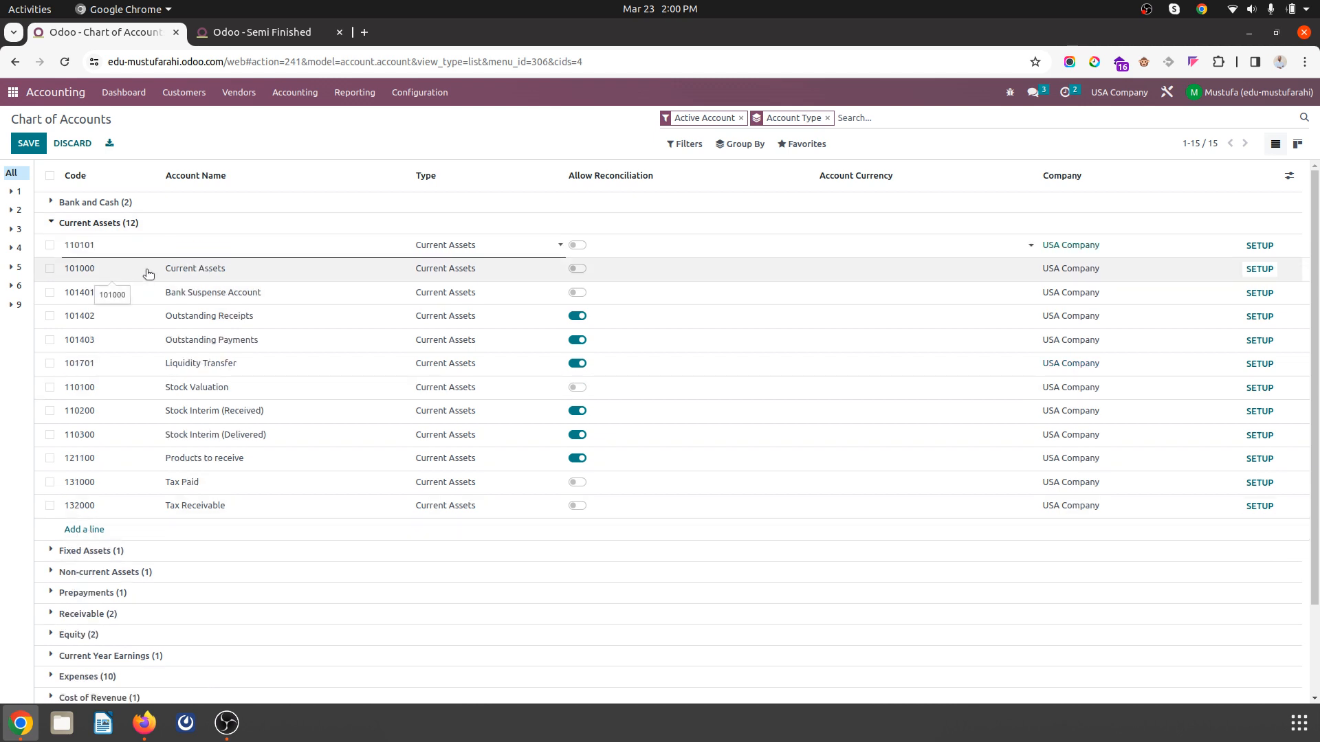
text(Cost of Production - Semi FGinished)
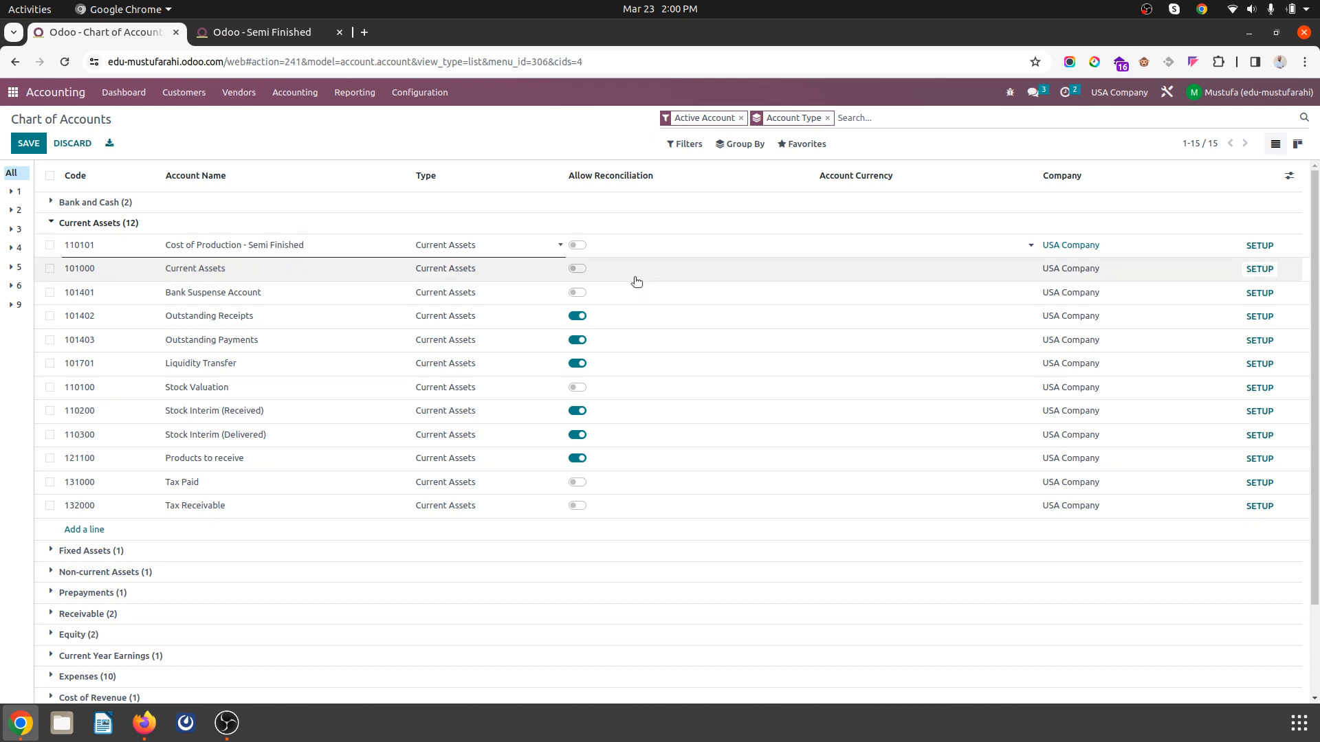
click(578, 245)
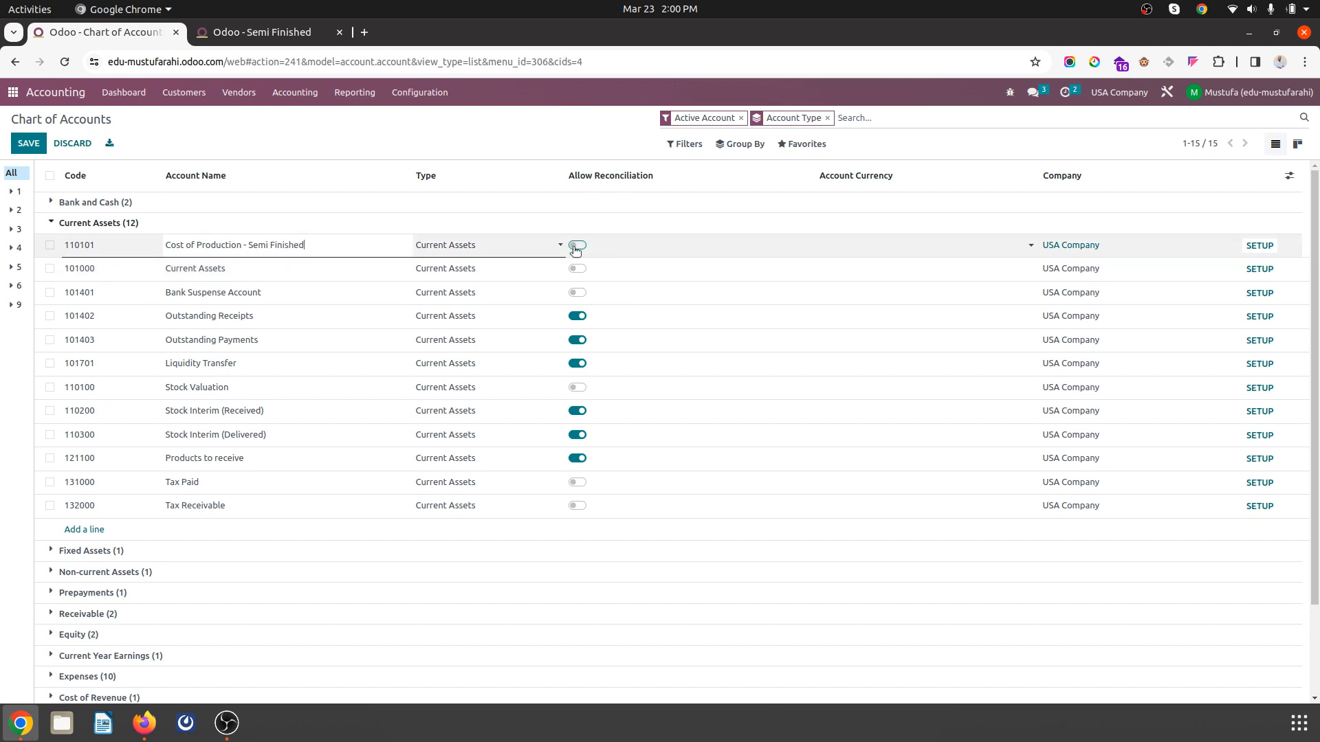
Step: Add a Current Assets account with code 110102, named Cost of Production - Finished Goods, and allow reconciliation on it
click(84, 529)
text(Cost of Pro)
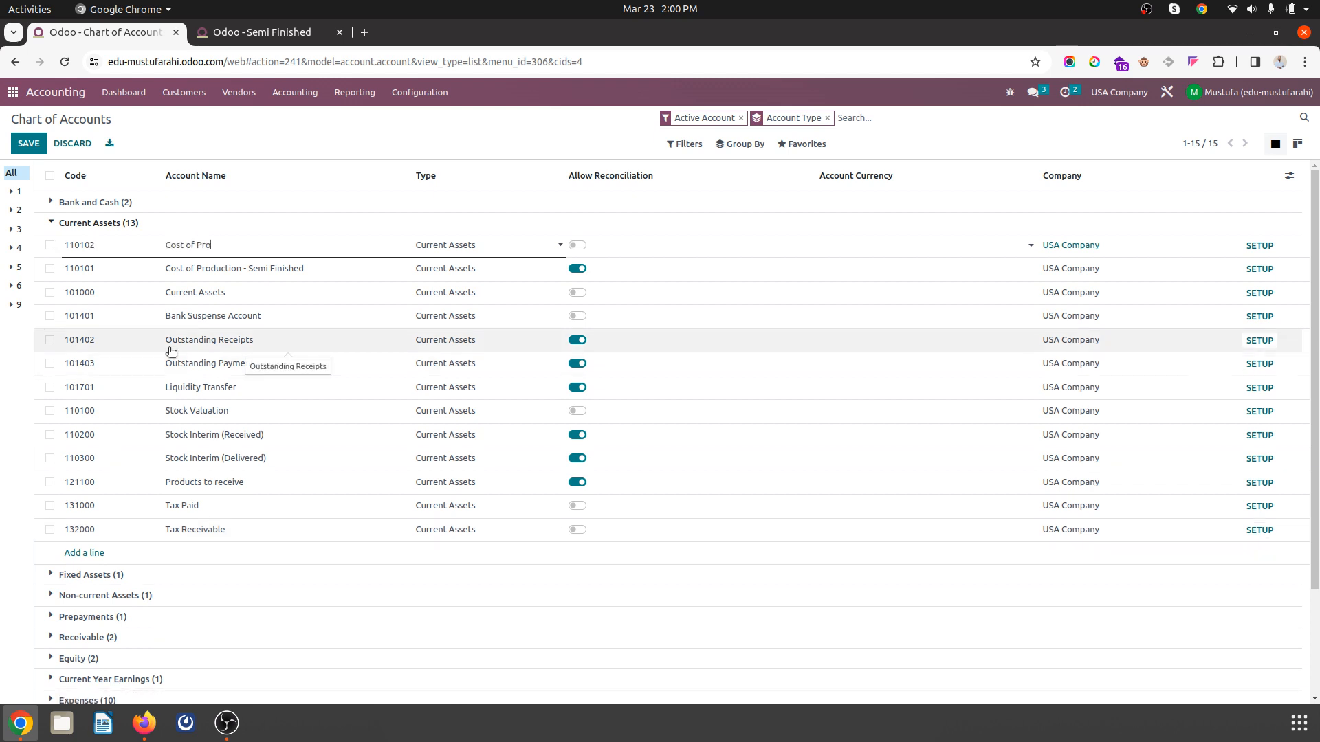
text(duction - Finished Goods)
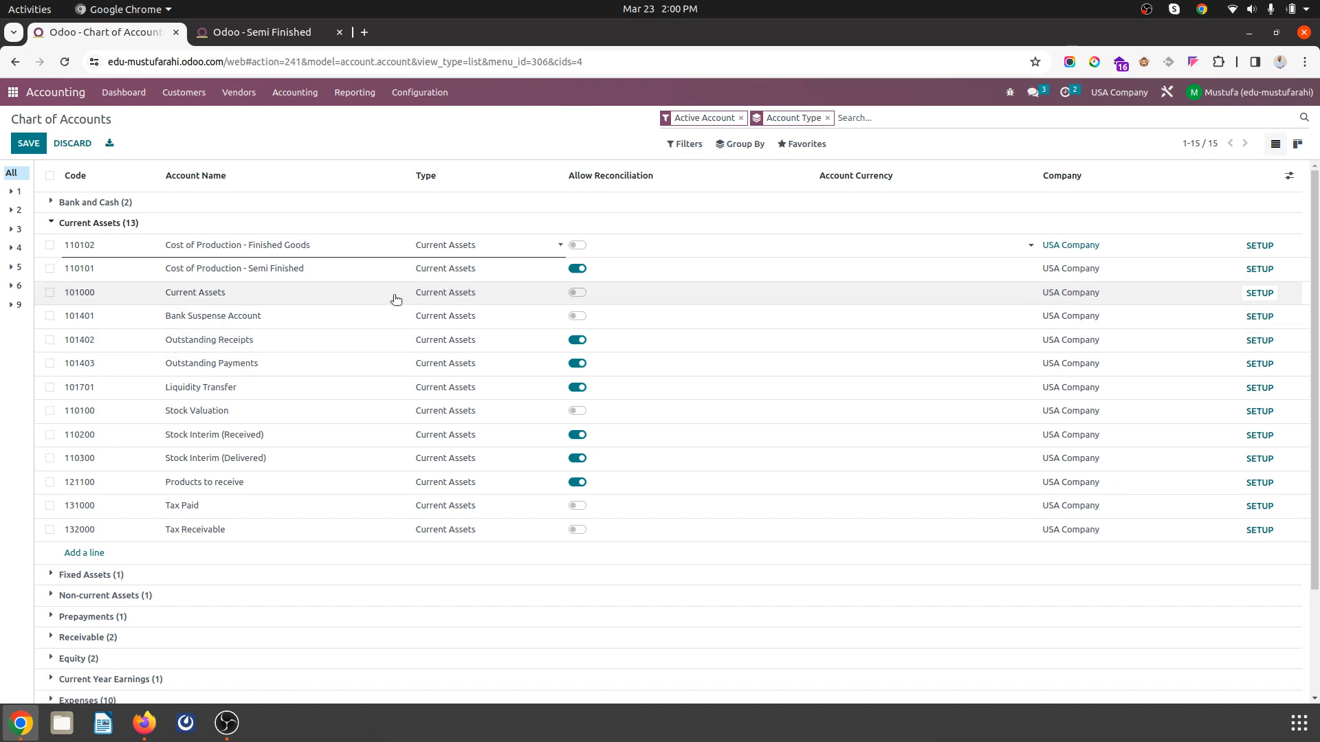
click(578, 245)
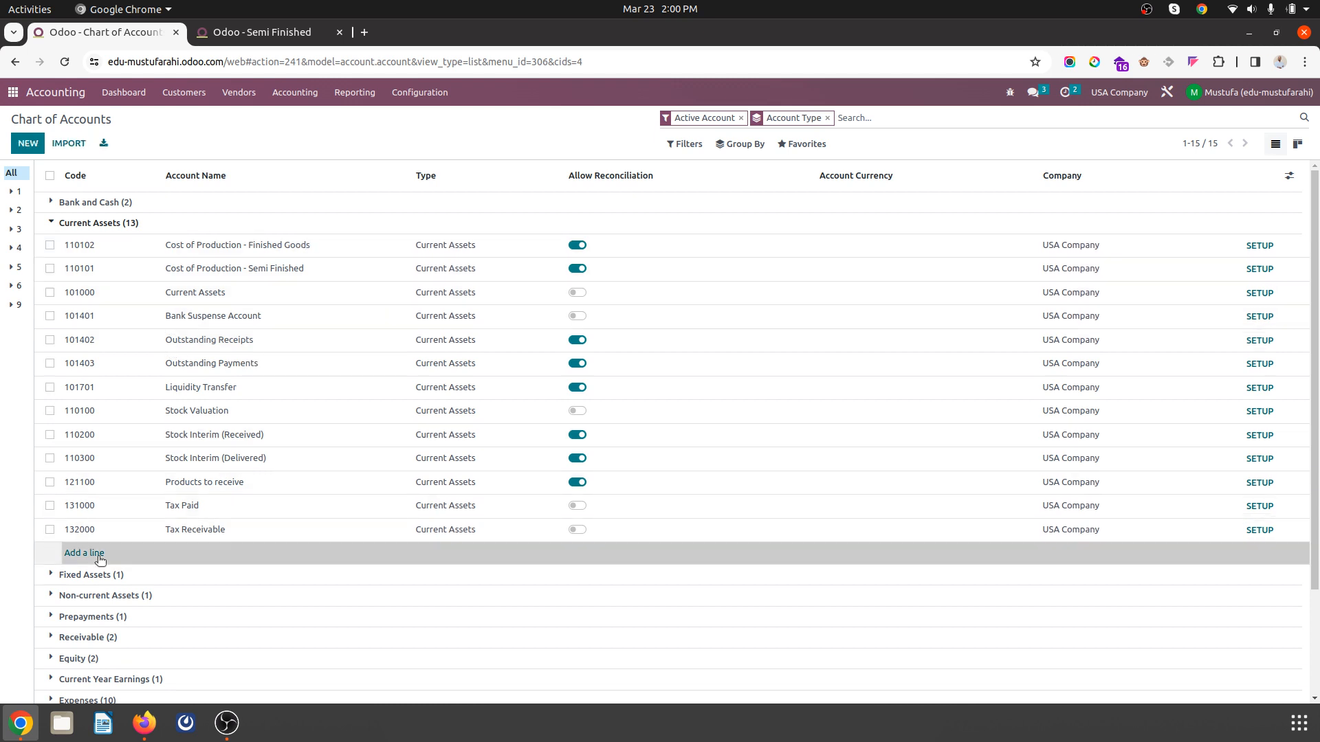
Step: Add a Current Assets account with code 110103, named Interim Account - Stock moves, allow reconciliation and save it
click(84, 553)
text(110103)
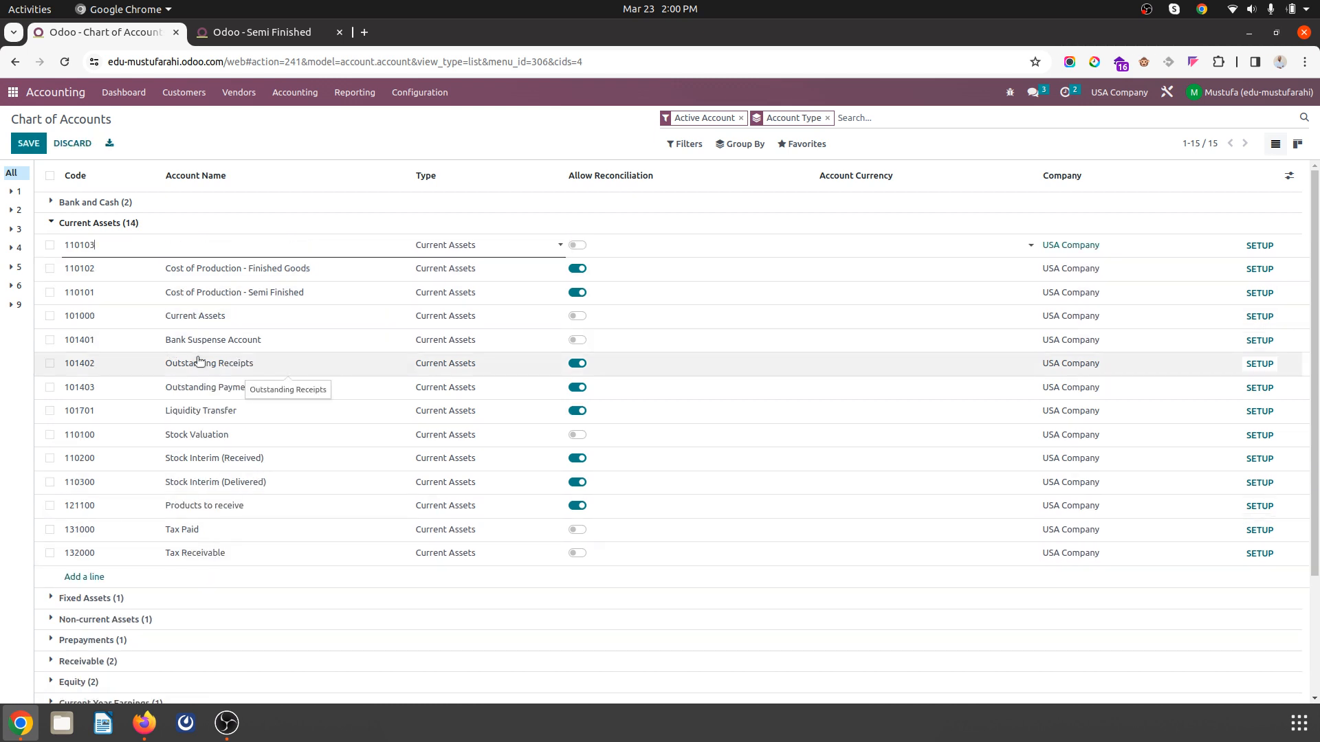
key(Tab)
text(Inter)
click(577, 245)
click(204, 126)
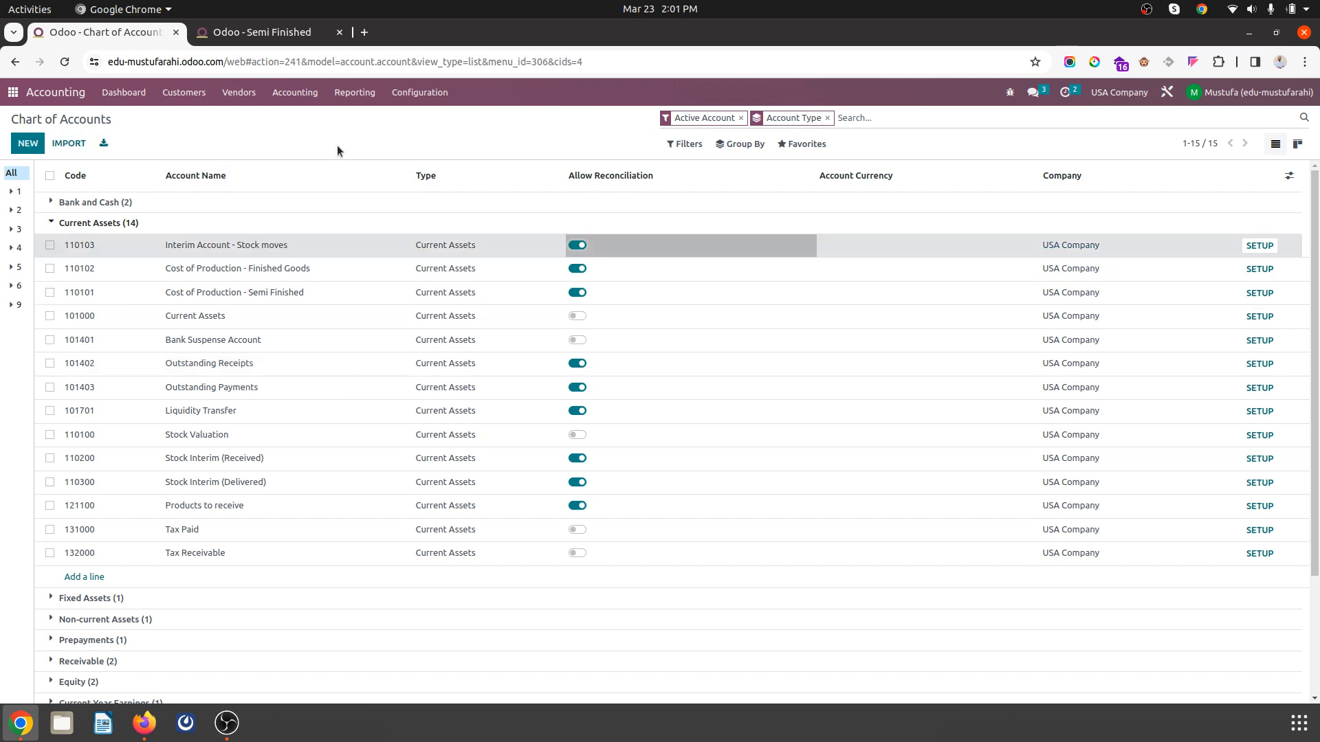
Step: Open the Production Goods category from the Semi Finished product
click(267, 33)
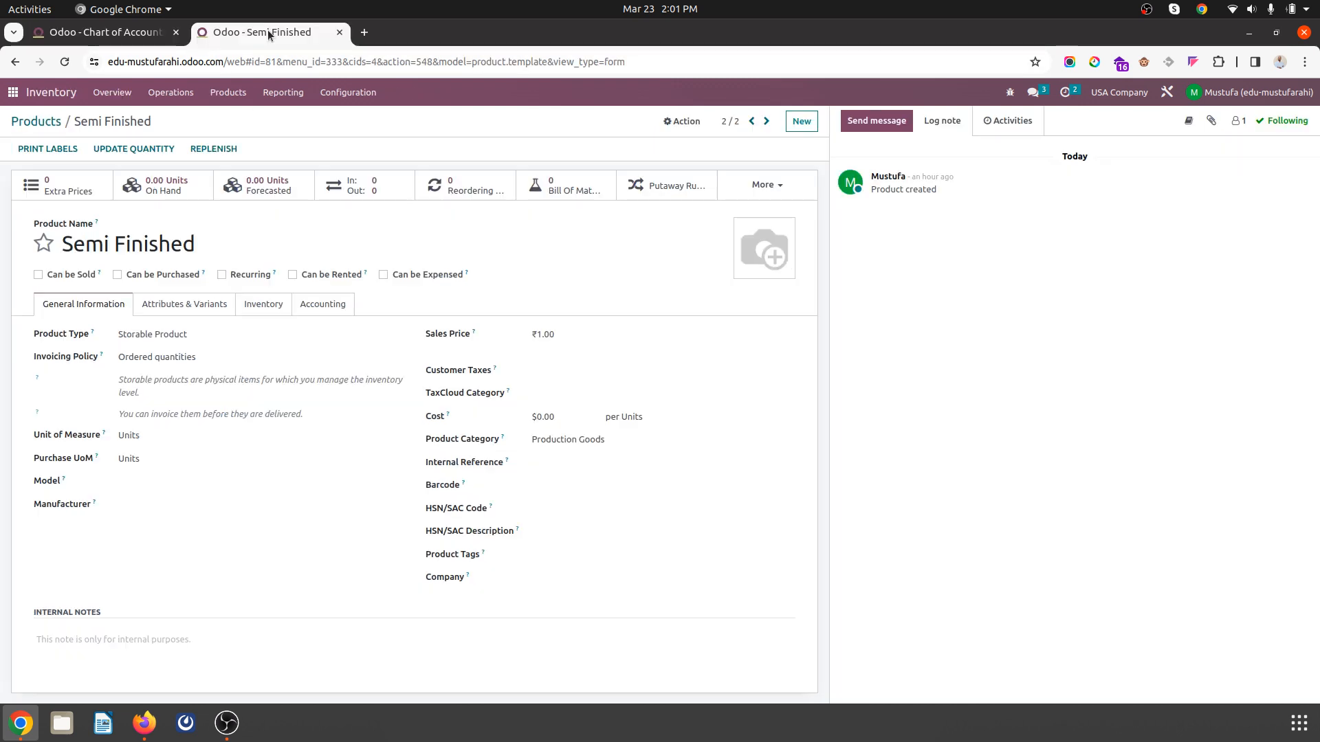
click(36, 122)
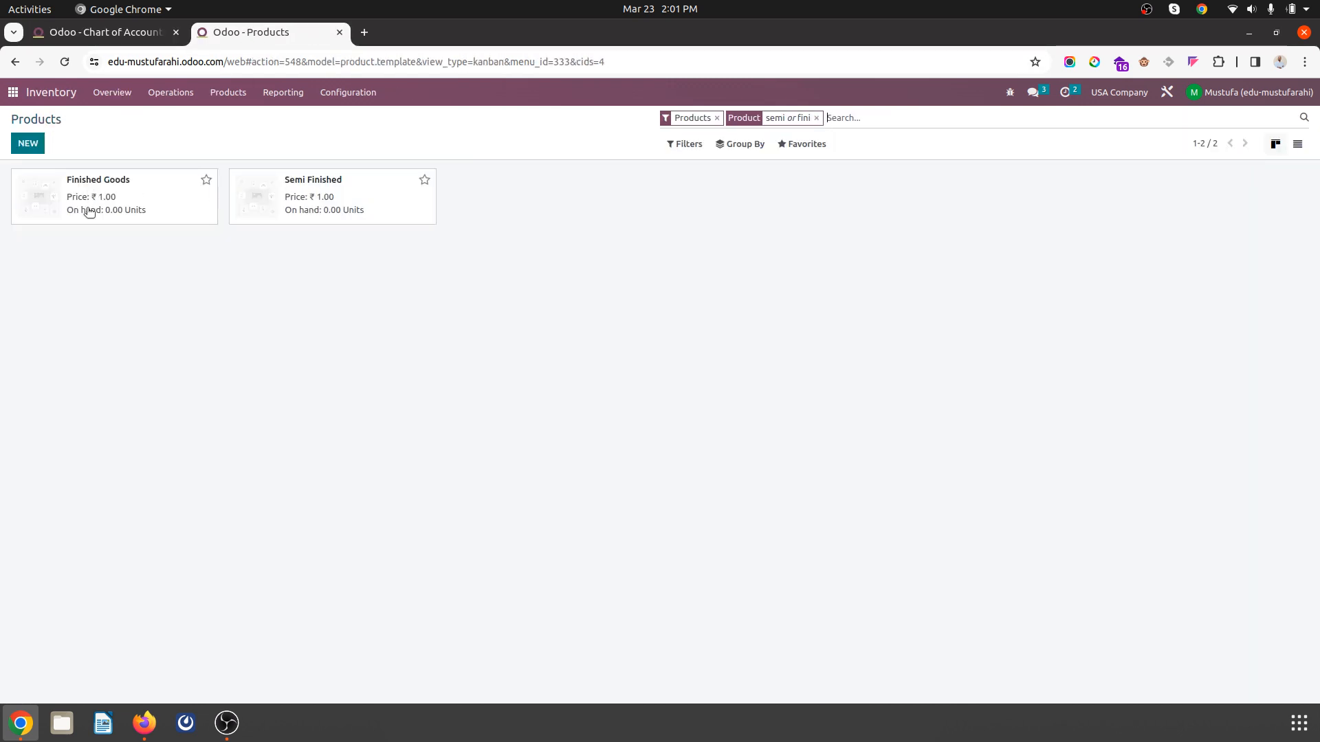
click(332, 189)
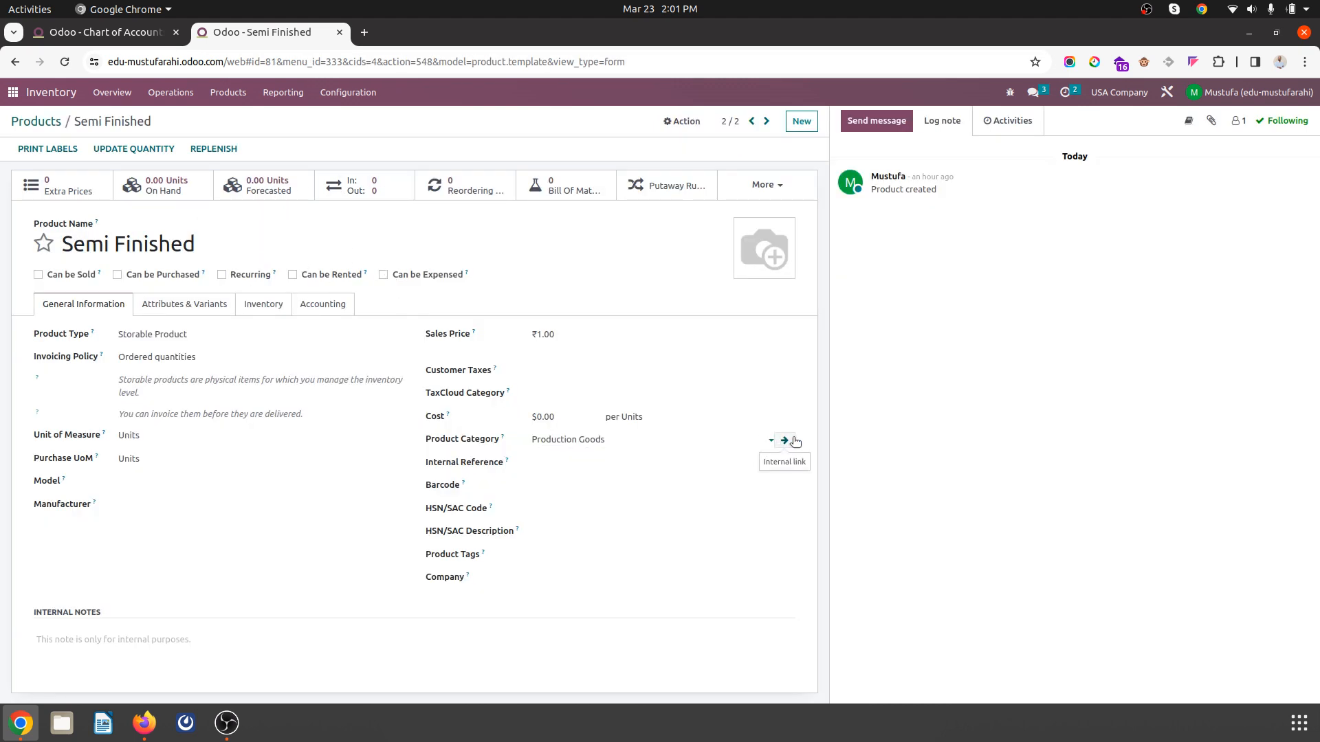
click(783, 441)
Step: Set the Production Goods category's Stock Input Account to 110103 Interim Account - Stock moves
click(903, 547)
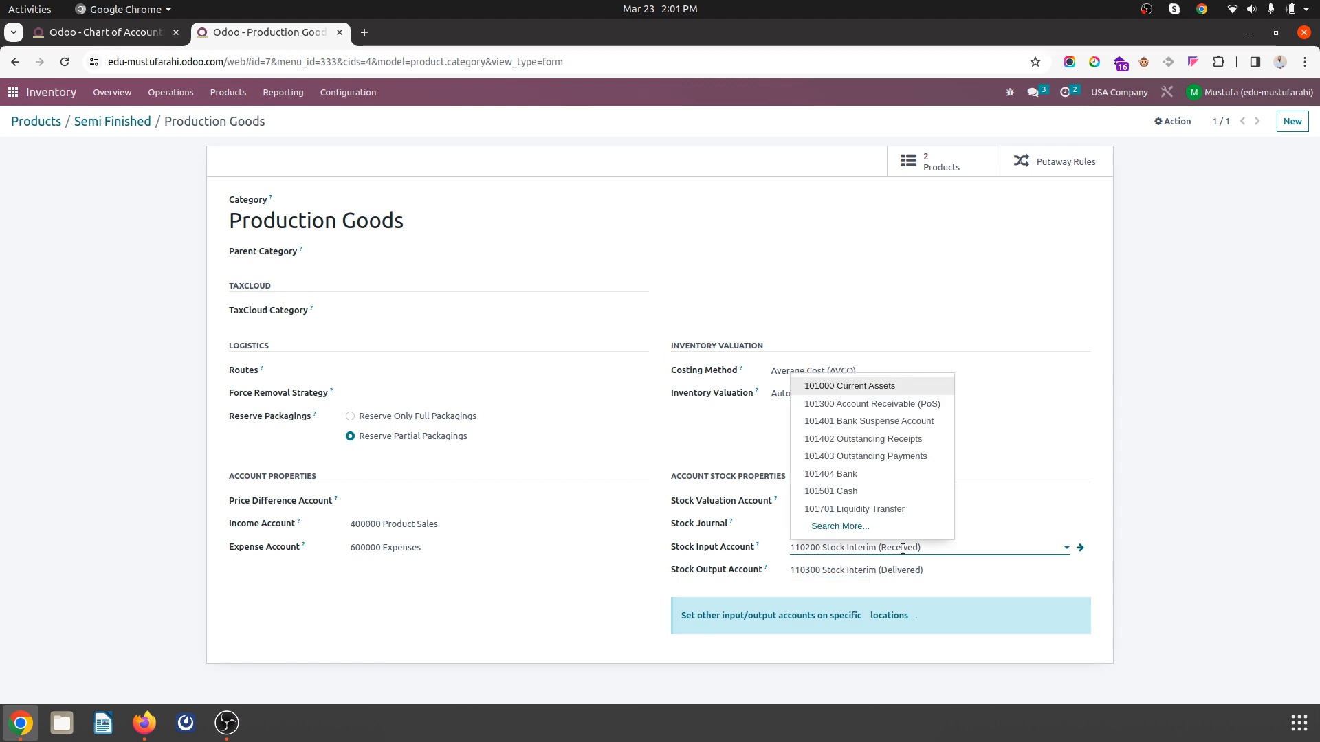
double_click(903, 548)
key(BackSpace)
key(BackSpace)
key(BackSpace)
key(BackSpace)
key(BackSpace)
key(BackSpace)
key(BackSpace)
key(BackSpace)
key(BackSpace)
key(BackSpace)
key(BackSpace)
key(BackSpace)
key(BackSpace)
key(BackSpace)
key(BackSpace)
key(BackSpace)
key(BackSpace)
key(BackSpace)
key(BackSpace)
key(BackSpace)
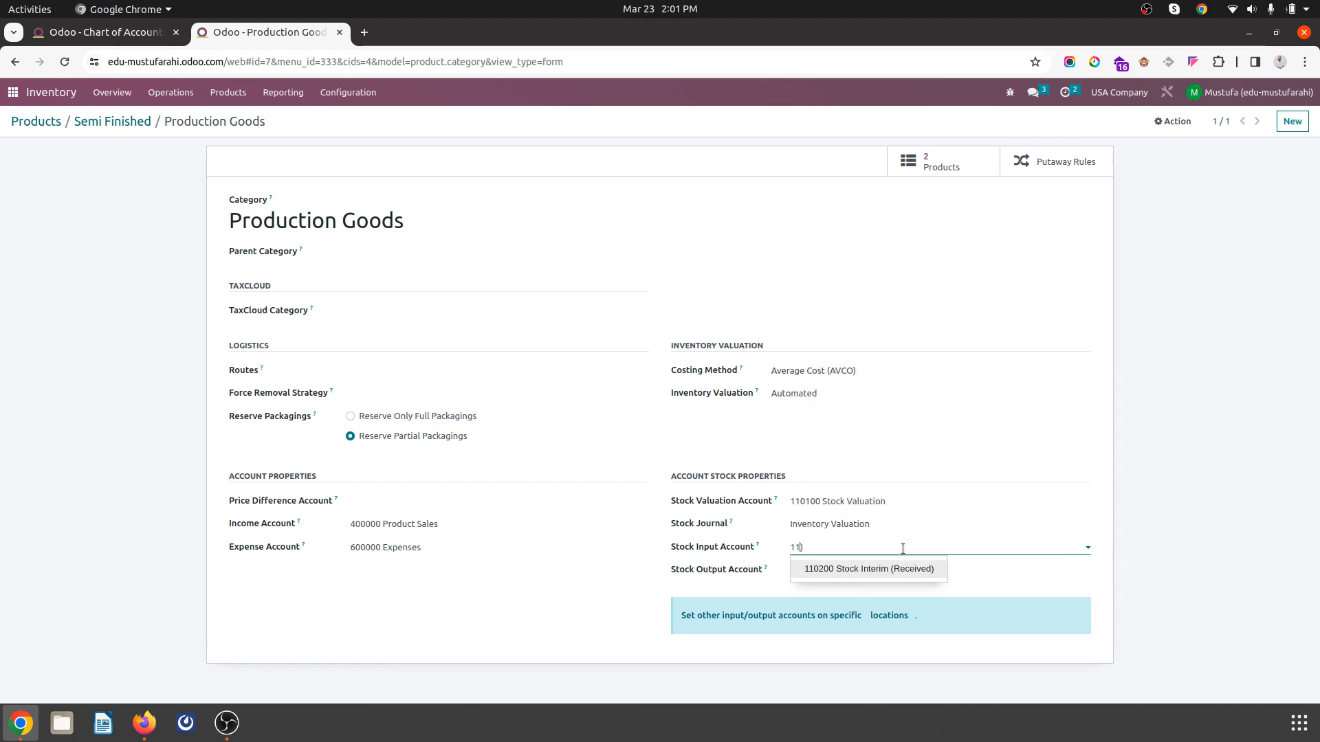
key(BackSpace)
key(BackSpace)
text(inter)
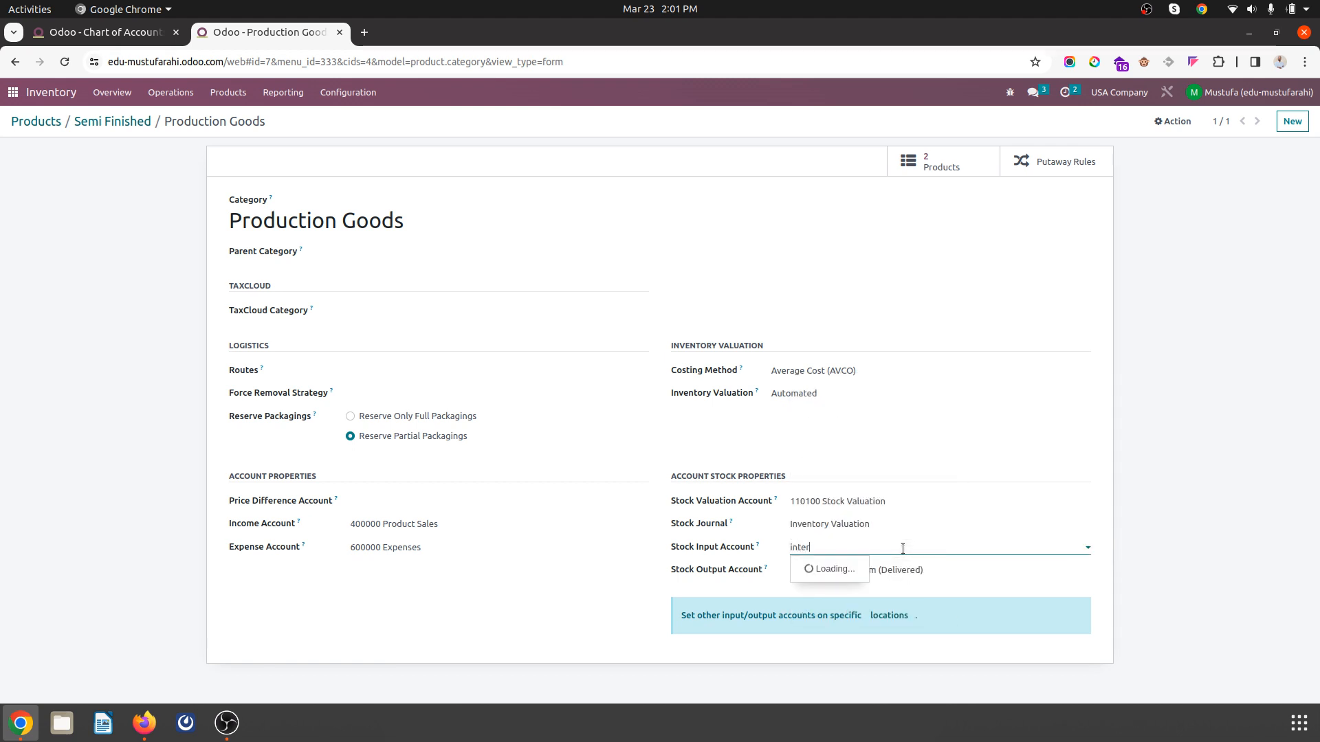
click(893, 563)
Step: Set the Stock Output Account to 110103 Interim Account - Stock moves as well and save the category
click(888, 570)
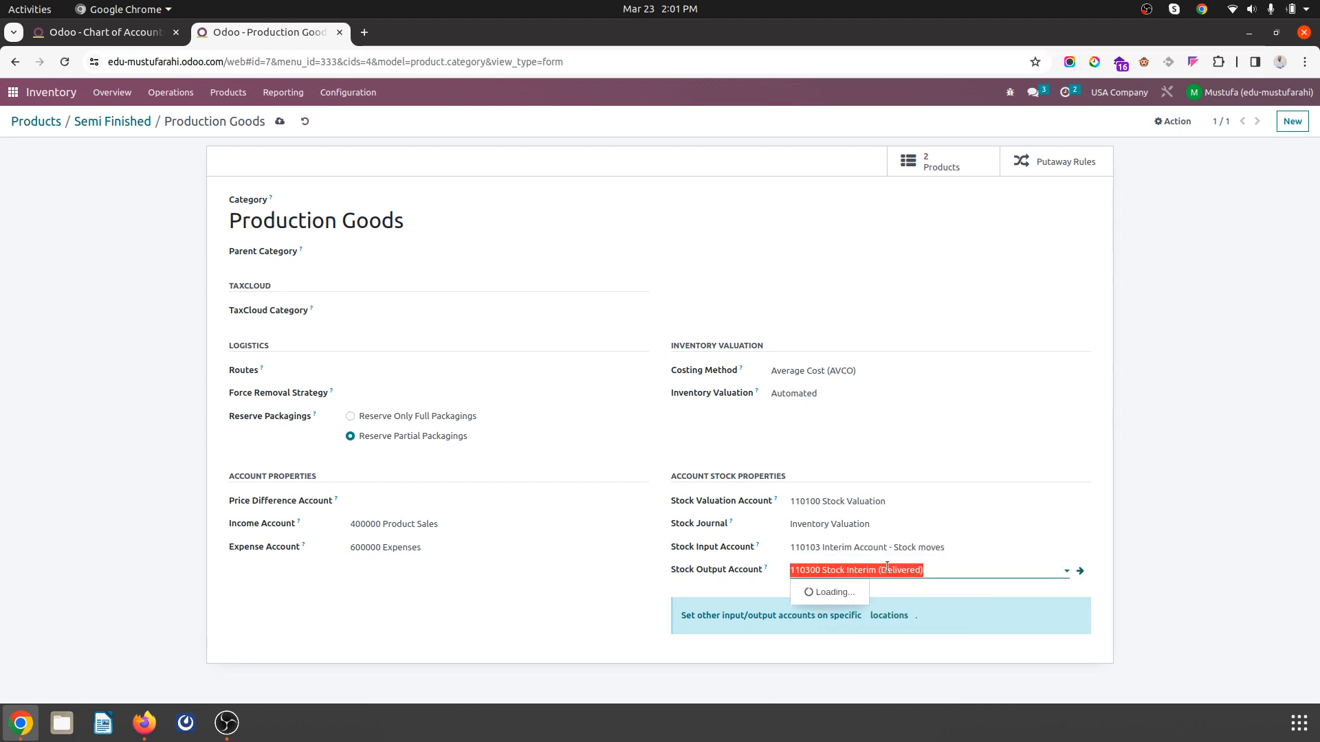
text(inte)
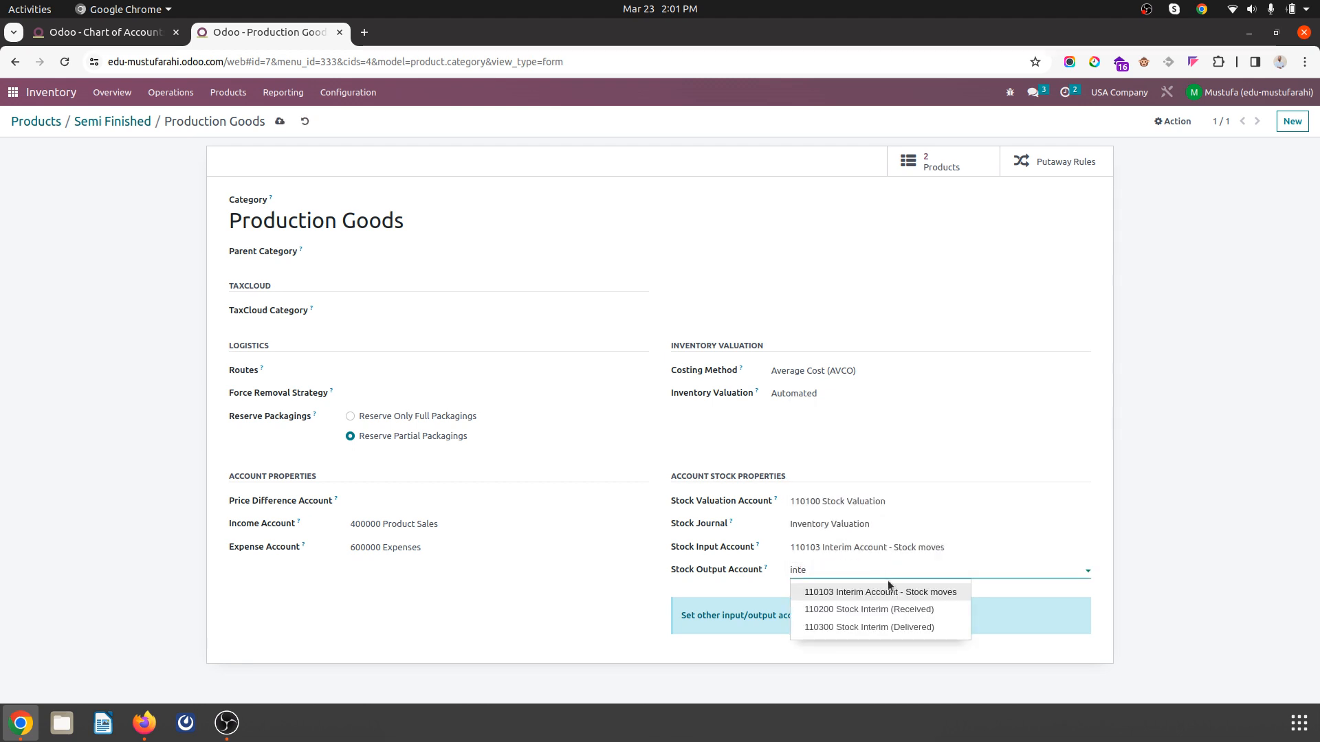
click(894, 593)
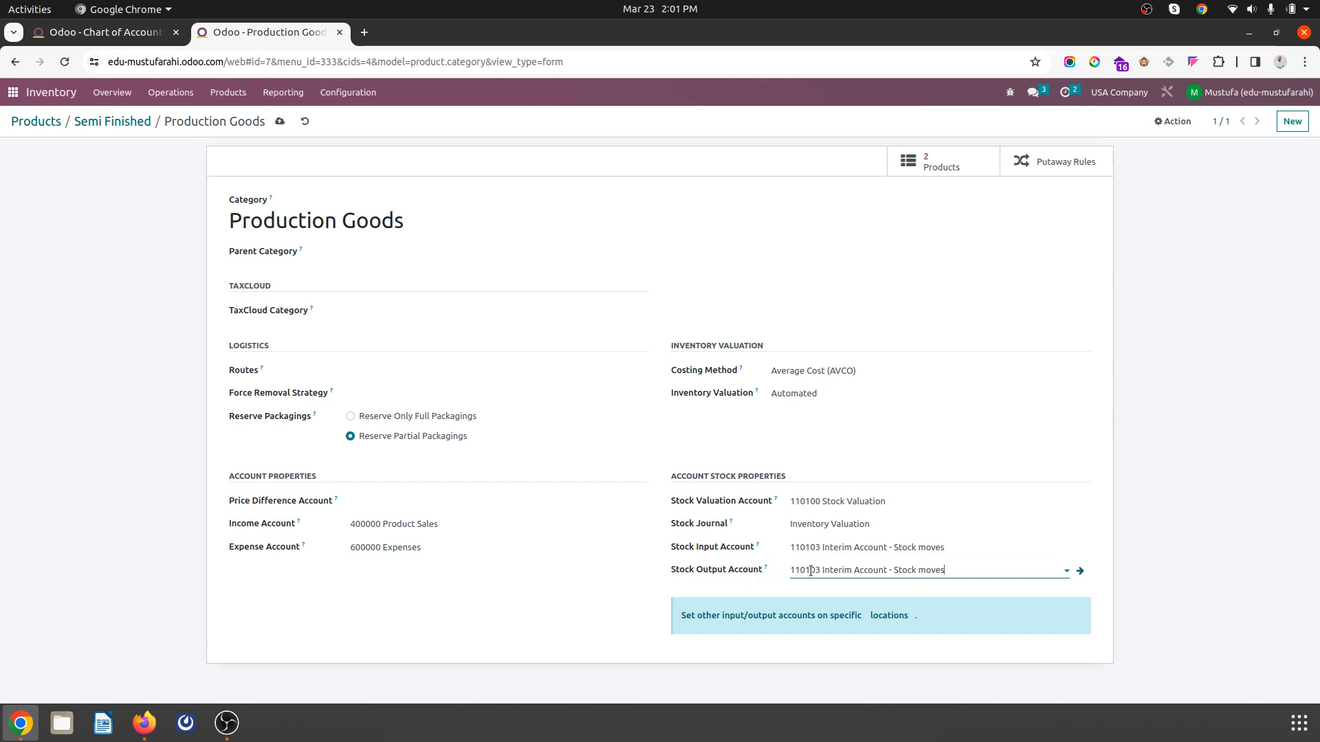
click(280, 122)
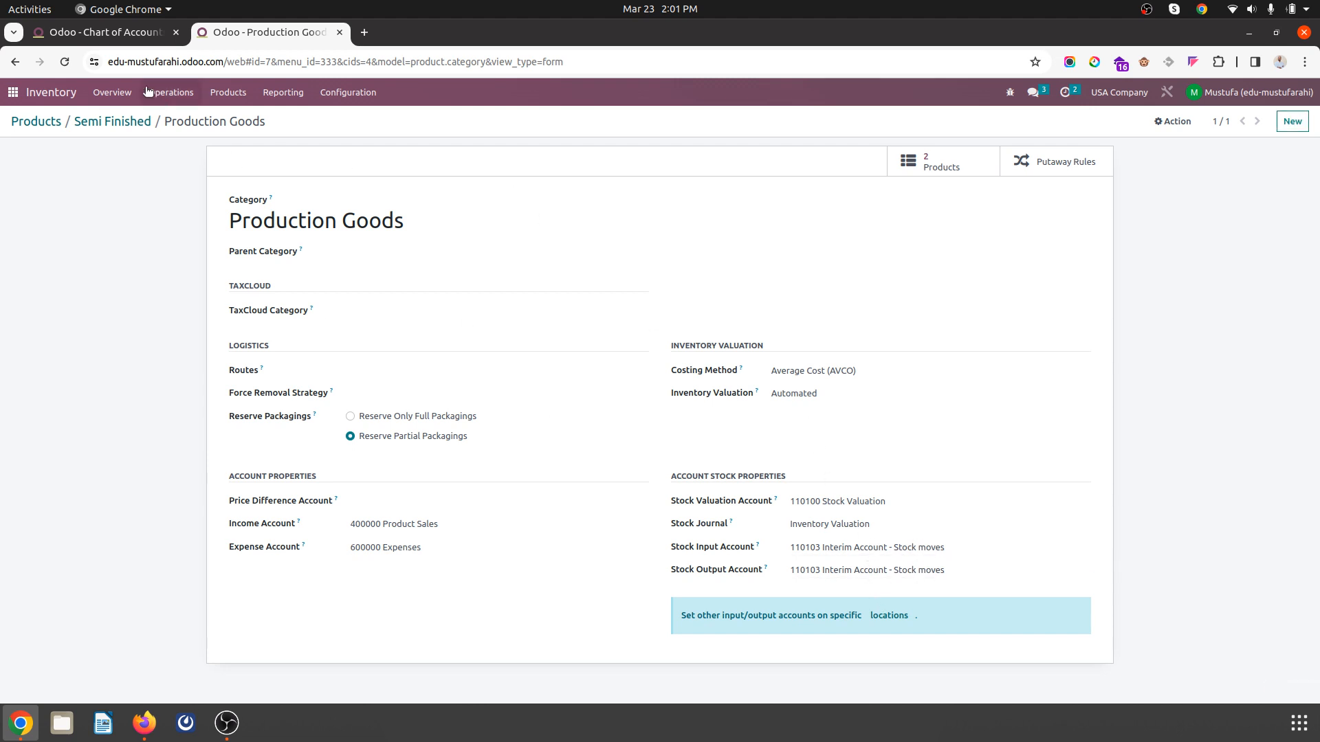
Step: Duplicate the Production Goods category page in a new browser tab and return the original page to the Semi Finished product
click(124, 32)
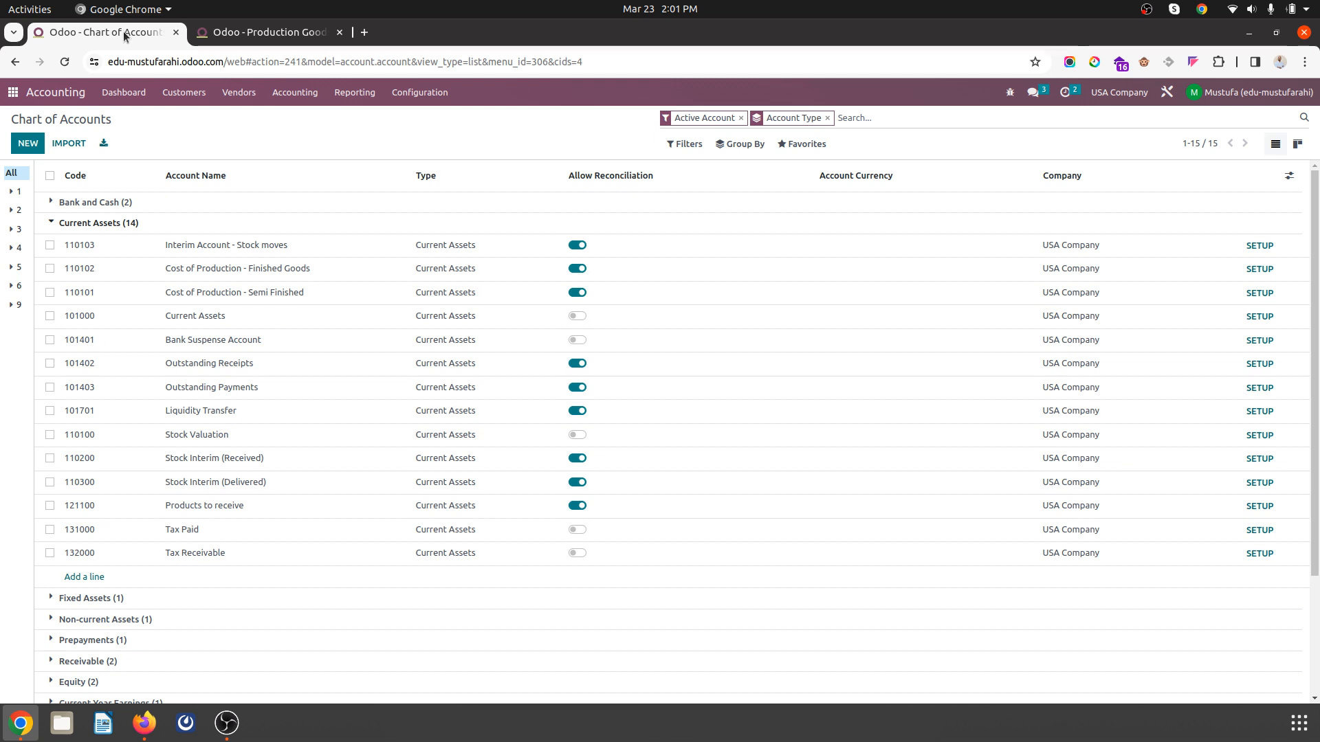
click(275, 33)
right_click(290, 32)
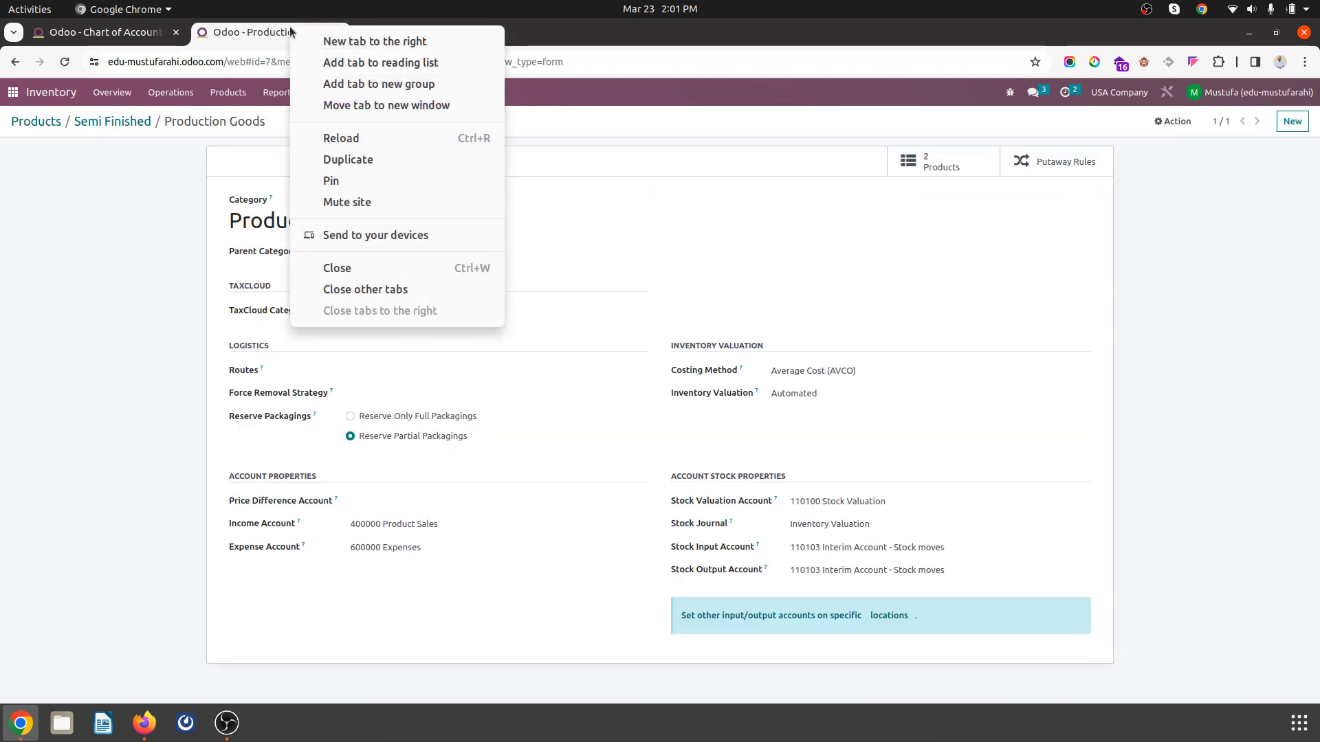
click(356, 161)
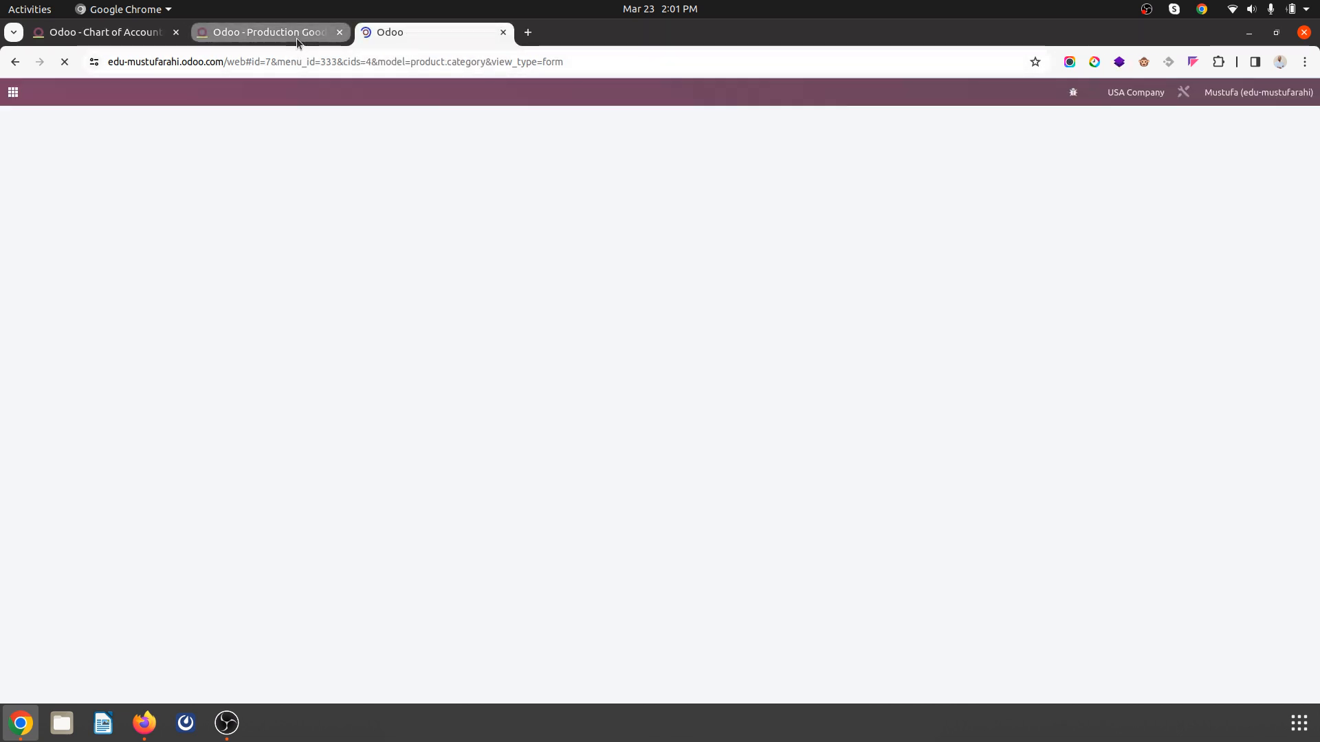
click(133, 32)
click(245, 33)
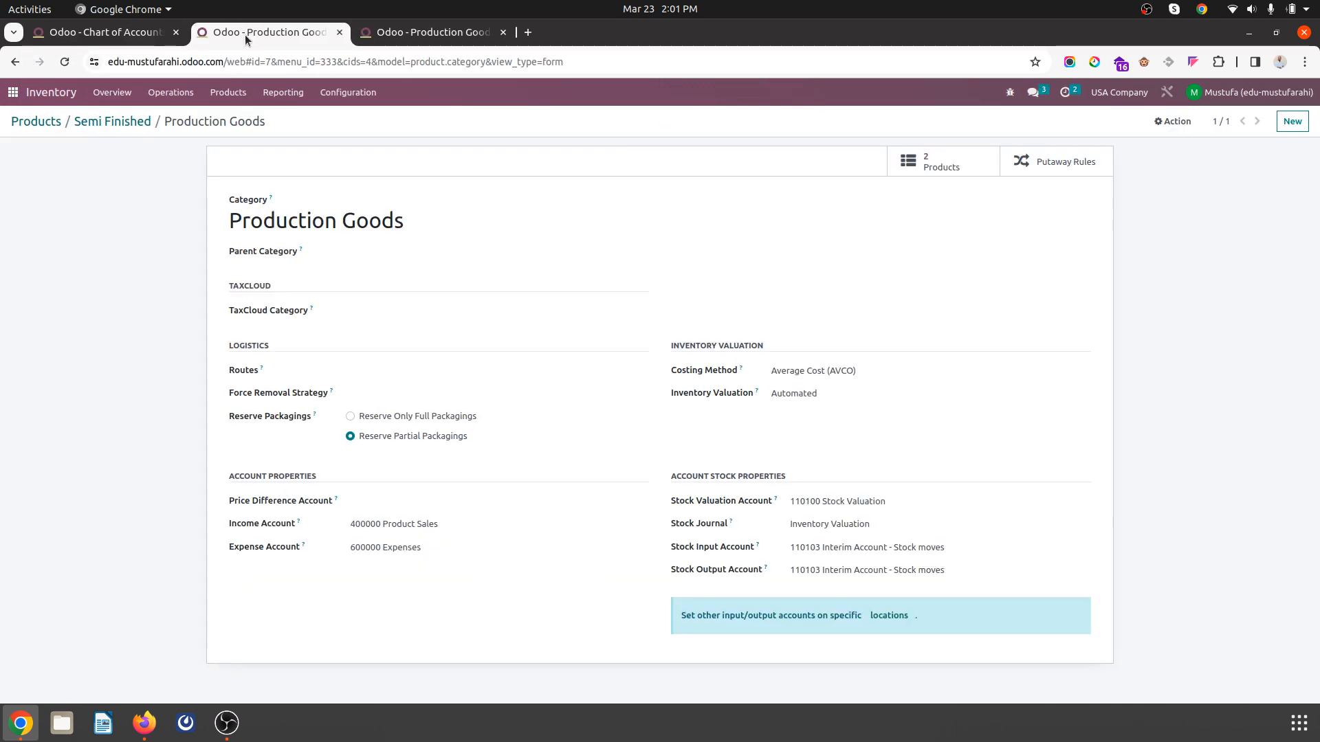
click(103, 123)
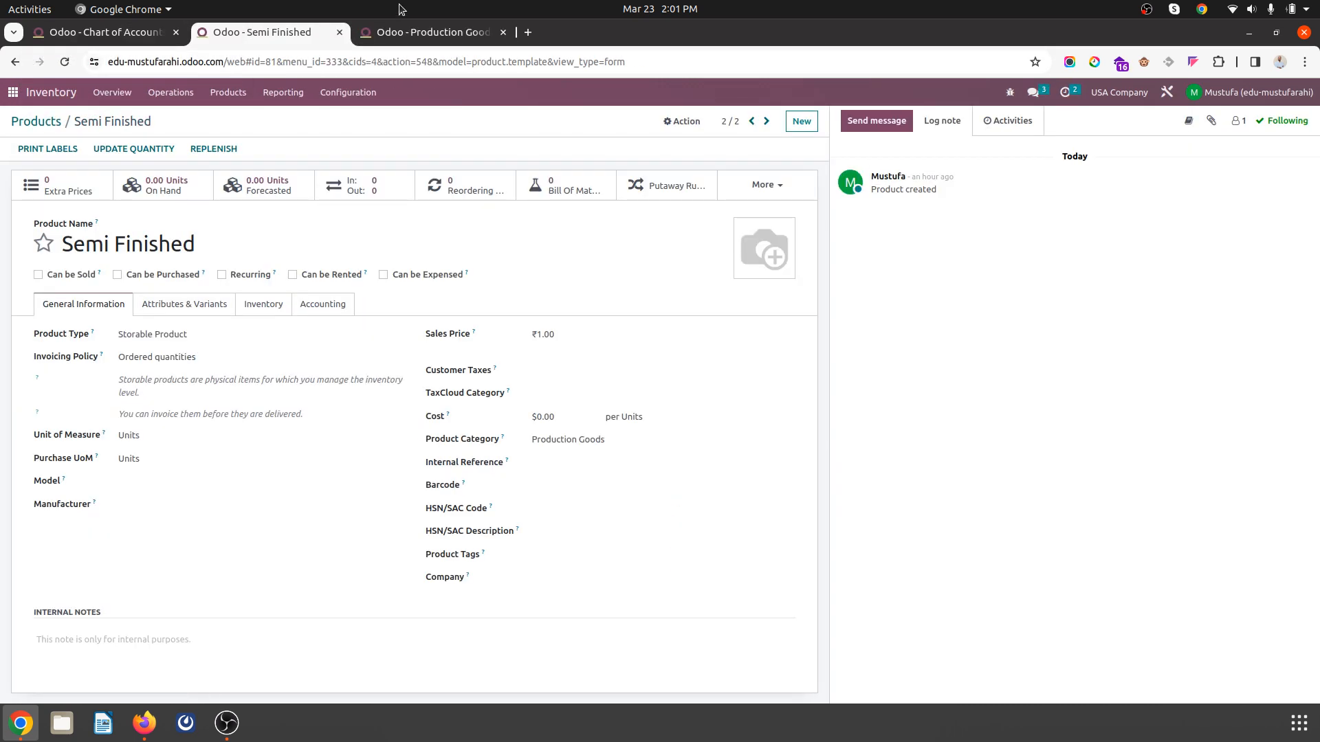
Step: Open the Virtual Locations/Production location from the warehouse locations list with the Internal filter removed
key(ctrl+Tab)
click(348, 92)
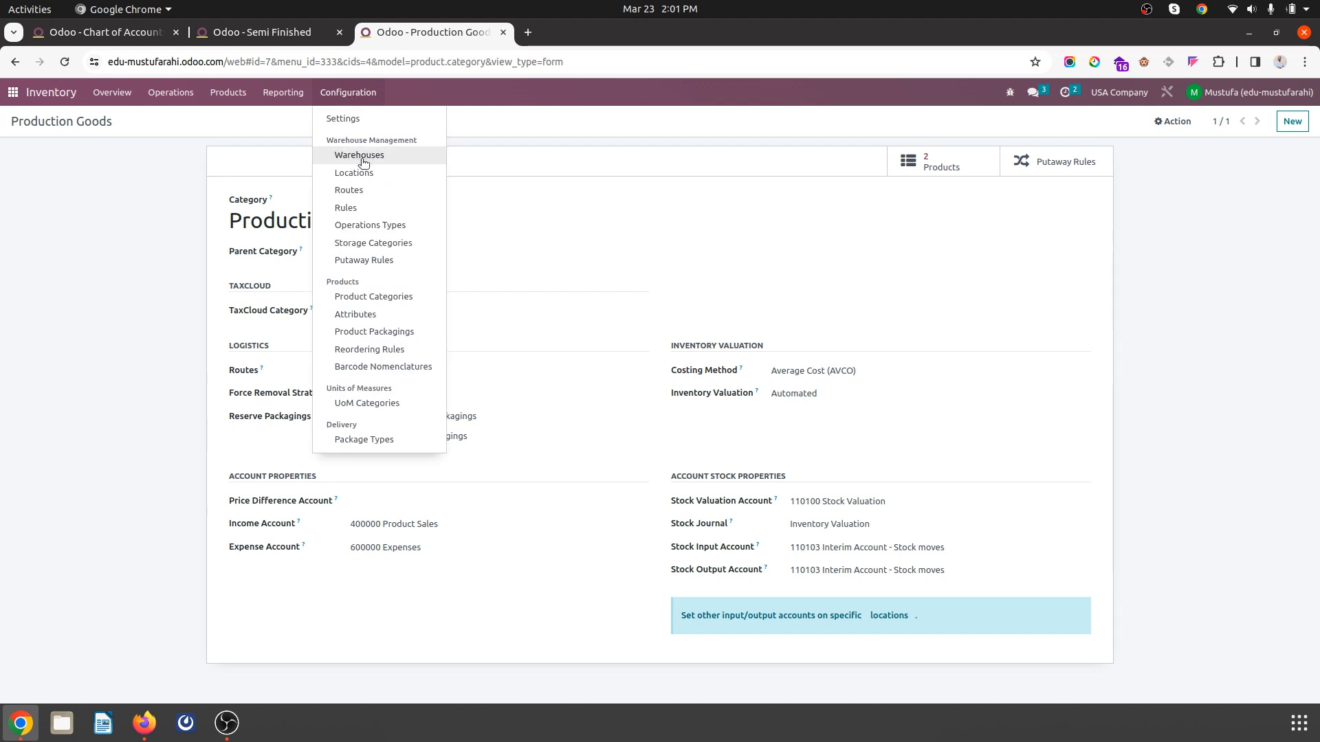
click(368, 171)
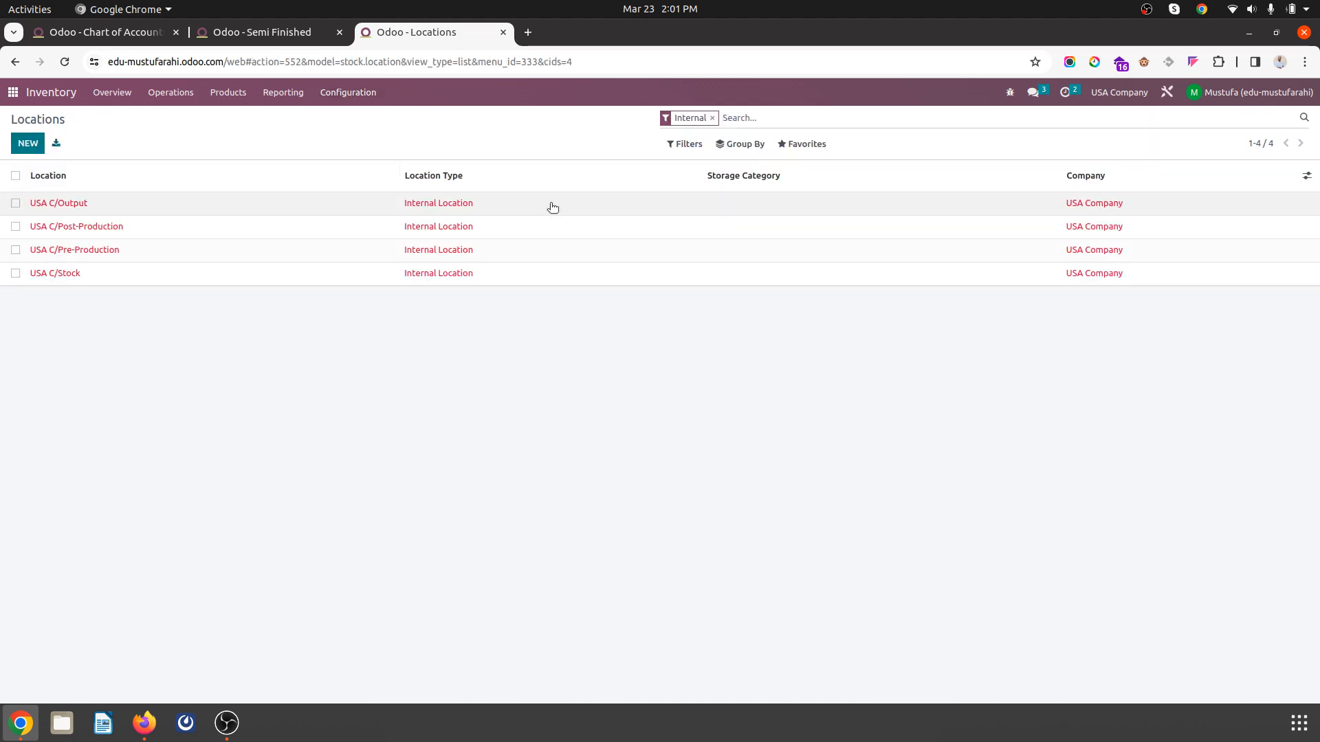
key(BackSpace)
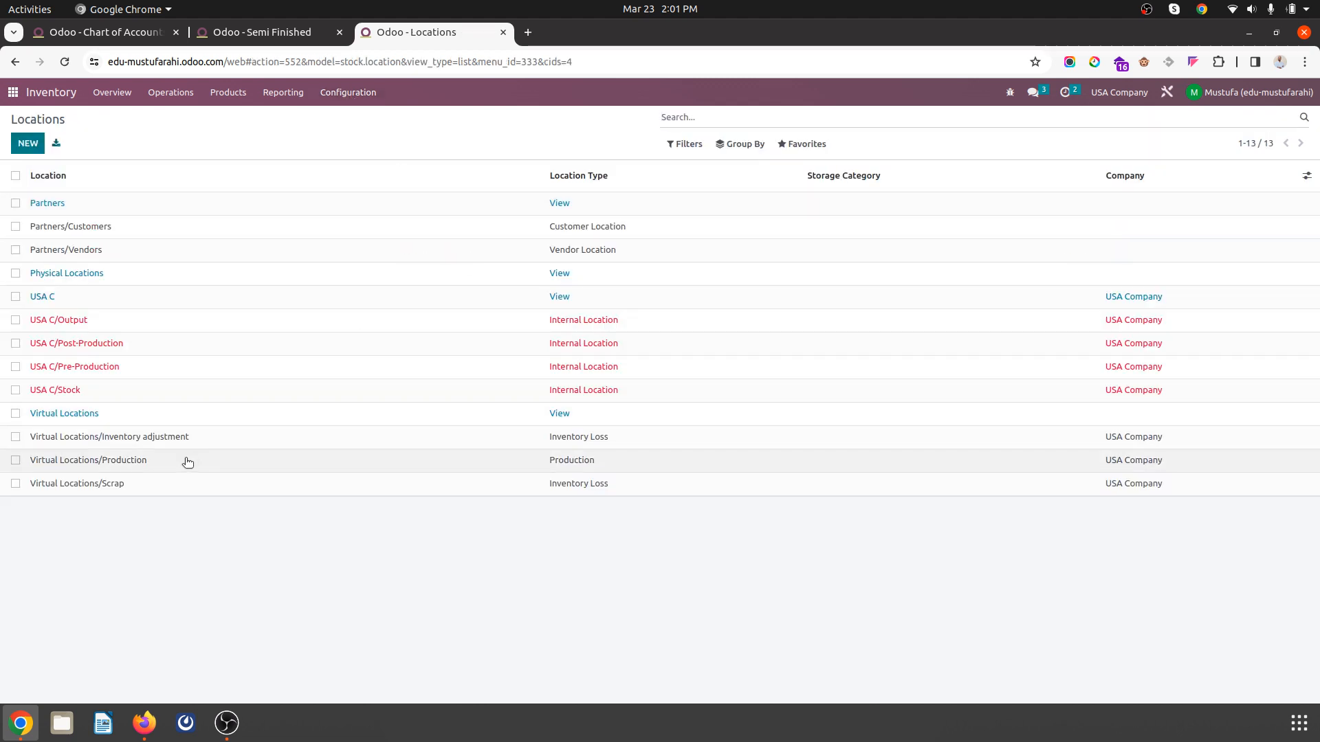
click(89, 461)
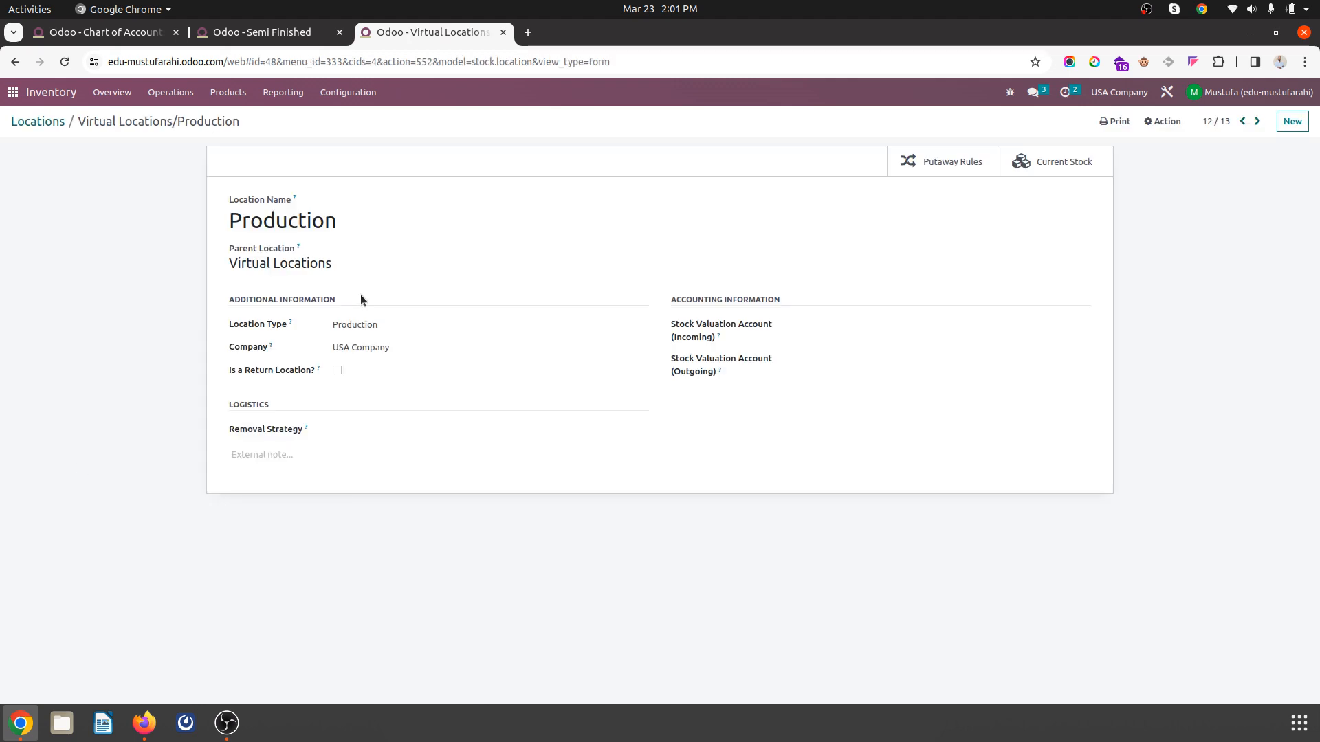
Step: Rename the Production location as Production - Semi Finished
click(355, 223)
text(- Smi)
key(BackSpace)
key(BackSpace)
text(emi)
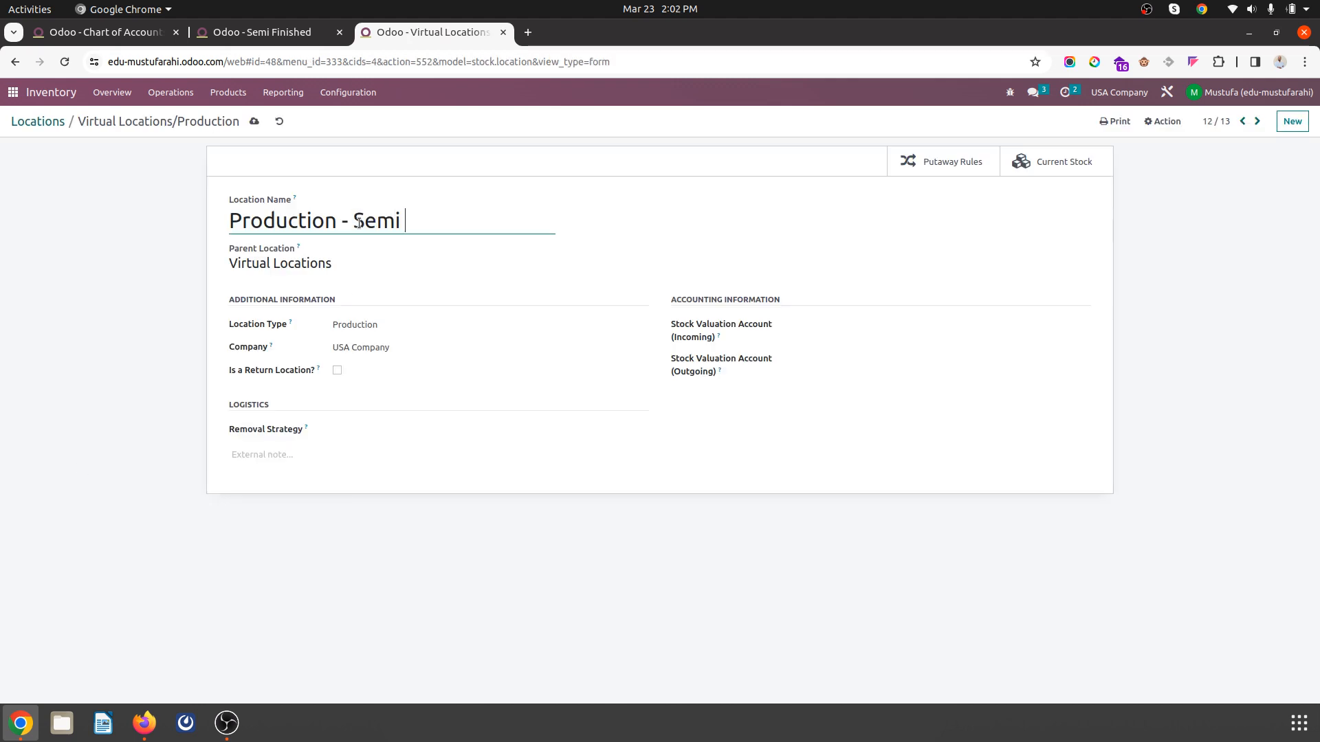
text( GFin)
key(BackSpace)
key(BackSpace)
key(BackSpace)
key(BackSpace)
text(Gini)
key(BackSpace)
key(BackSpace)
key(BackSpace)
text(Finished)
Step: Set the location's incoming and outgoing stock valuation accounts to 110101 Cost of Production - Semi Finished and save it
click(910, 330)
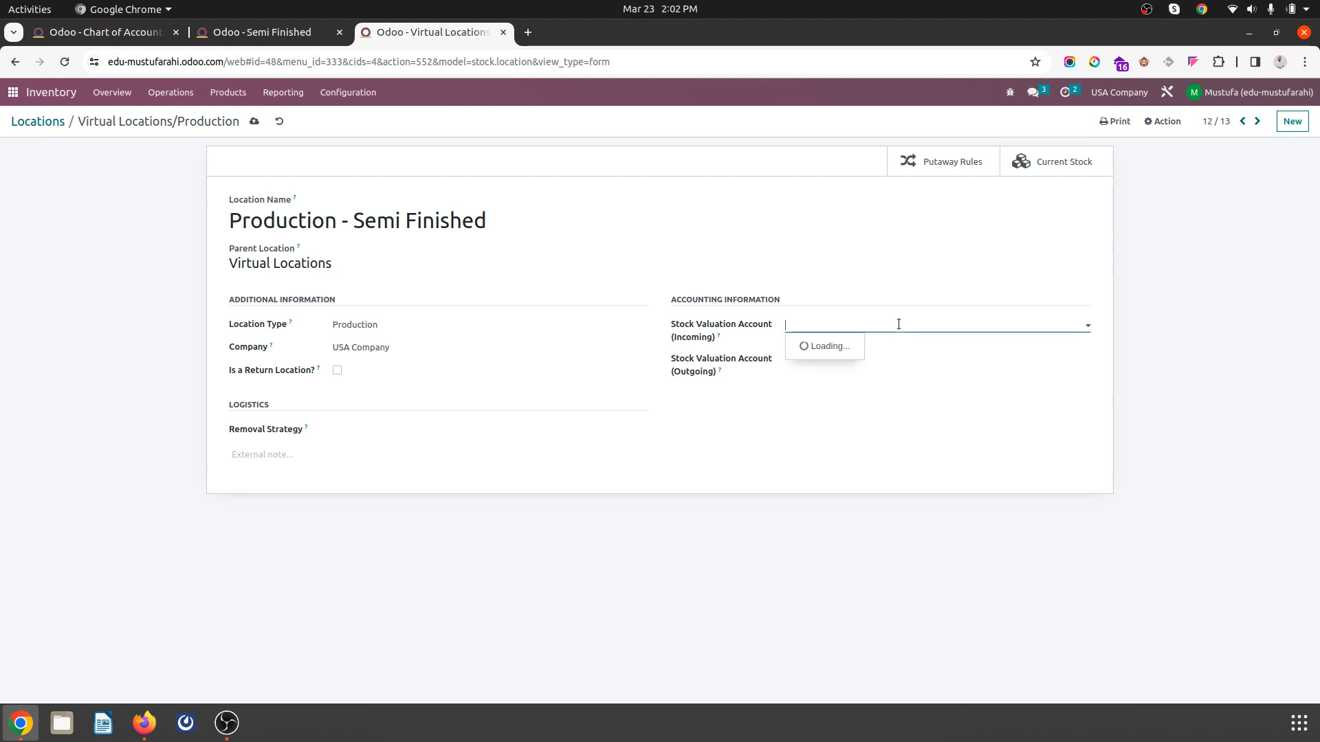
text(se)
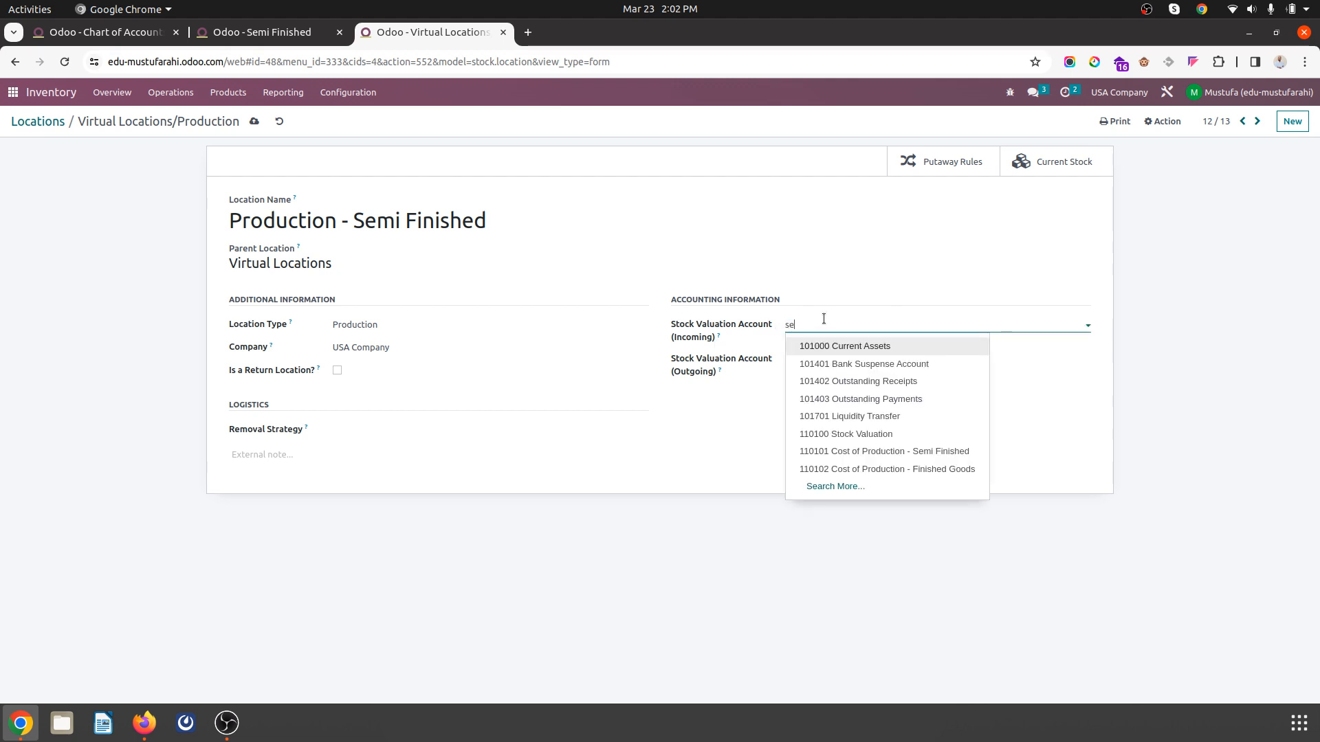
text(mi)
click(860, 348)
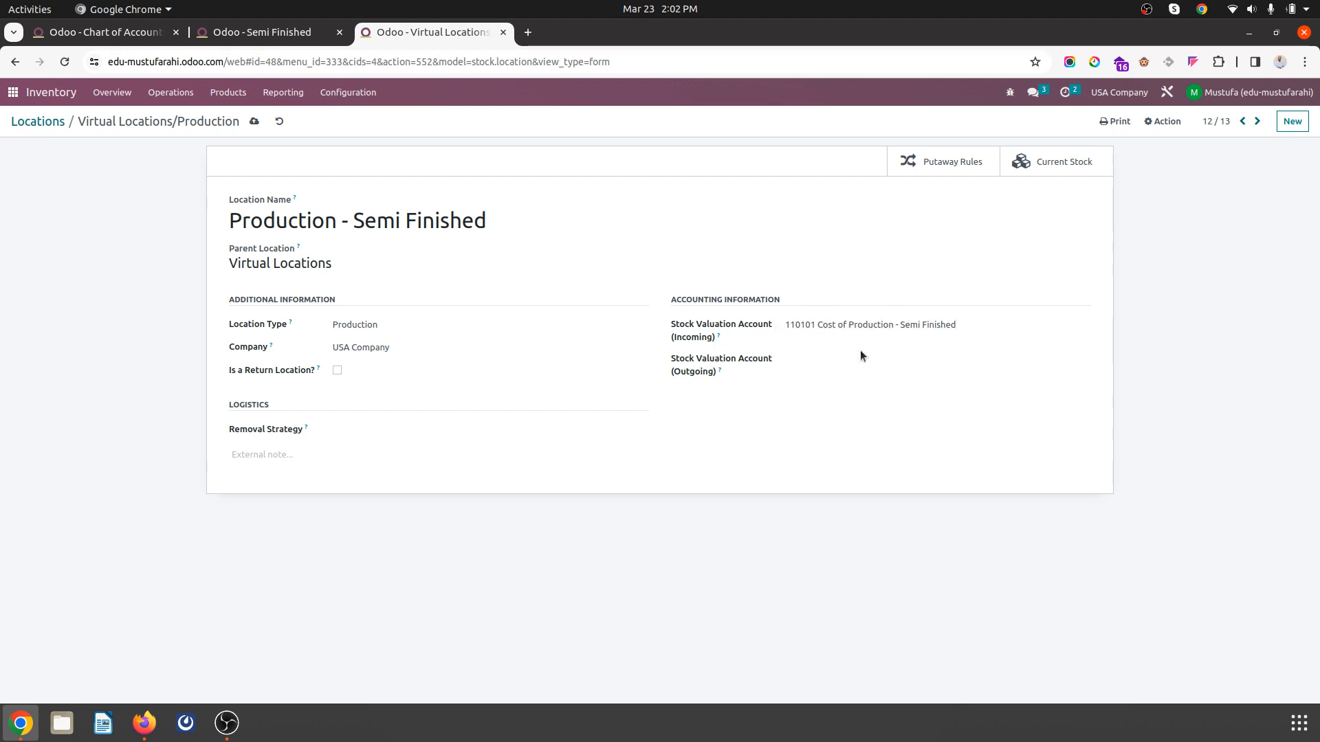
click(860, 357)
text(semi)
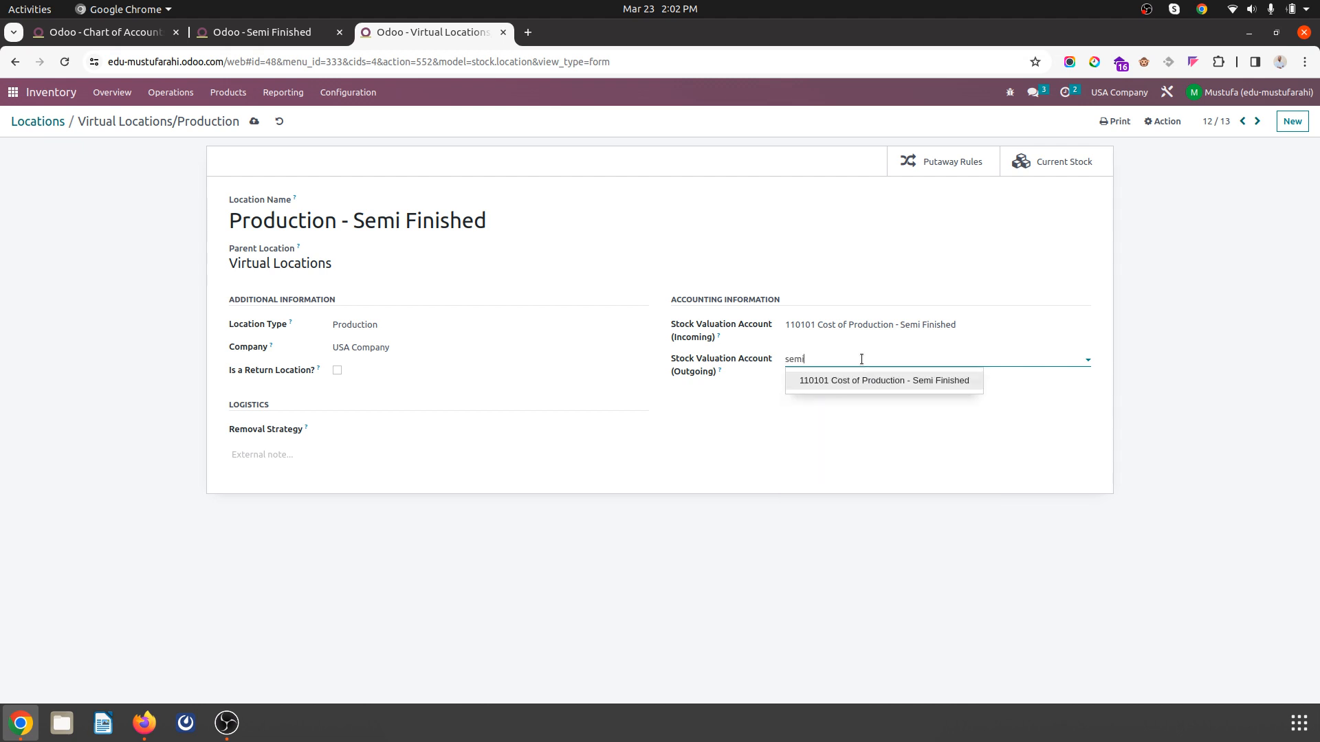
click(877, 380)
click(255, 121)
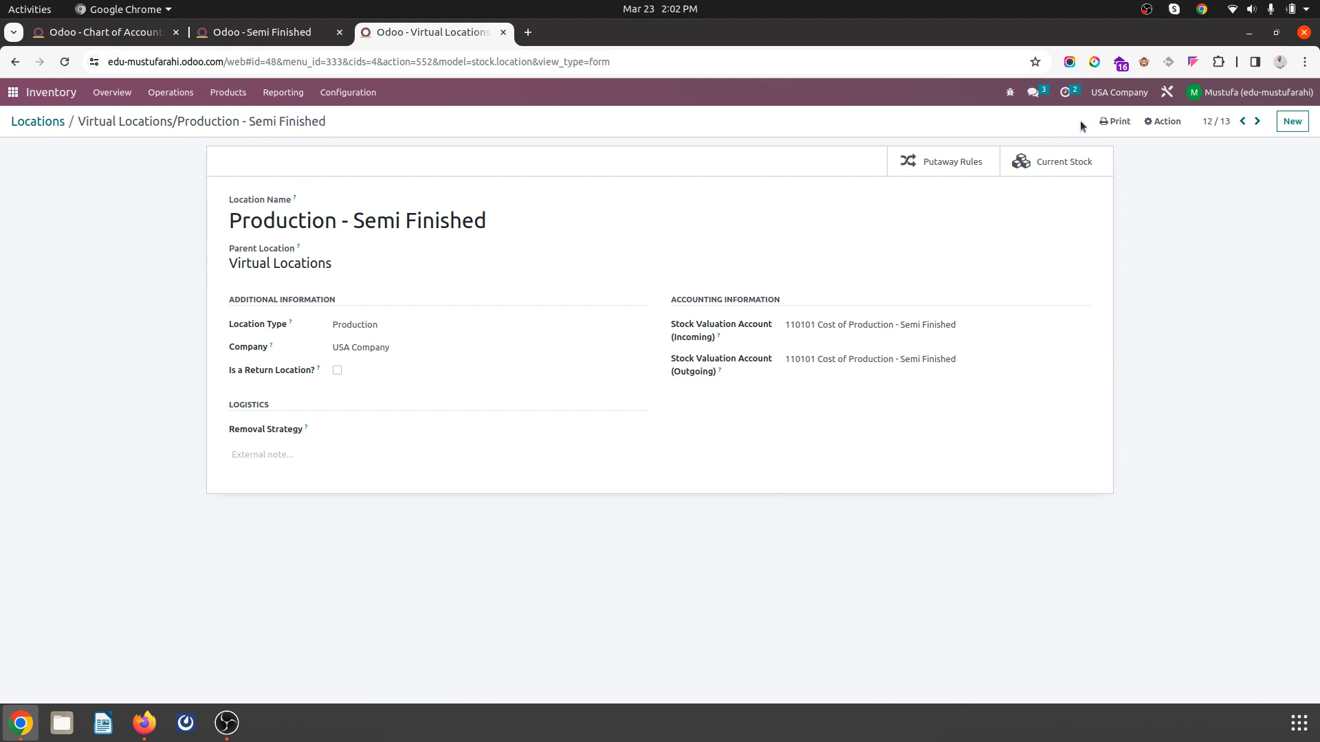
Step: Duplicate the Production - Semi Finished location and name the copy Production - Finished Goods
click(1164, 122)
click(857, 194)
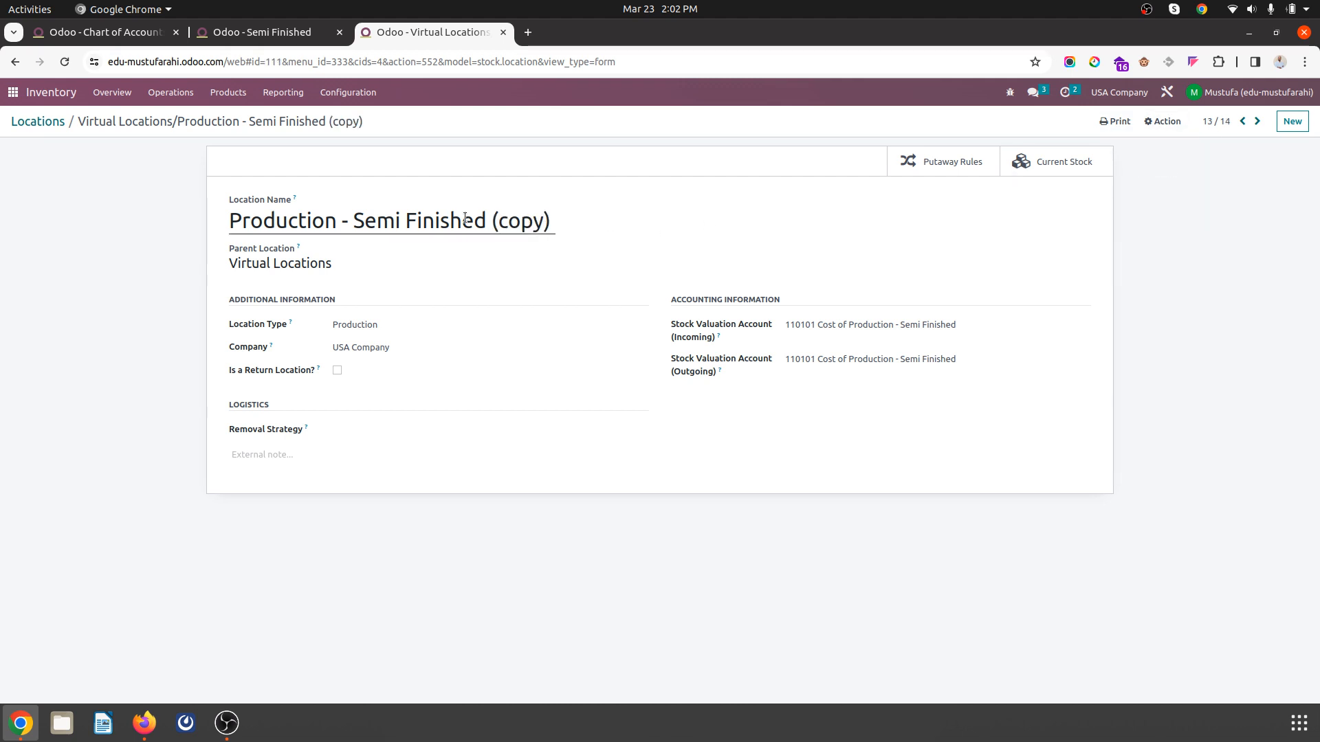
double_click(388, 223)
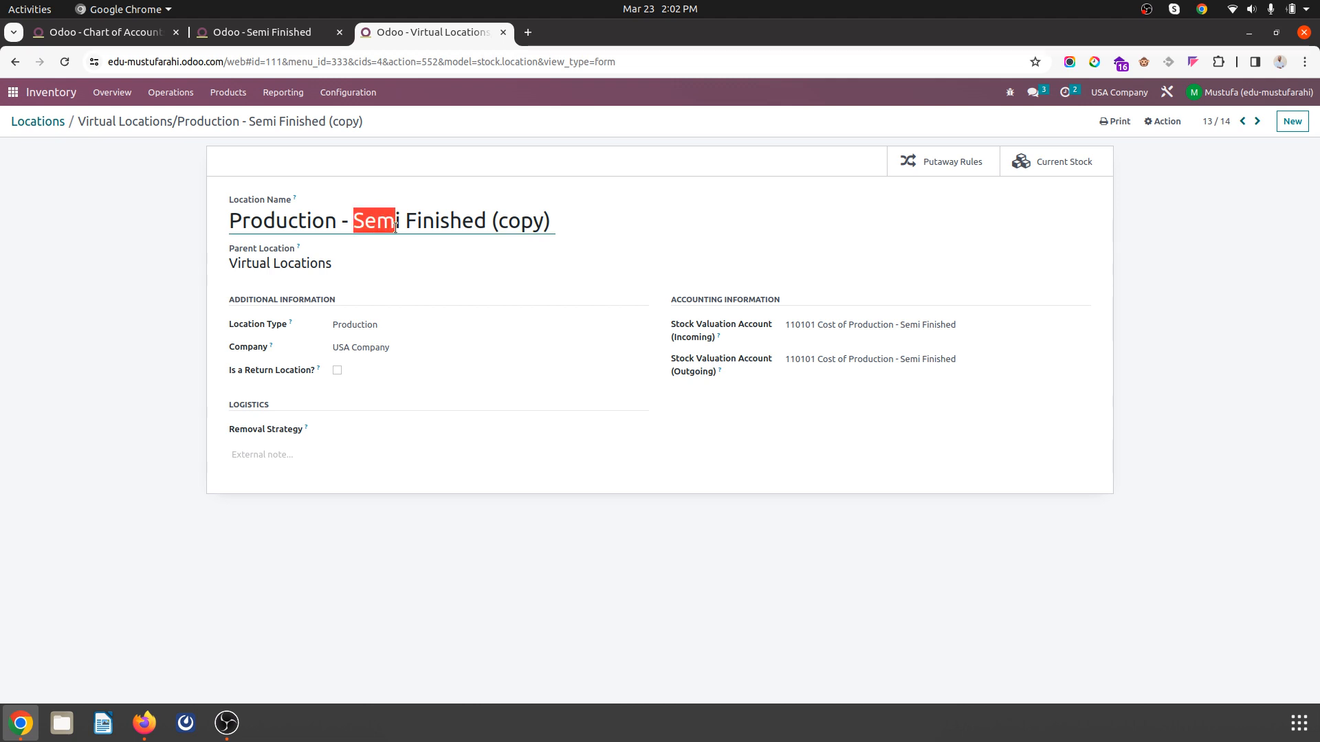
key(BackSpace)
key(BackSpace)
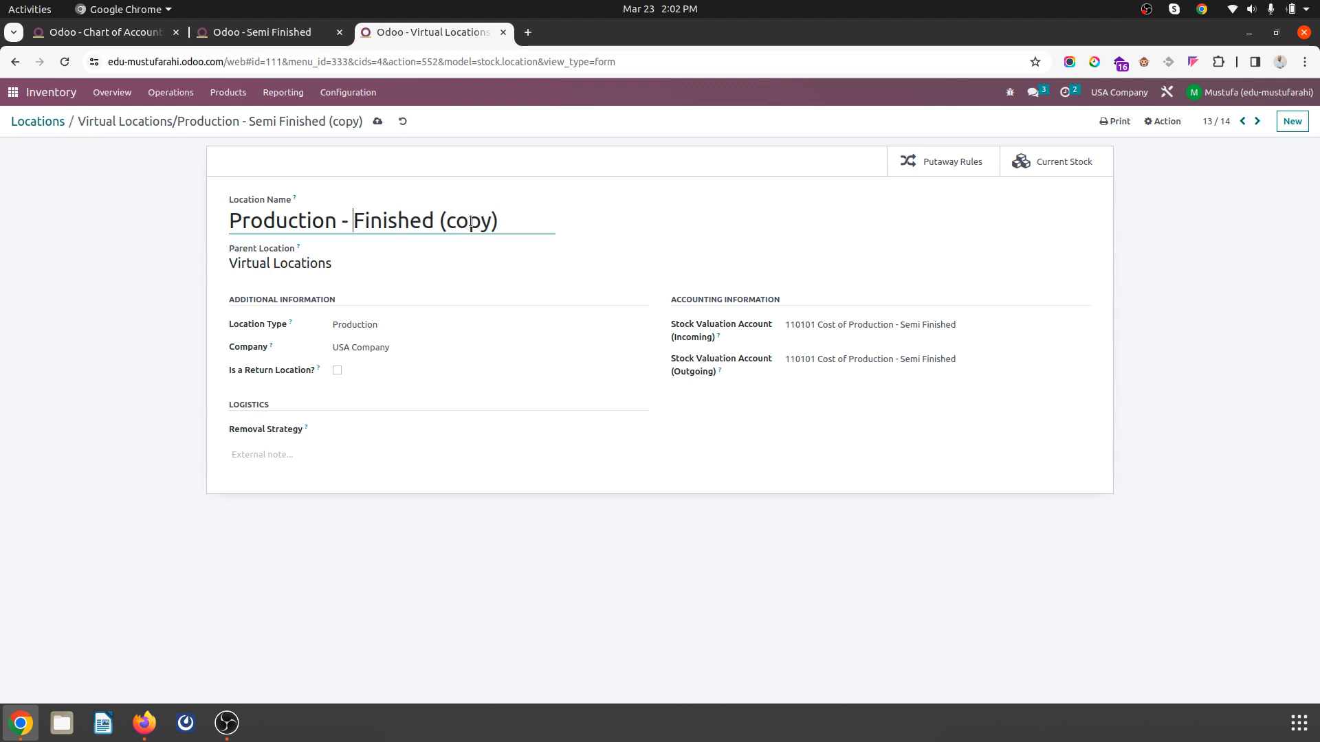
drag(500, 222, 434, 215)
key(BackSpace)
text(GFoo)
key(BackSpace)
key(BackSpace)
key(BackSpace)
text(o)
key(BackSpace)
text(oods)
Step: Set the copy's incoming and outgoing stock valuation accounts to 110102 Cost of Production - Finished Goods, save it and return to the locations list
click(851, 325)
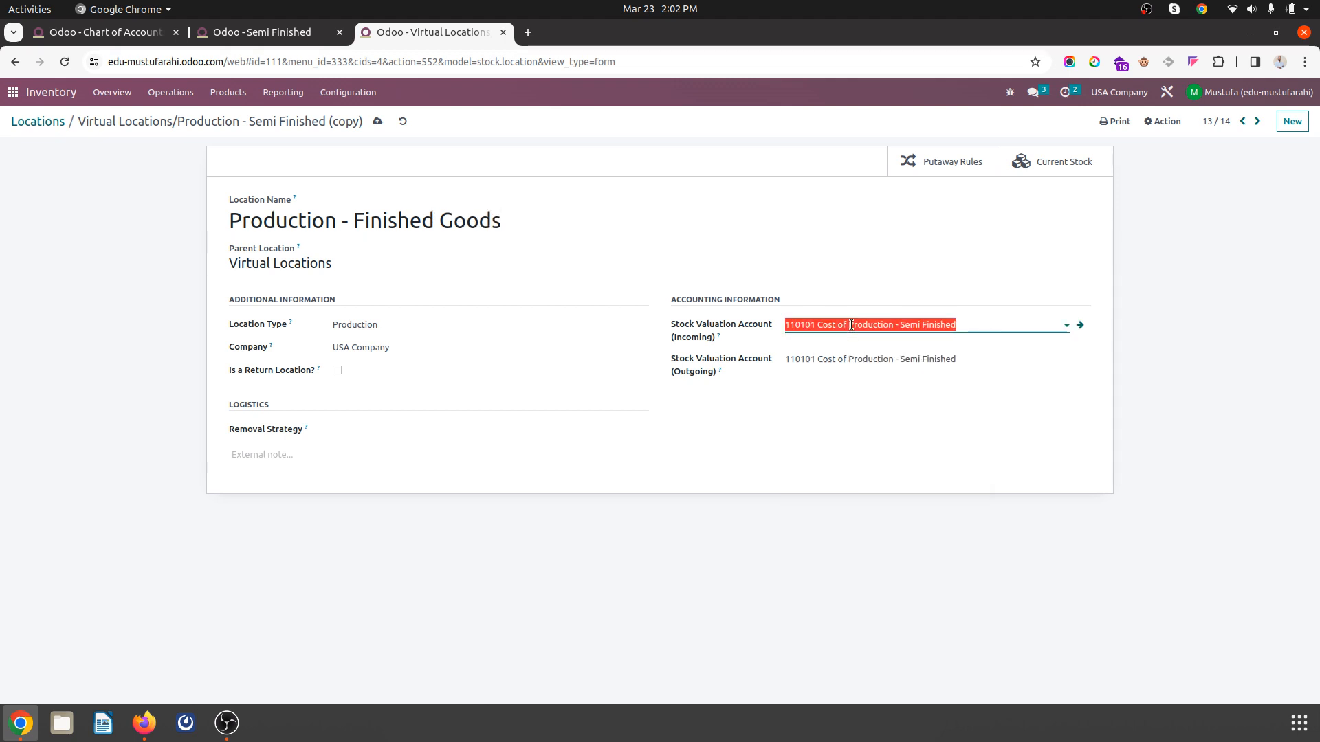
key(BackSpace)
text(fini)
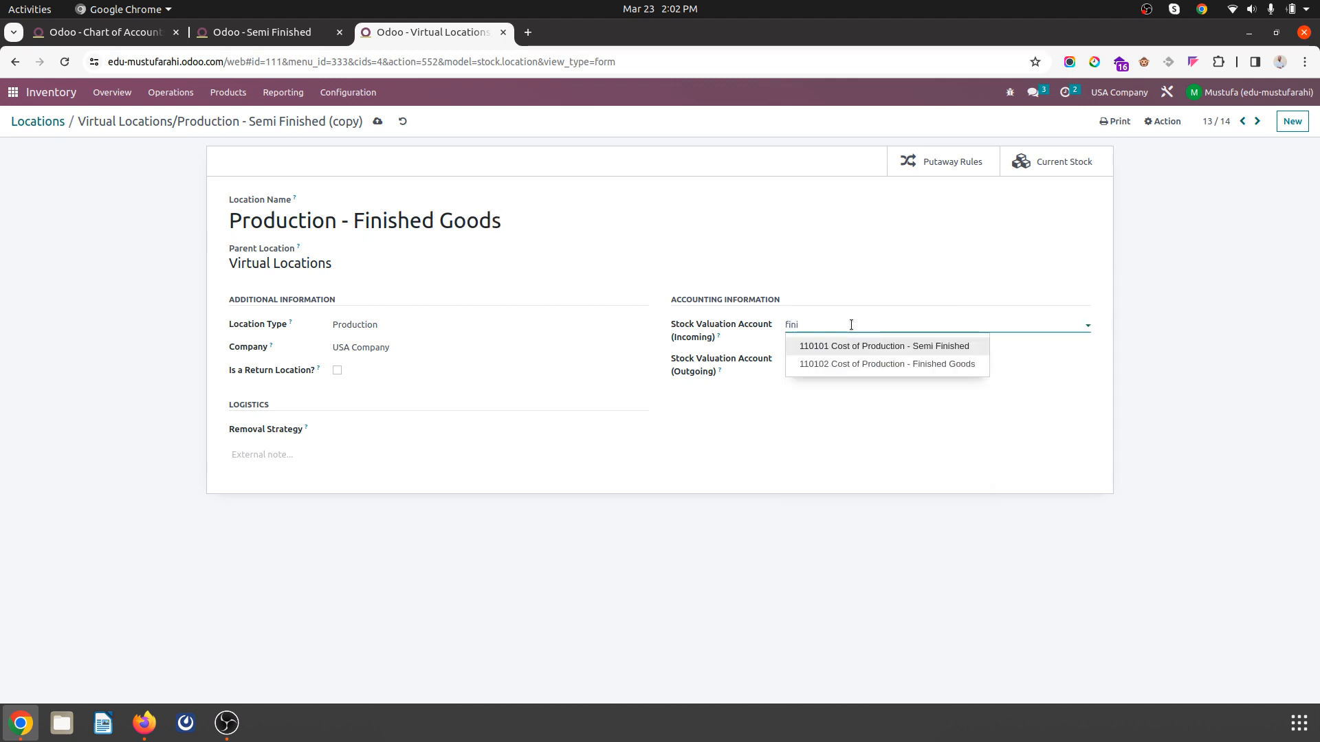
click(884, 364)
click(912, 361)
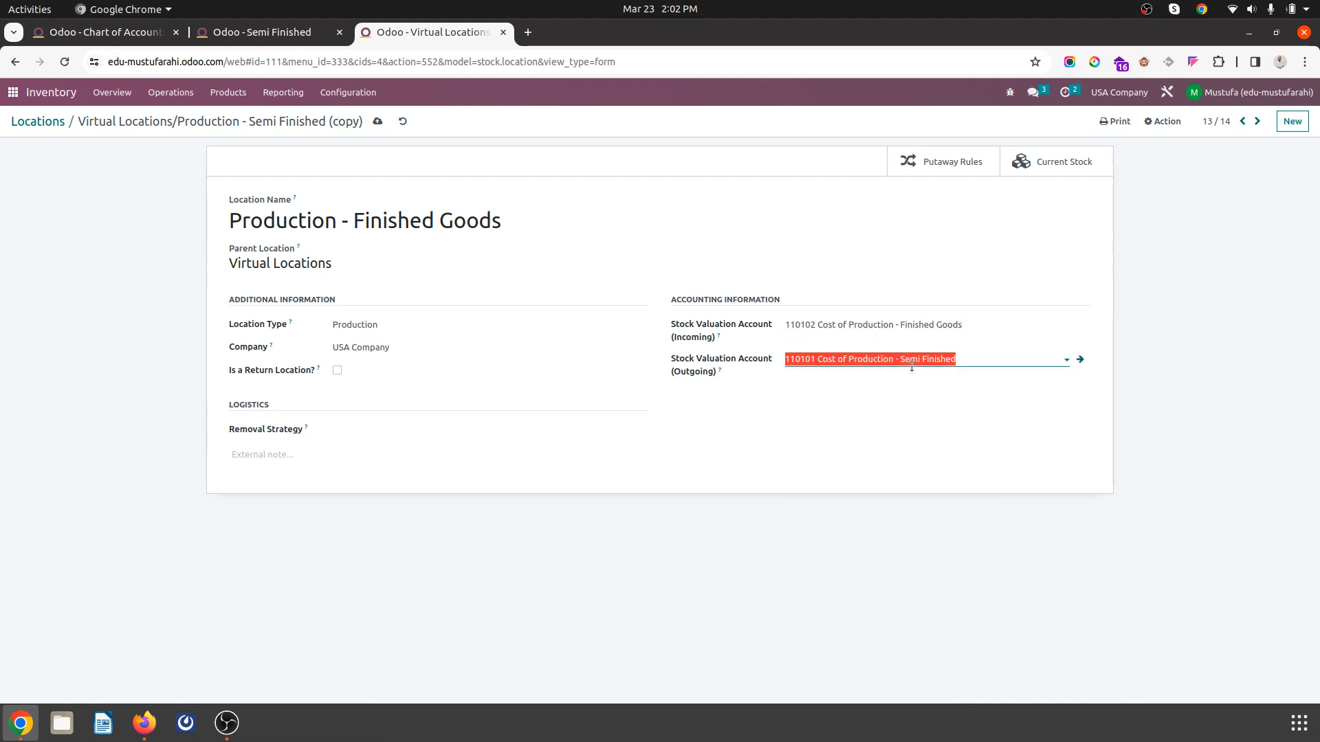
text(fini)
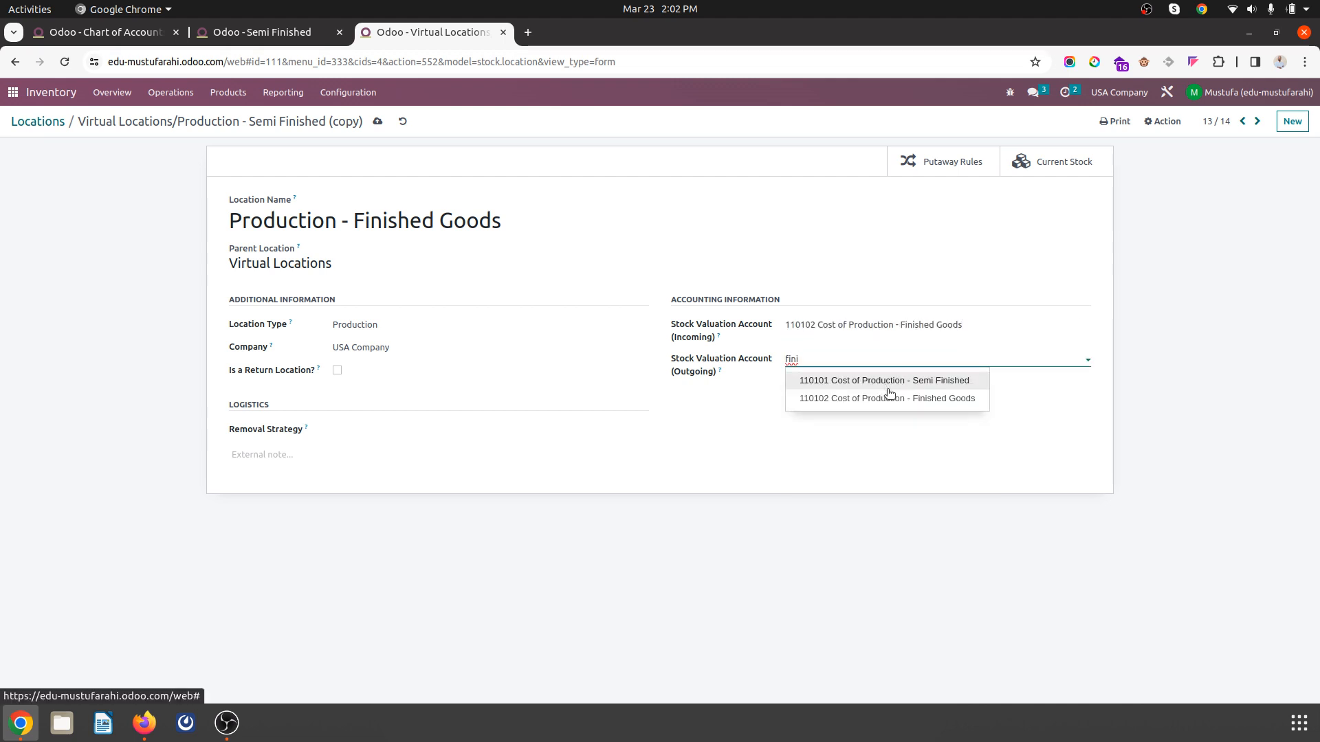
click(893, 396)
click(378, 122)
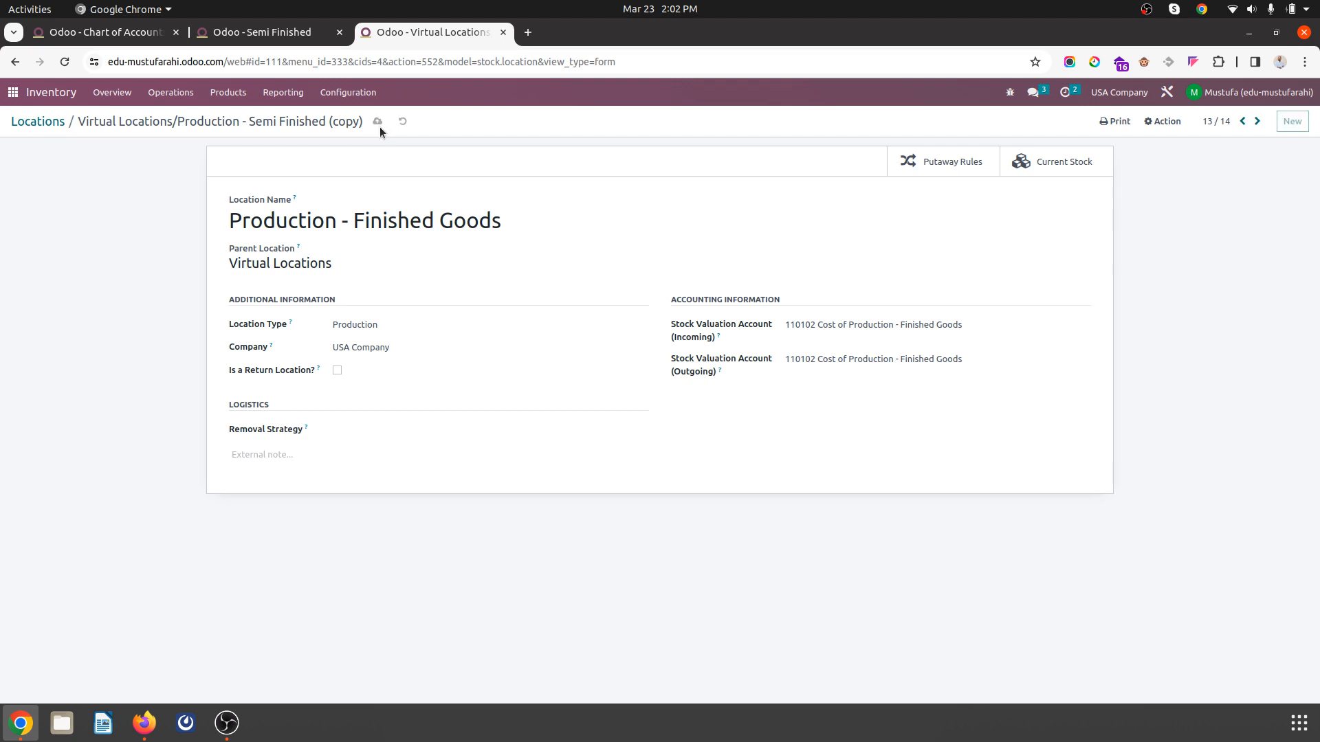
click(38, 122)
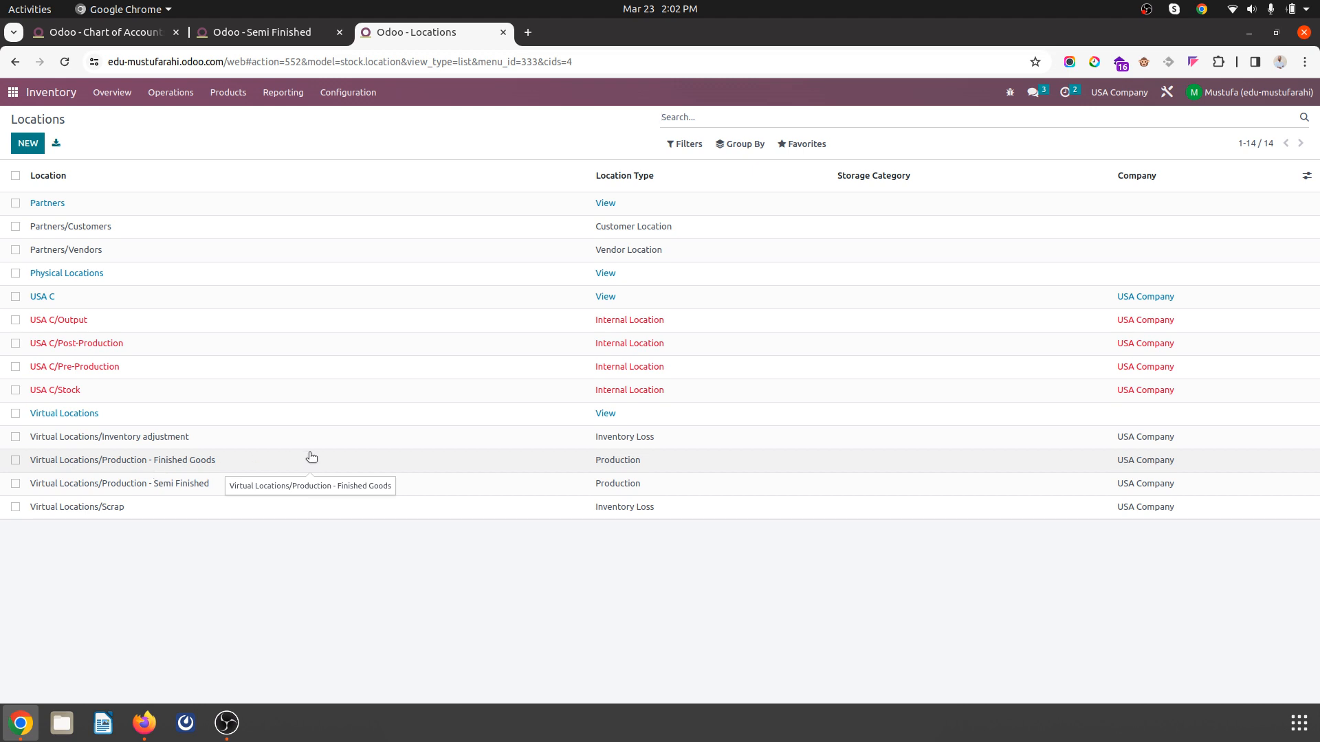
Step: Set the Semi Finished product's Production Location to Virtual Locations/Production - Semi Finished and save the product
click(275, 32)
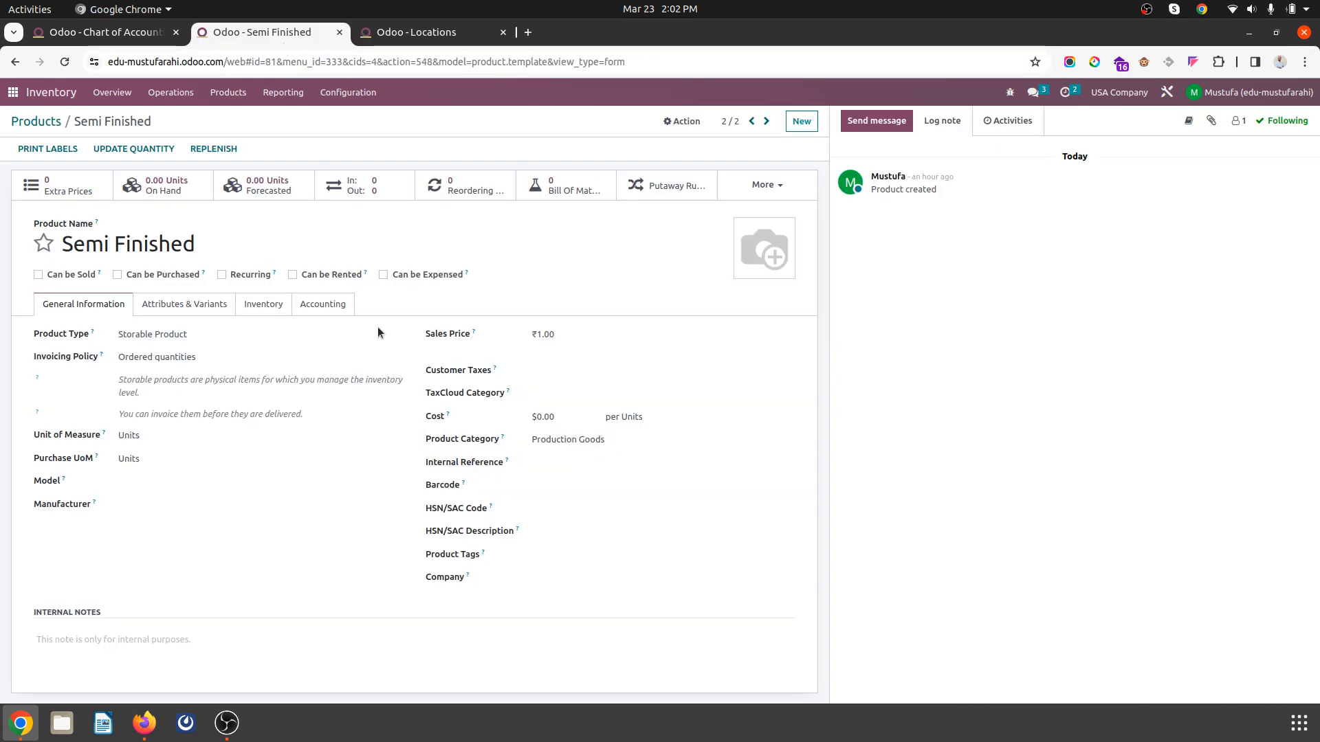
click(264, 302)
click(660, 533)
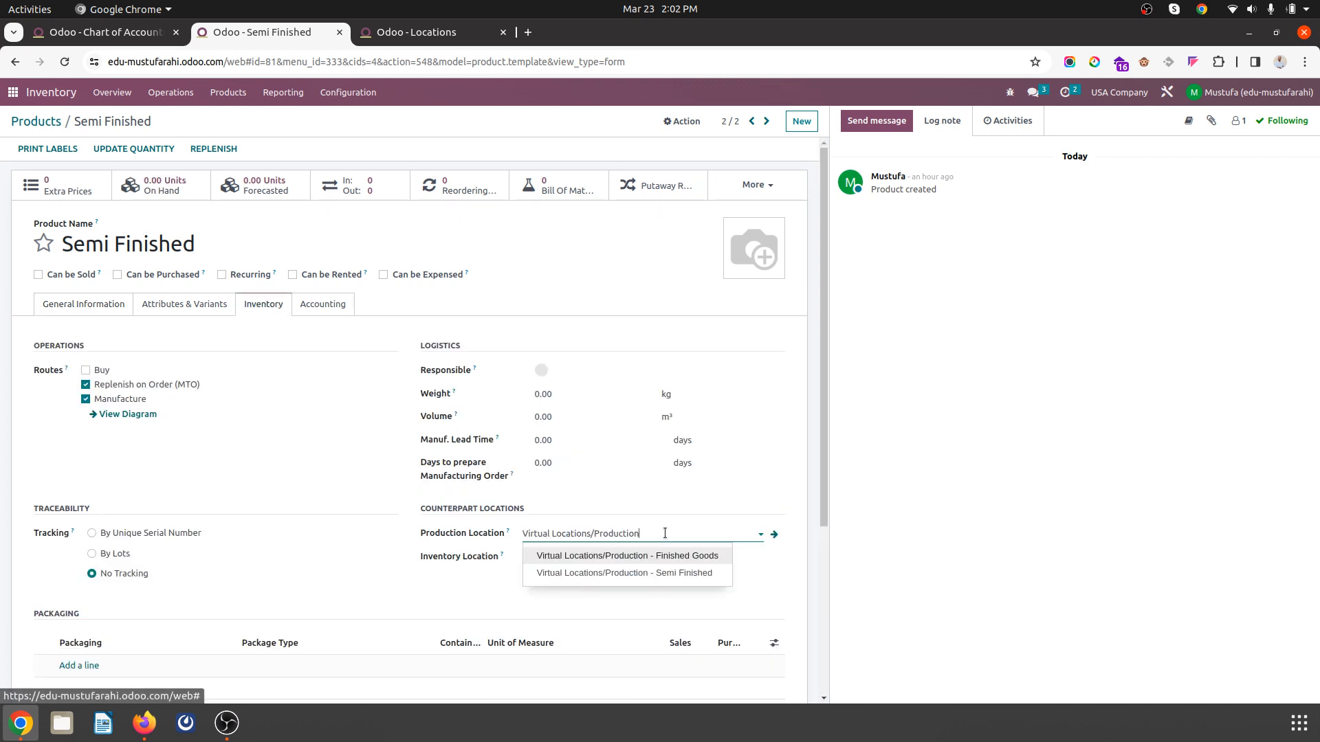
click(670, 573)
click(165, 121)
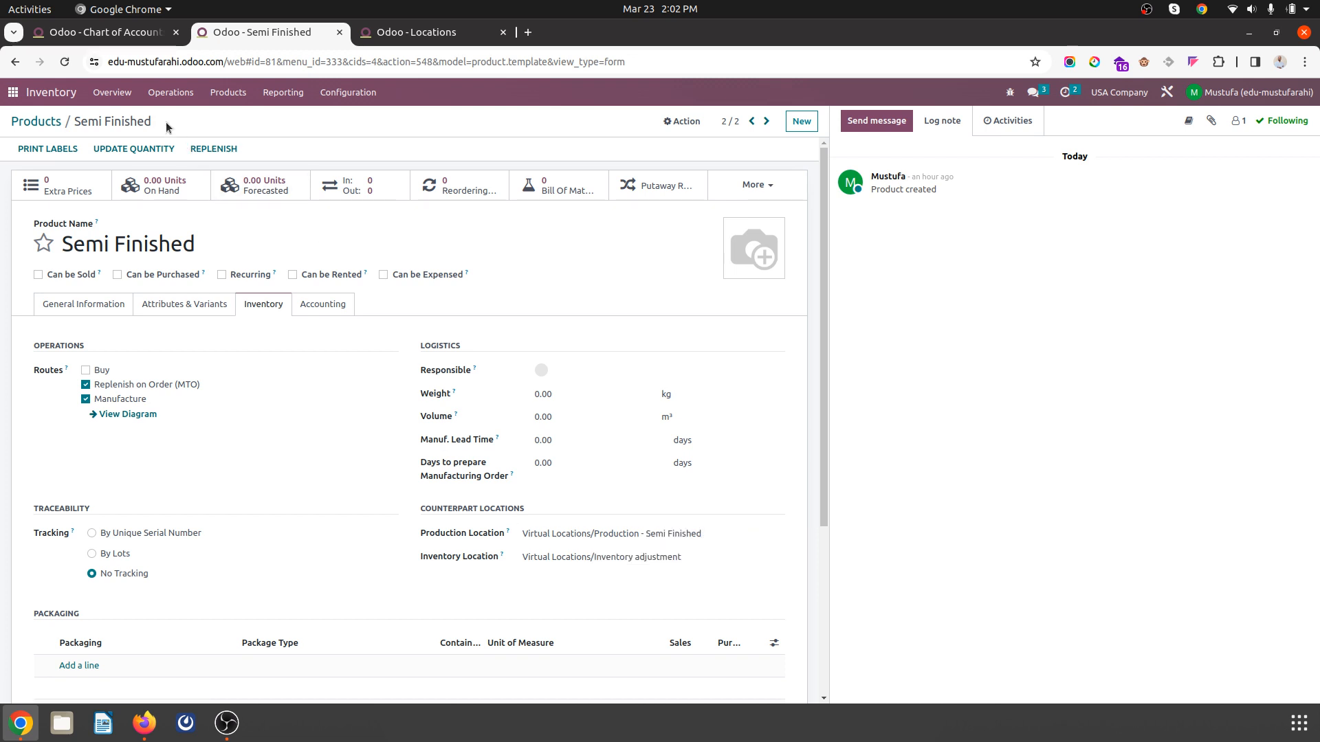
Step: Set the Finished Goods product's Production Location to Virtual Locations/Production - Finished Goods and save the product
click(37, 122)
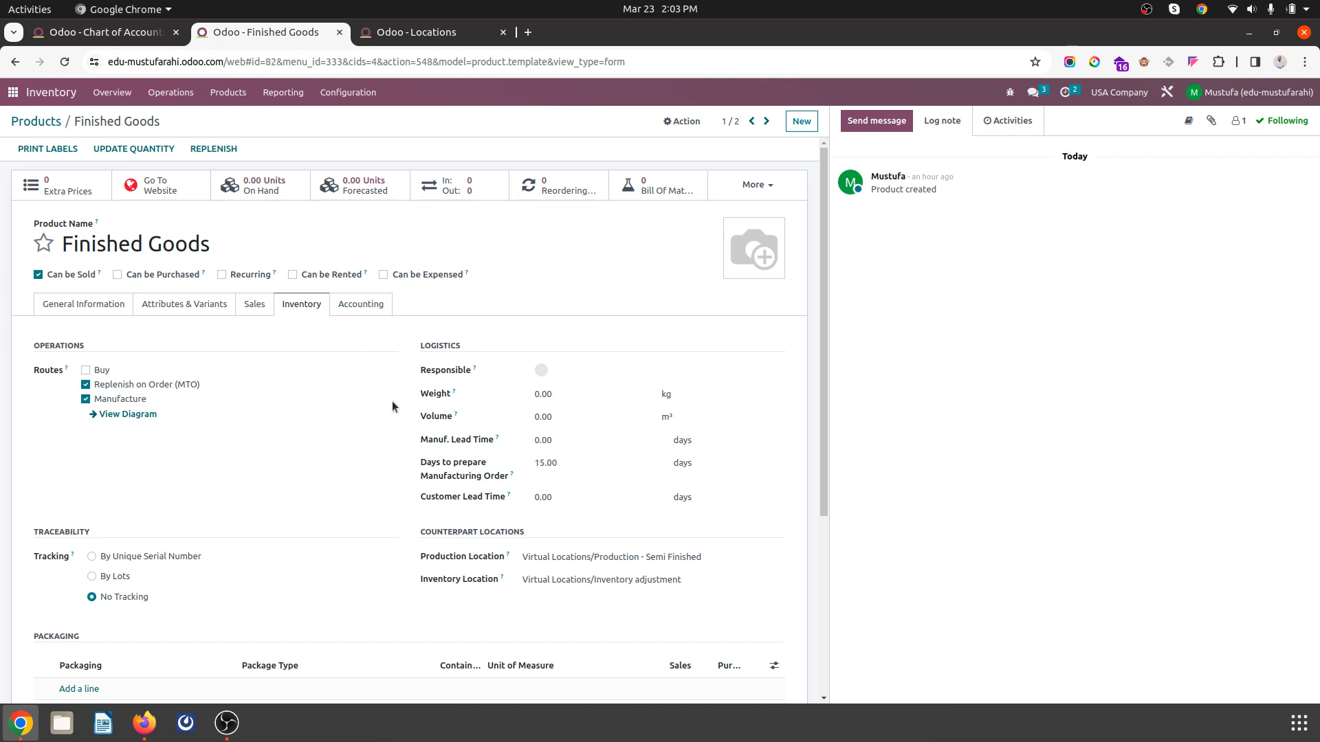
click(714, 558)
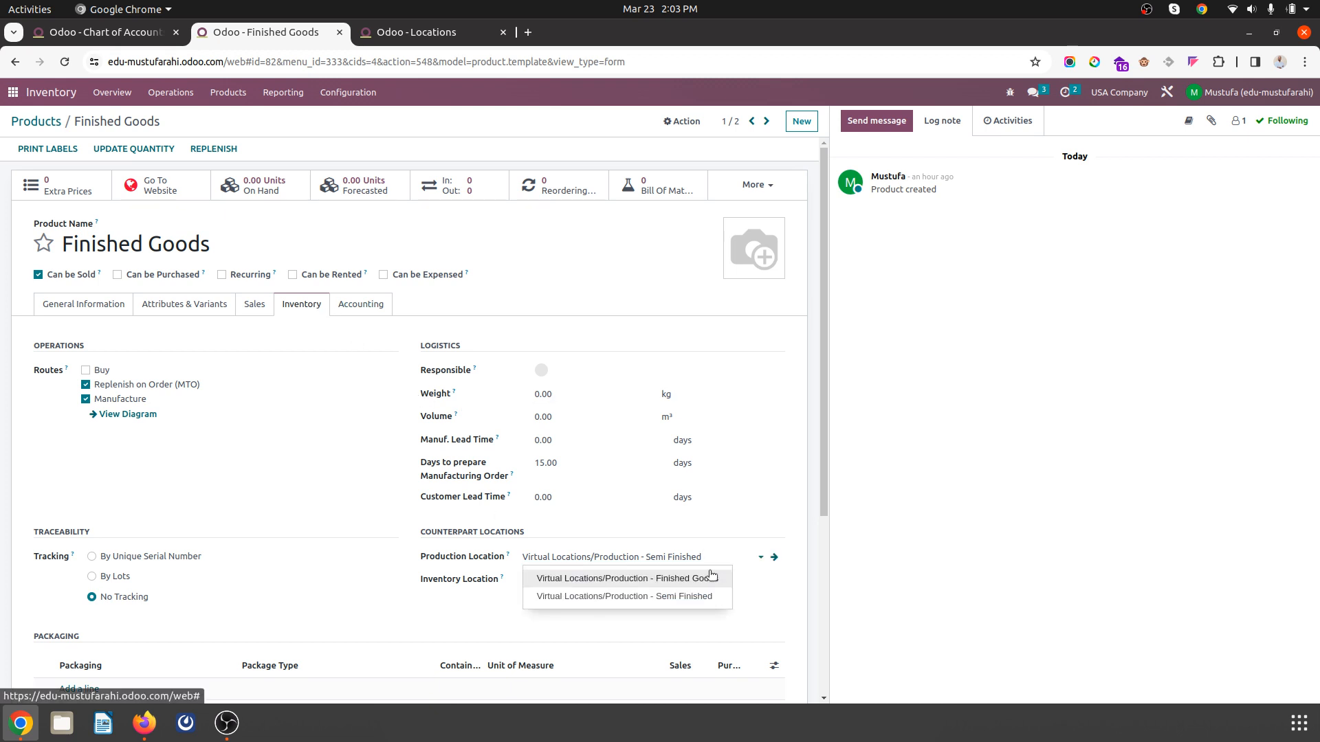
click(702, 579)
click(176, 123)
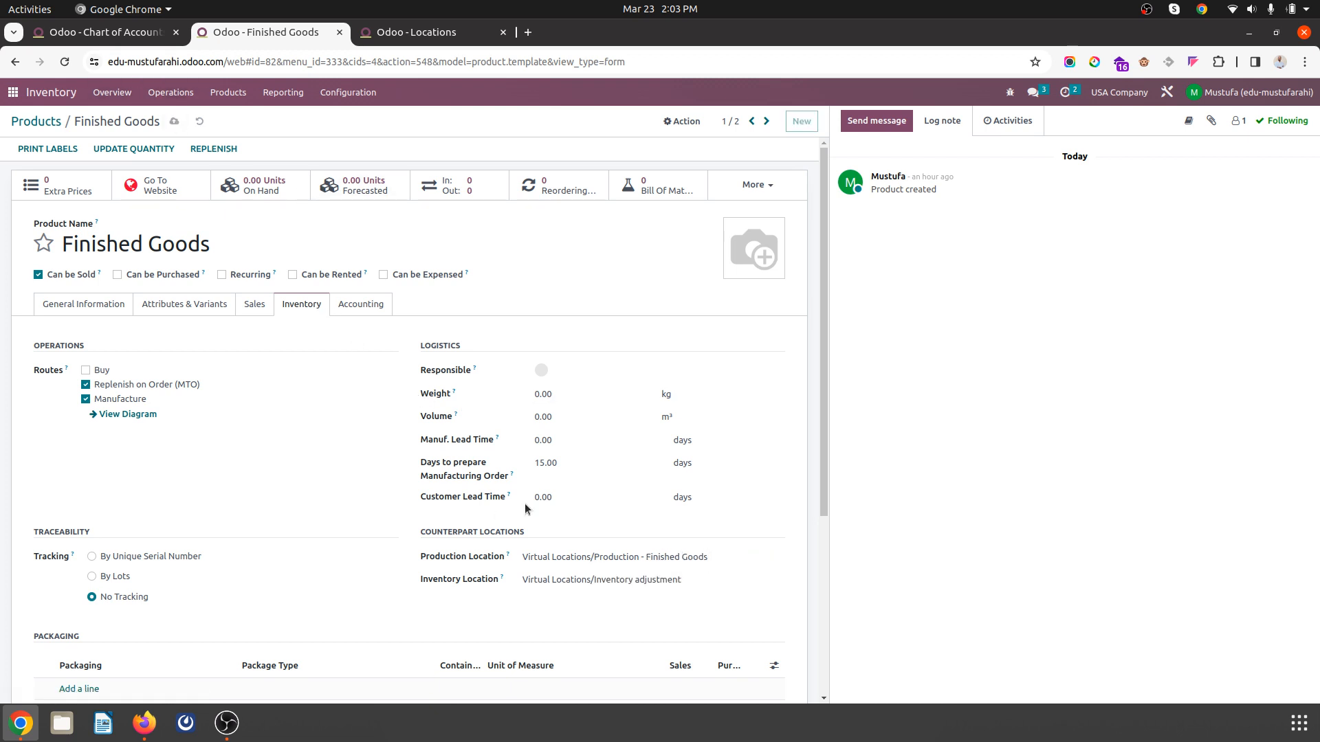
Step: Reopen the Semi Finished product from the products list and review its inventory routes
click(45, 124)
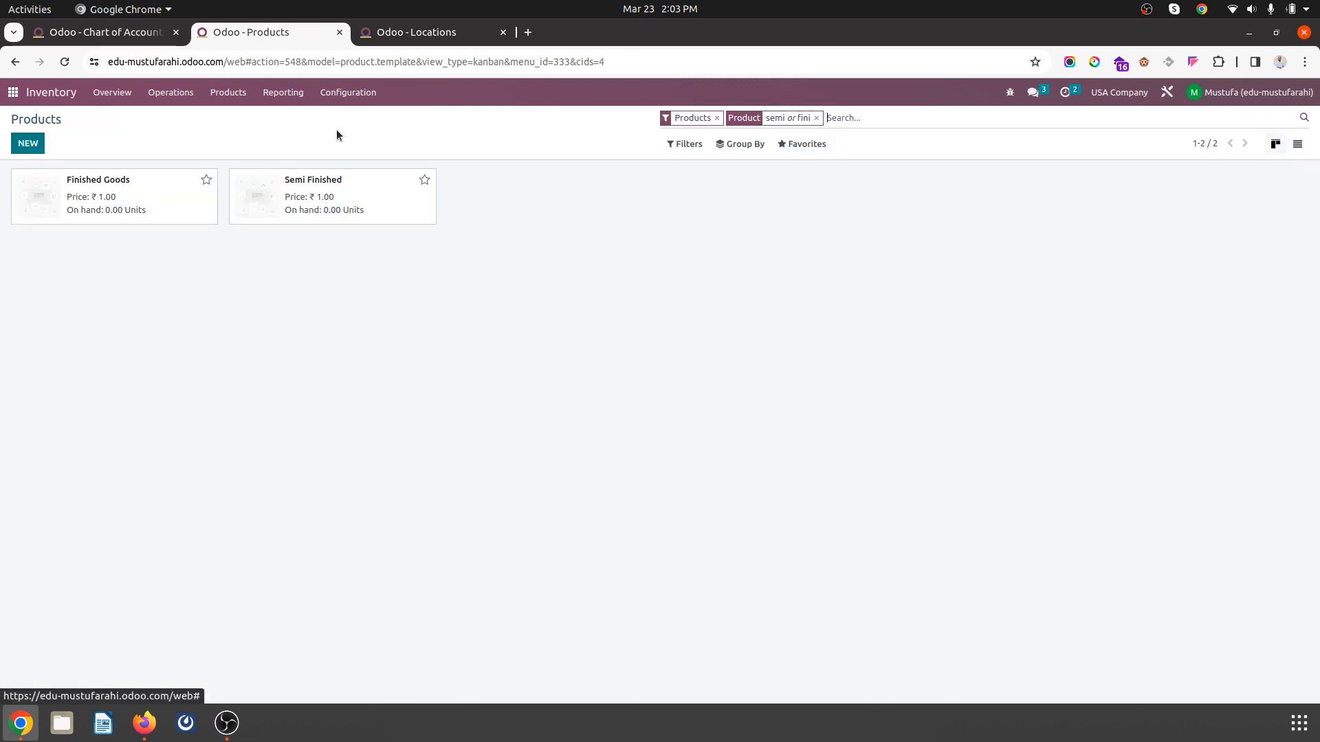
click(431, 33)
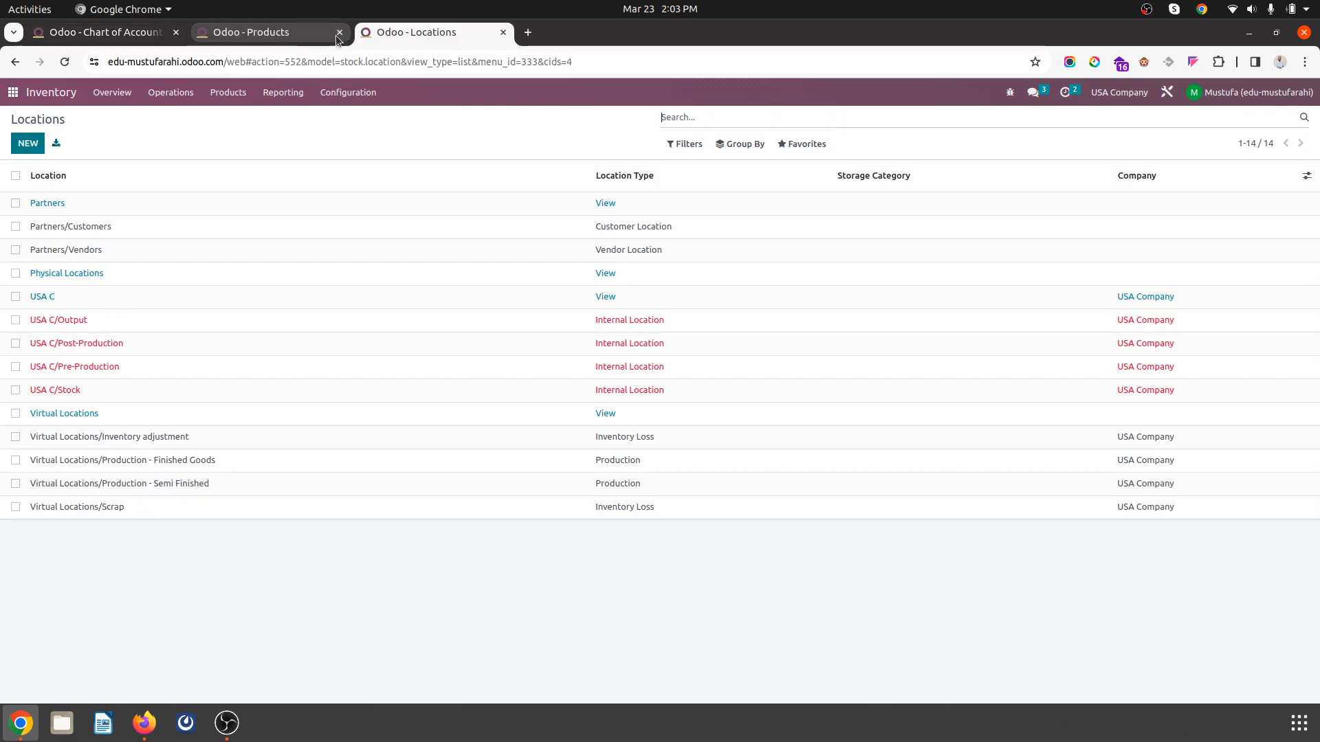
click(287, 27)
click(172, 203)
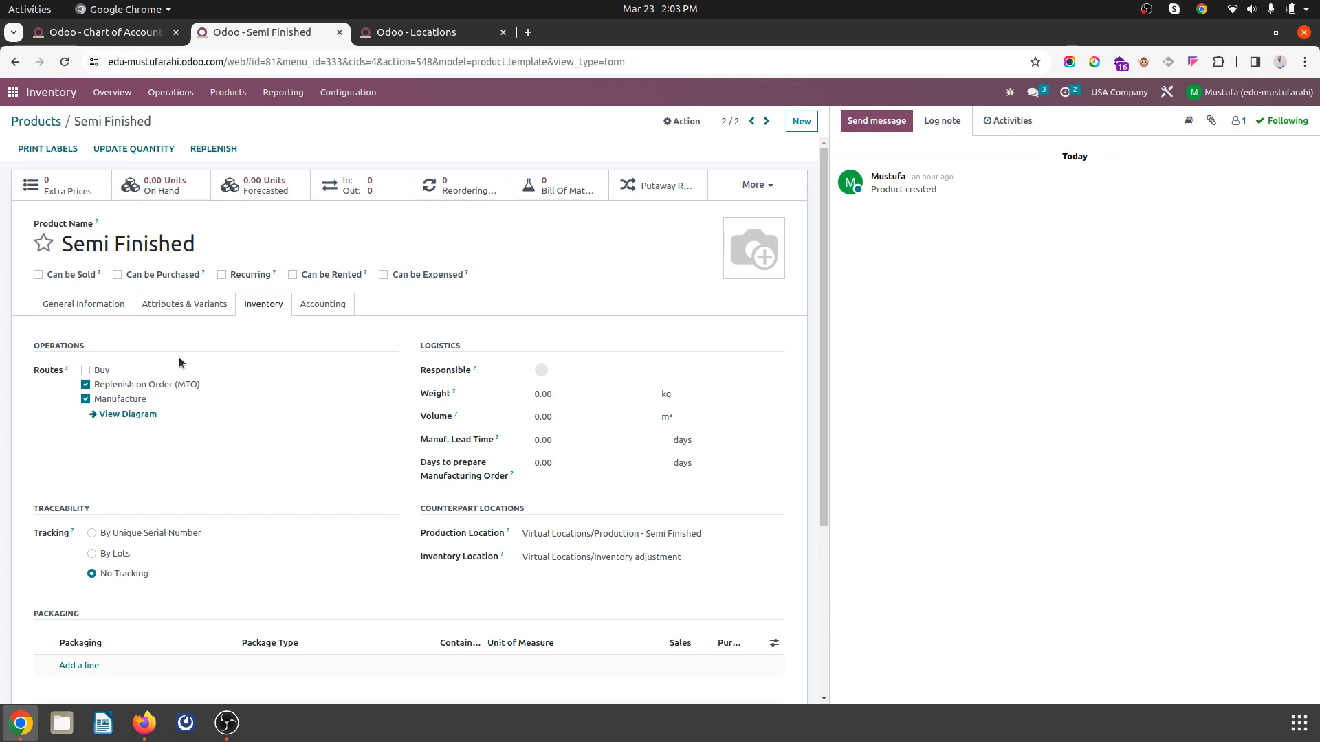
Step: Open the Replenish on Order (MTO) route and examine its pull rule for Virtual Locations/Production - Semi Finished, leaving the rule unedited
click(412, 33)
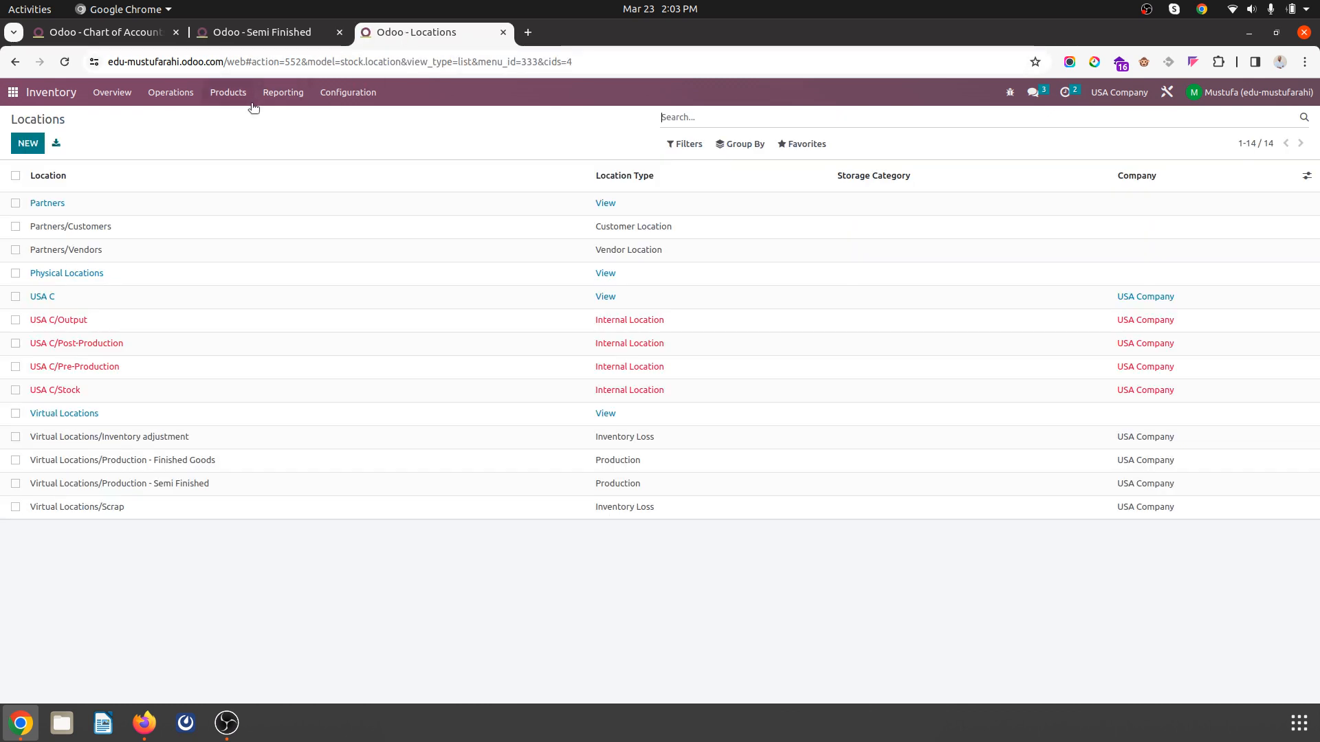
click(331, 96)
click(337, 180)
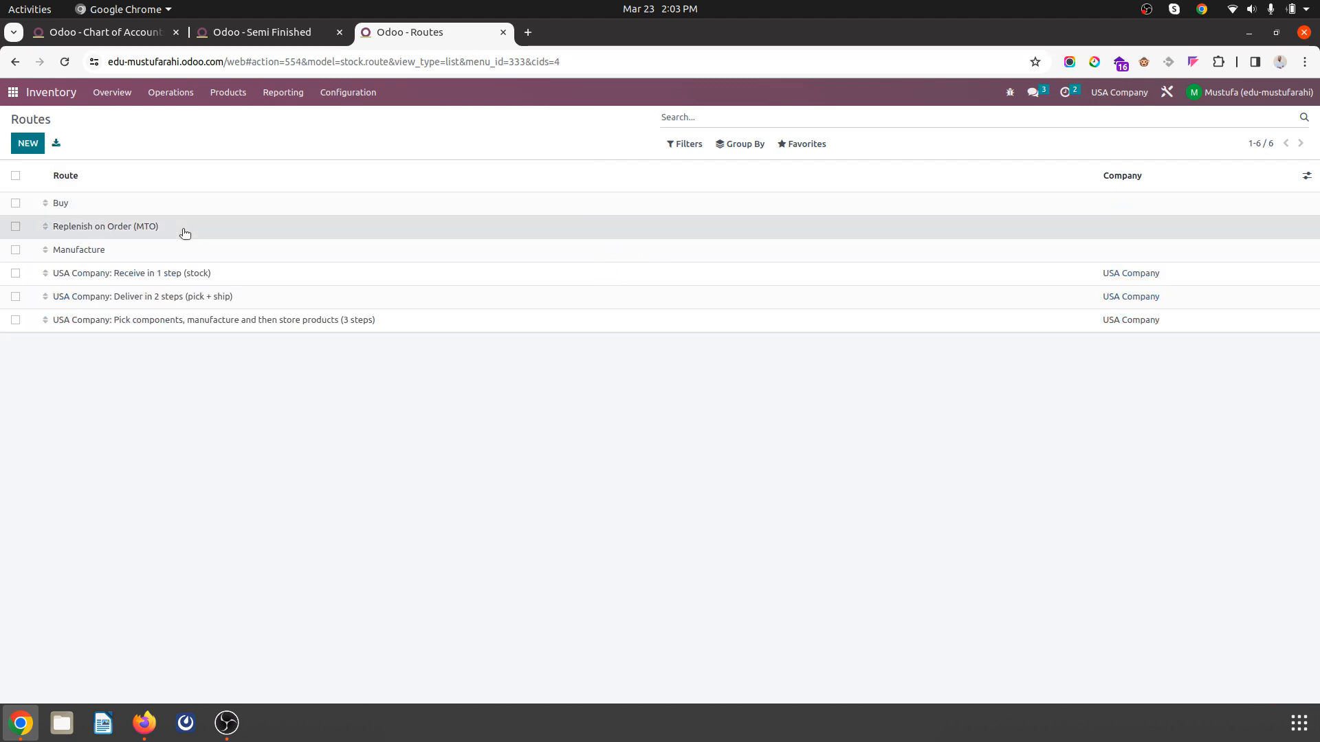
click(185, 234)
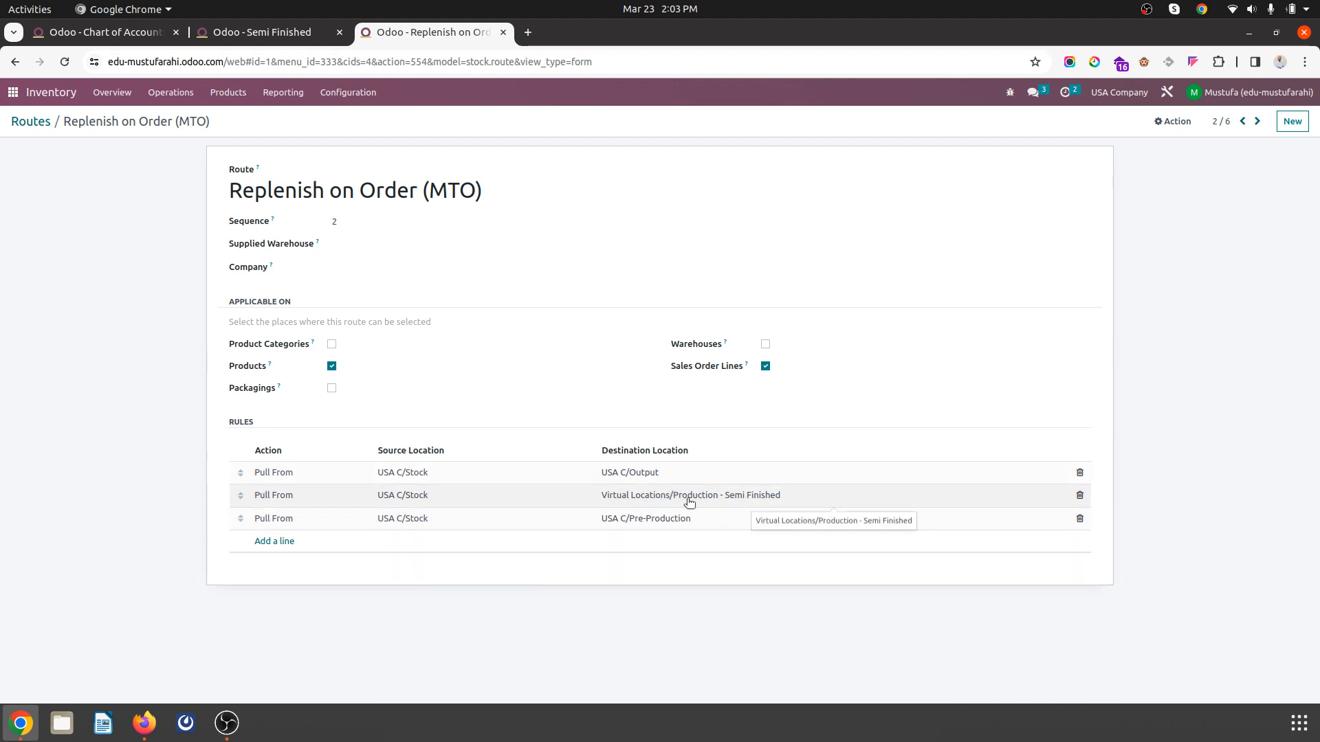
click(421, 496)
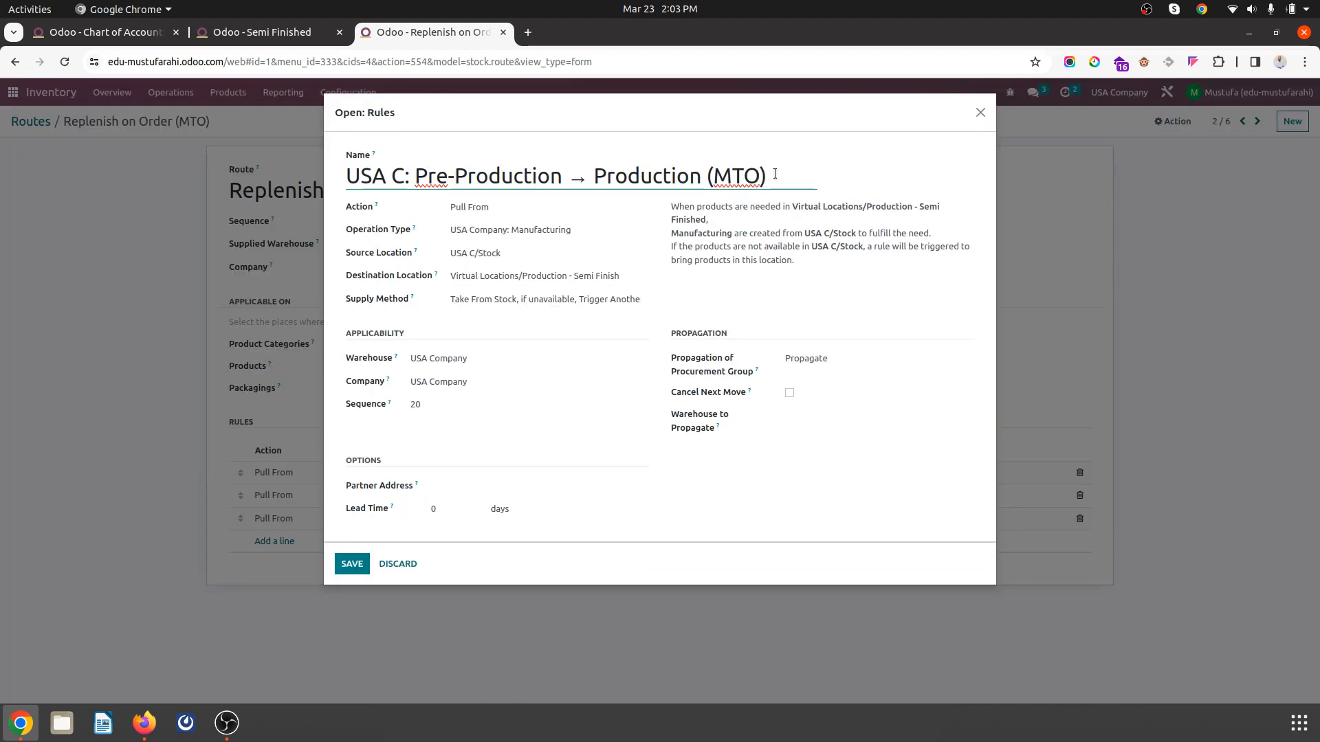
click(398, 564)
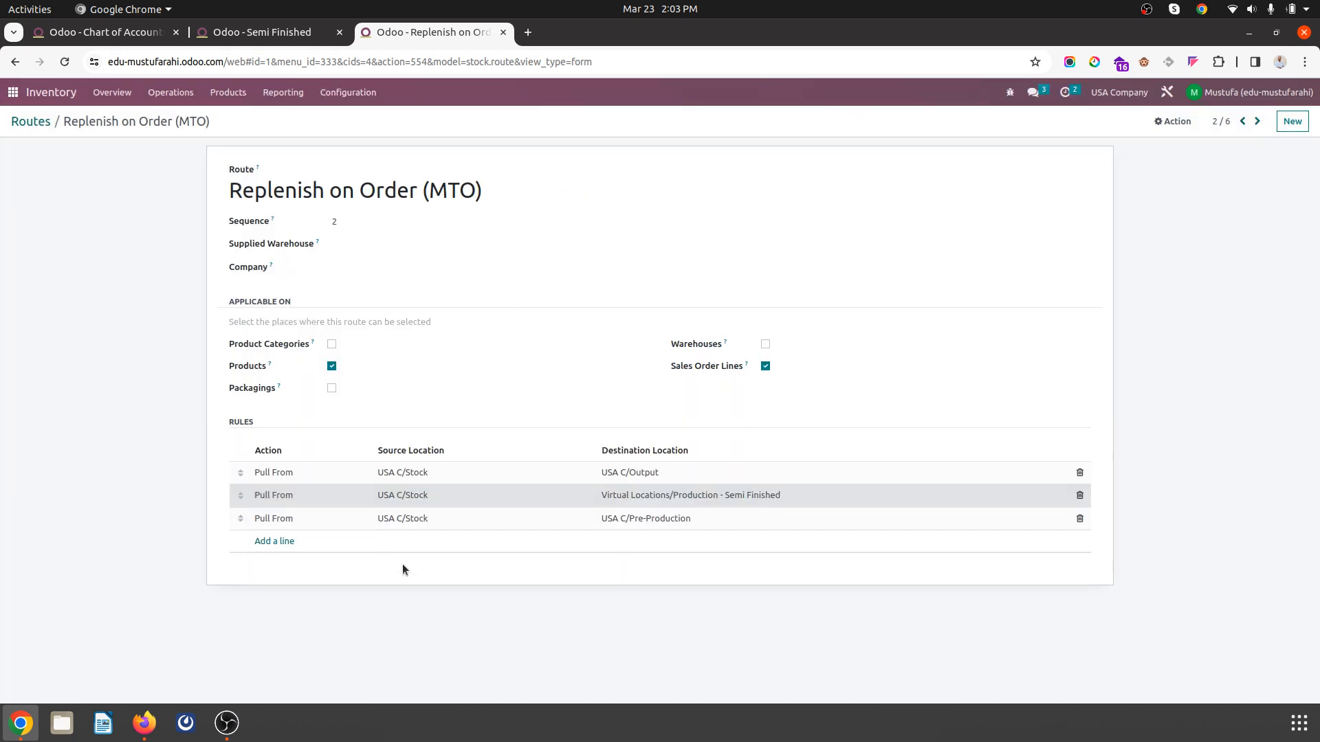
click(278, 542)
text(Finished Goods)
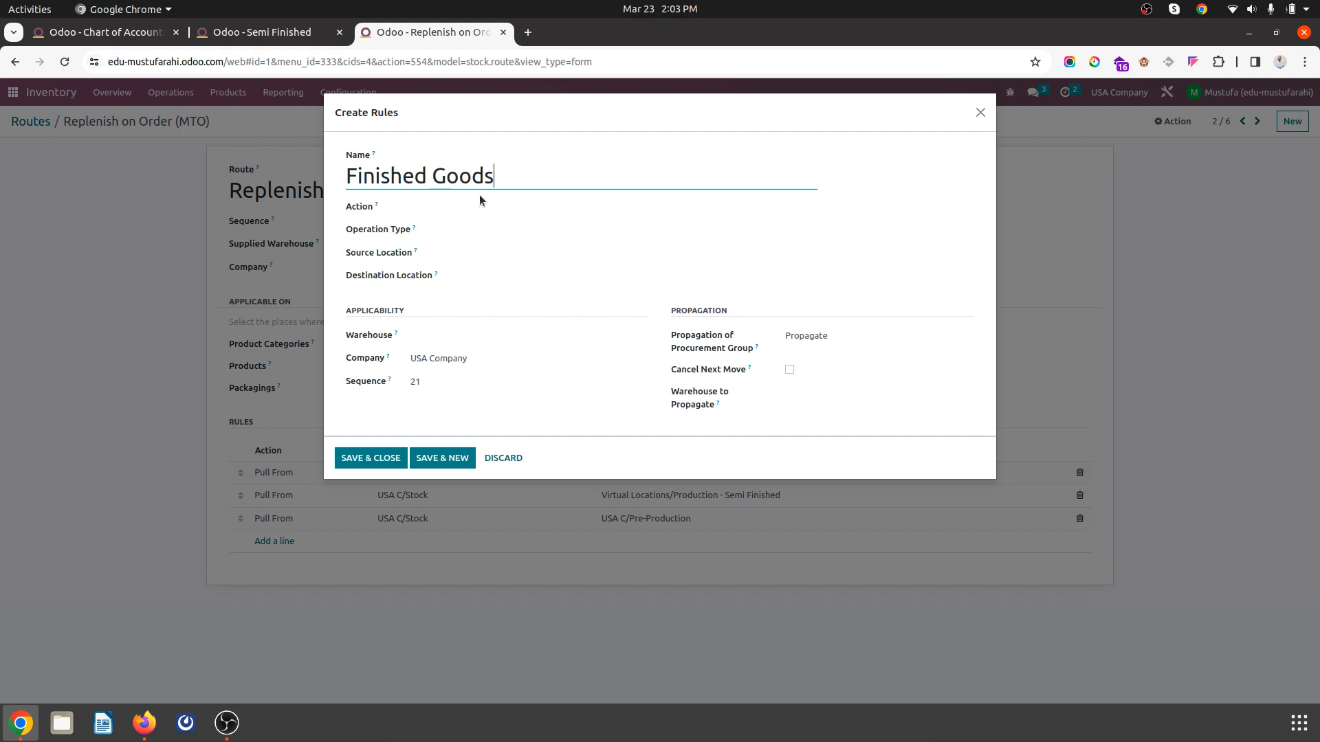
click(481, 209)
click(493, 219)
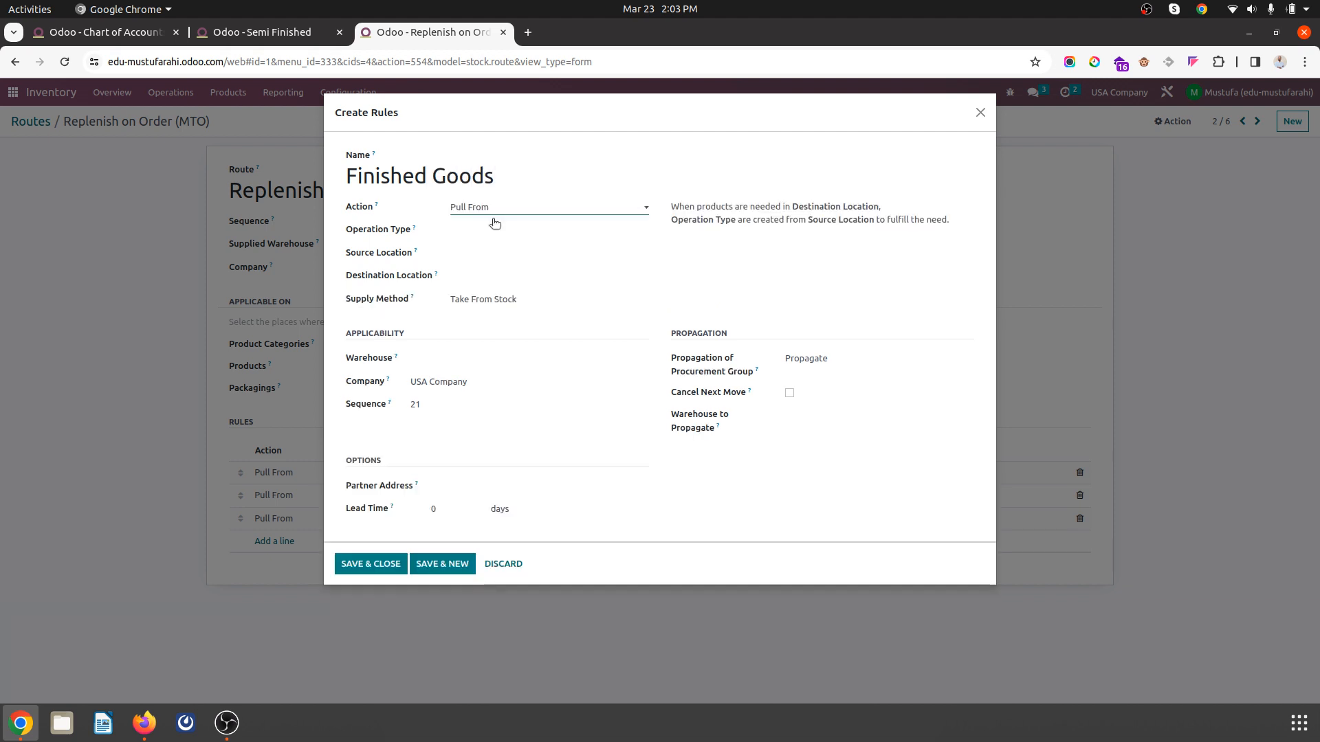
click(500, 228)
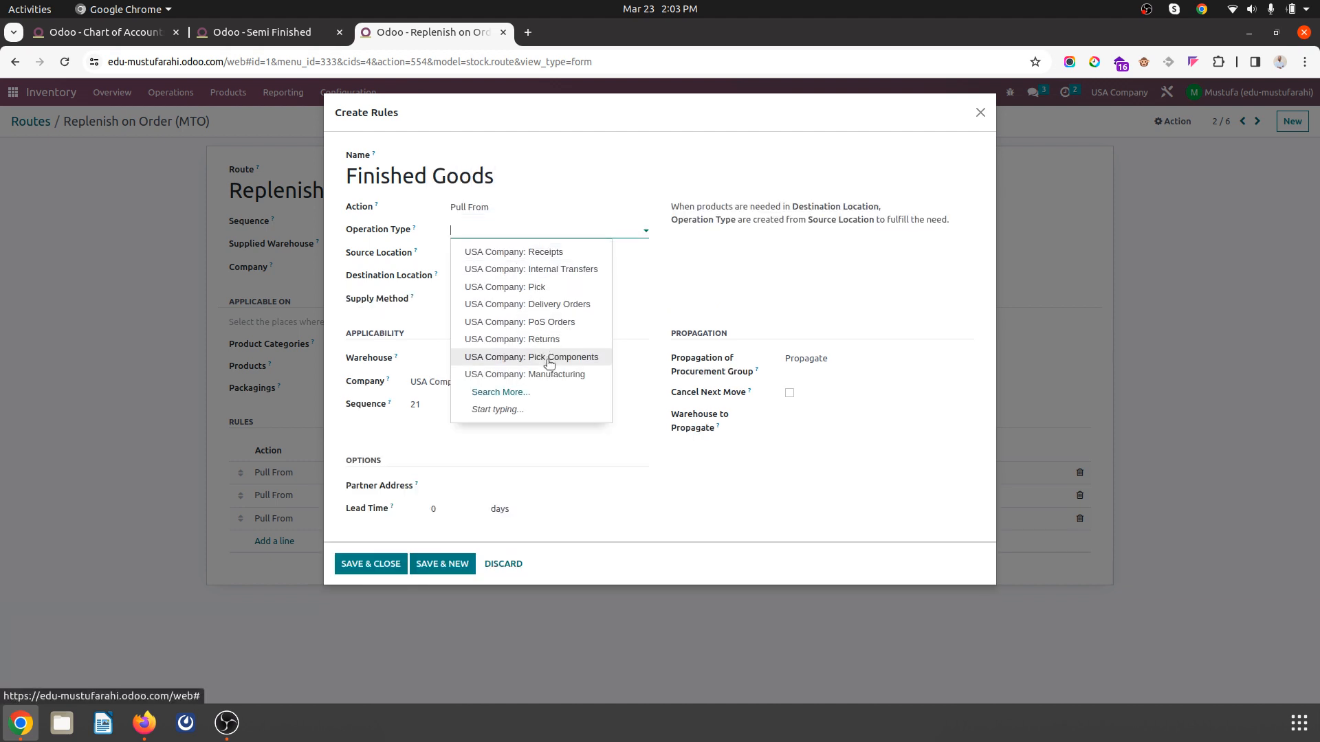
click(548, 371)
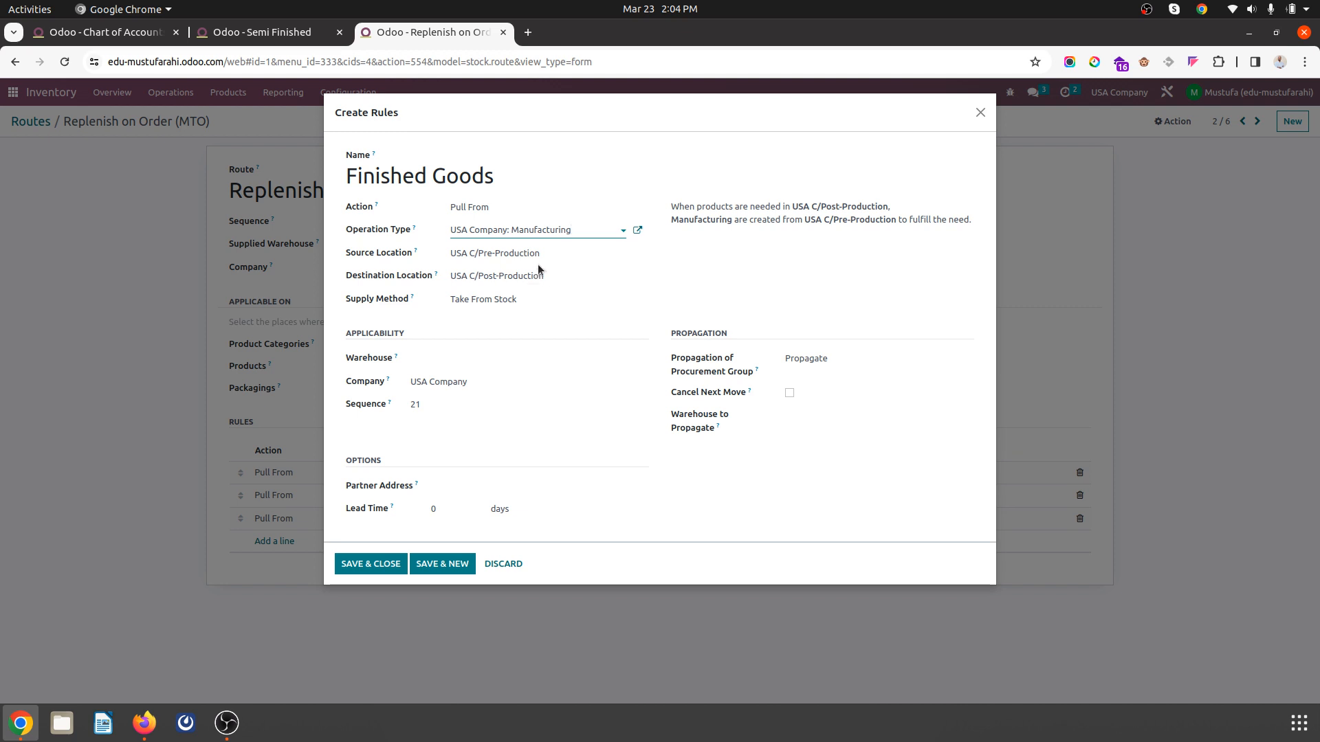
click(550, 230)
key(ctrl+a)
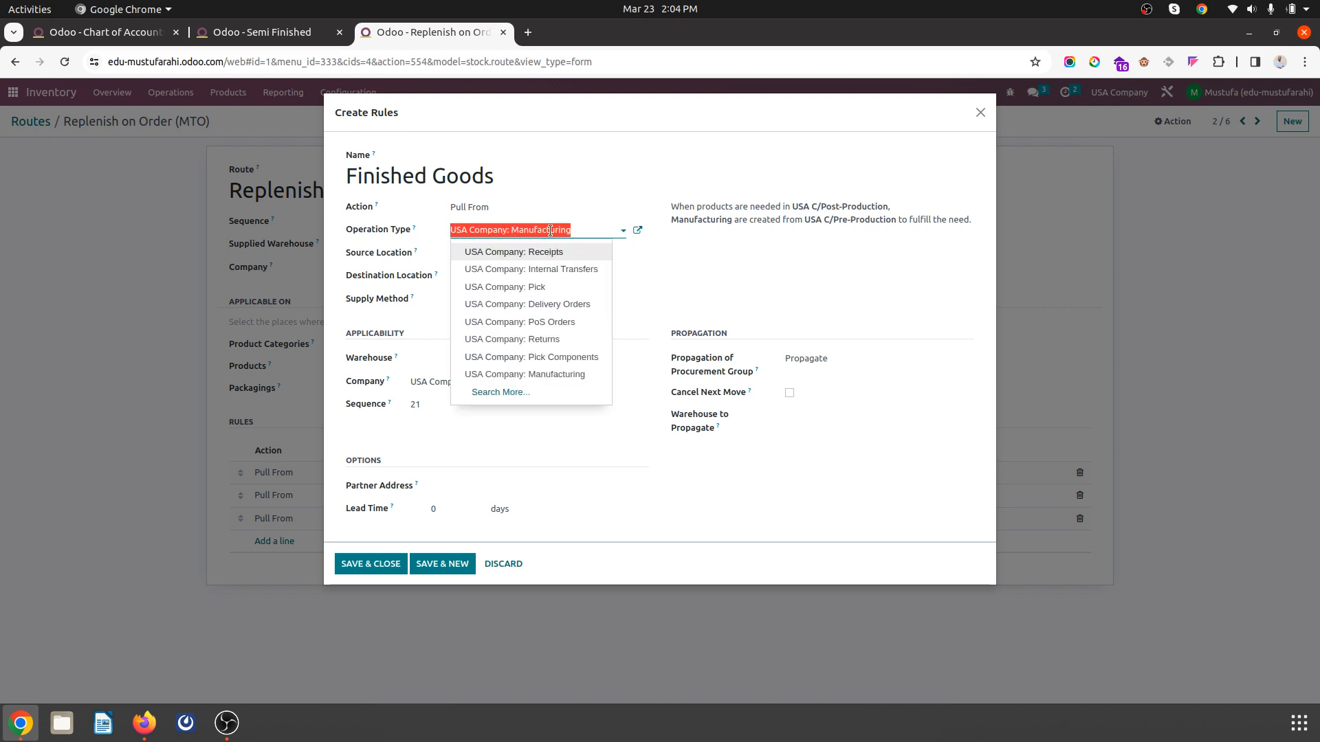
key(BackSpace)
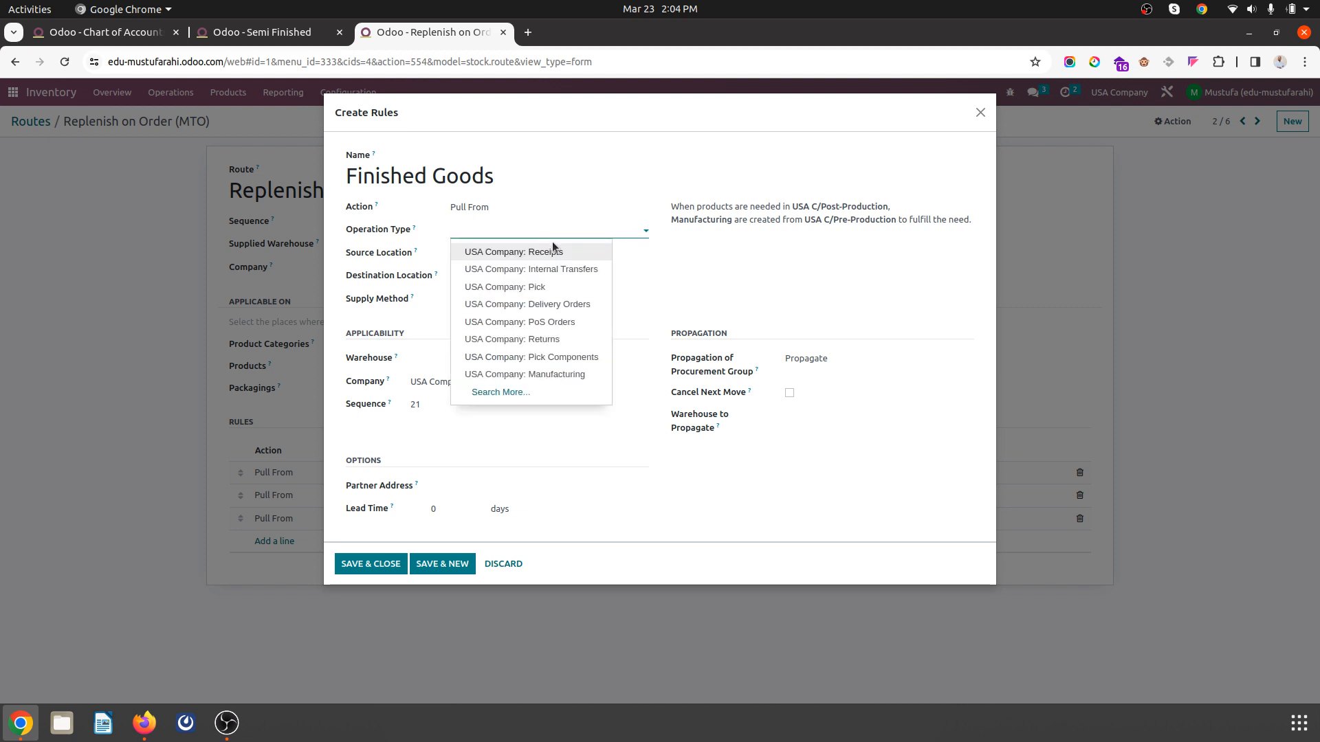
click(554, 394)
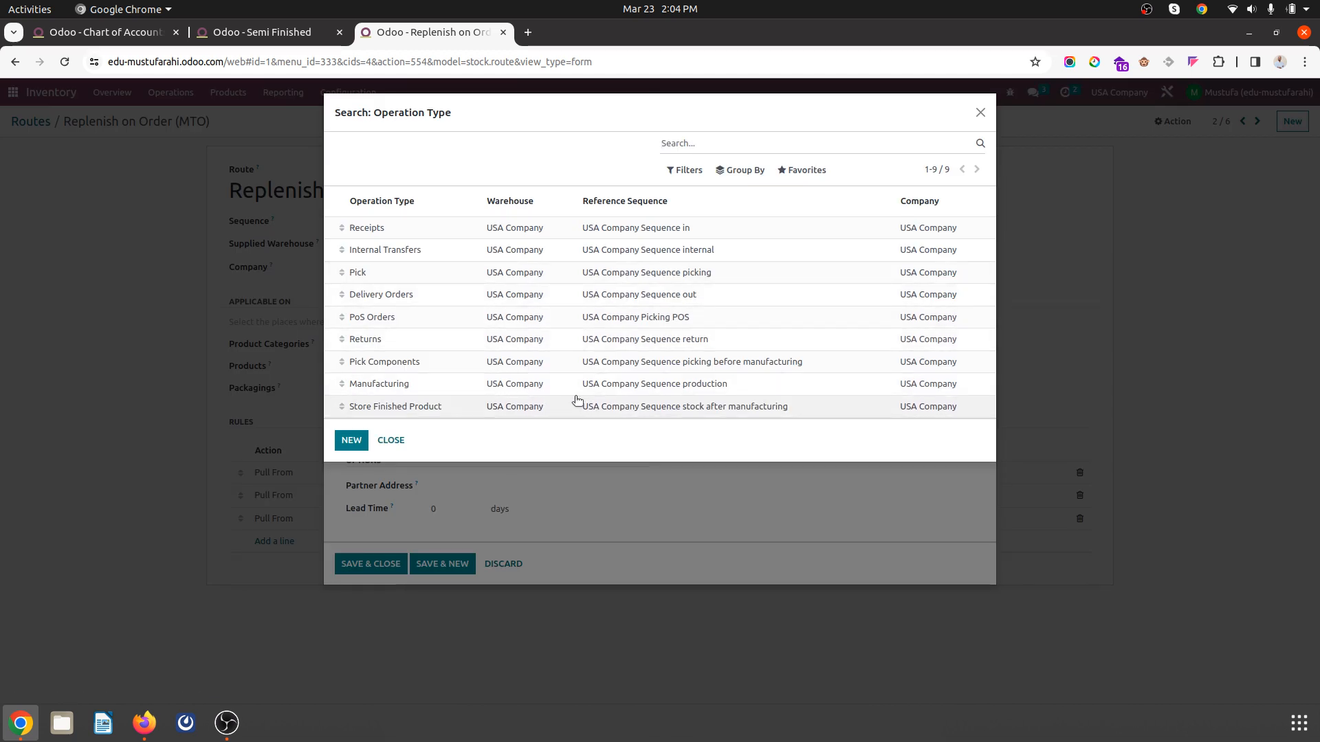
key(Escape)
key(Escape)
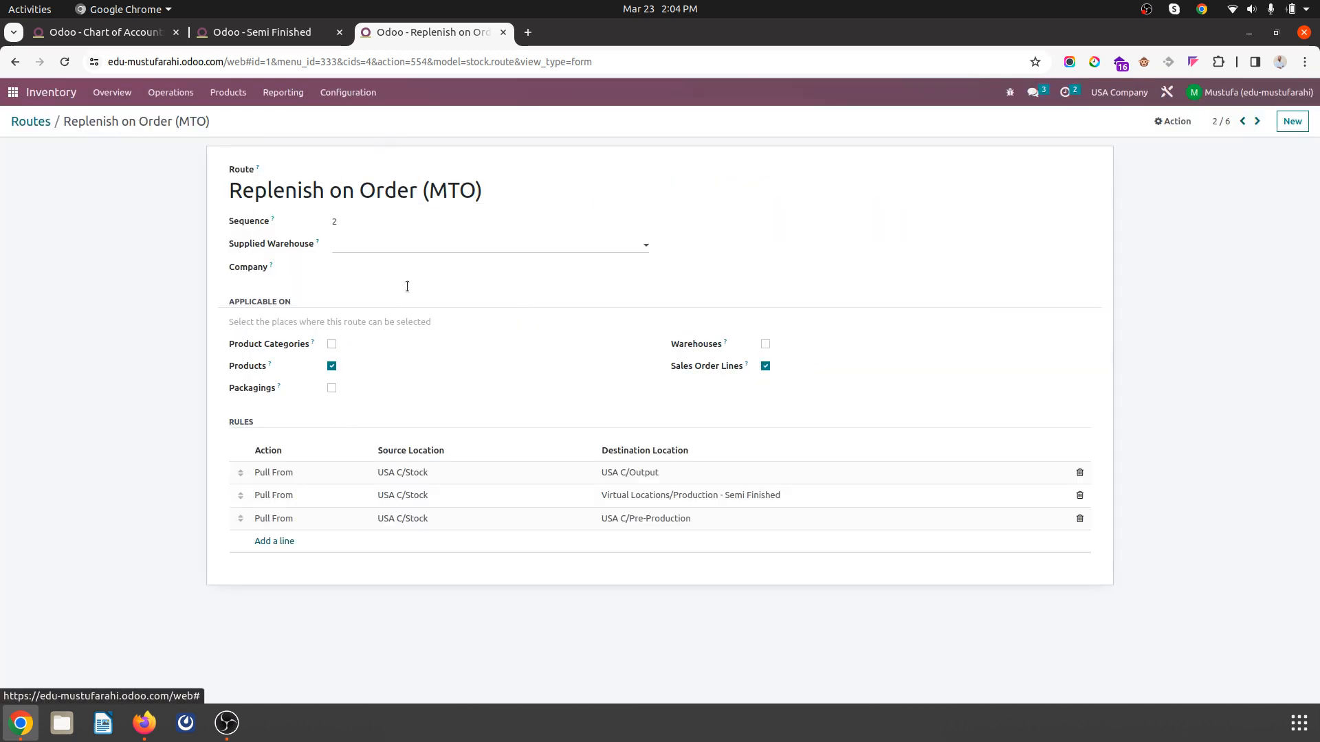
Step: Start a new MTO route rule named Finished Goods Manufacture with action Pull From and operation type USA Company: Manufacturing
click(485, 495)
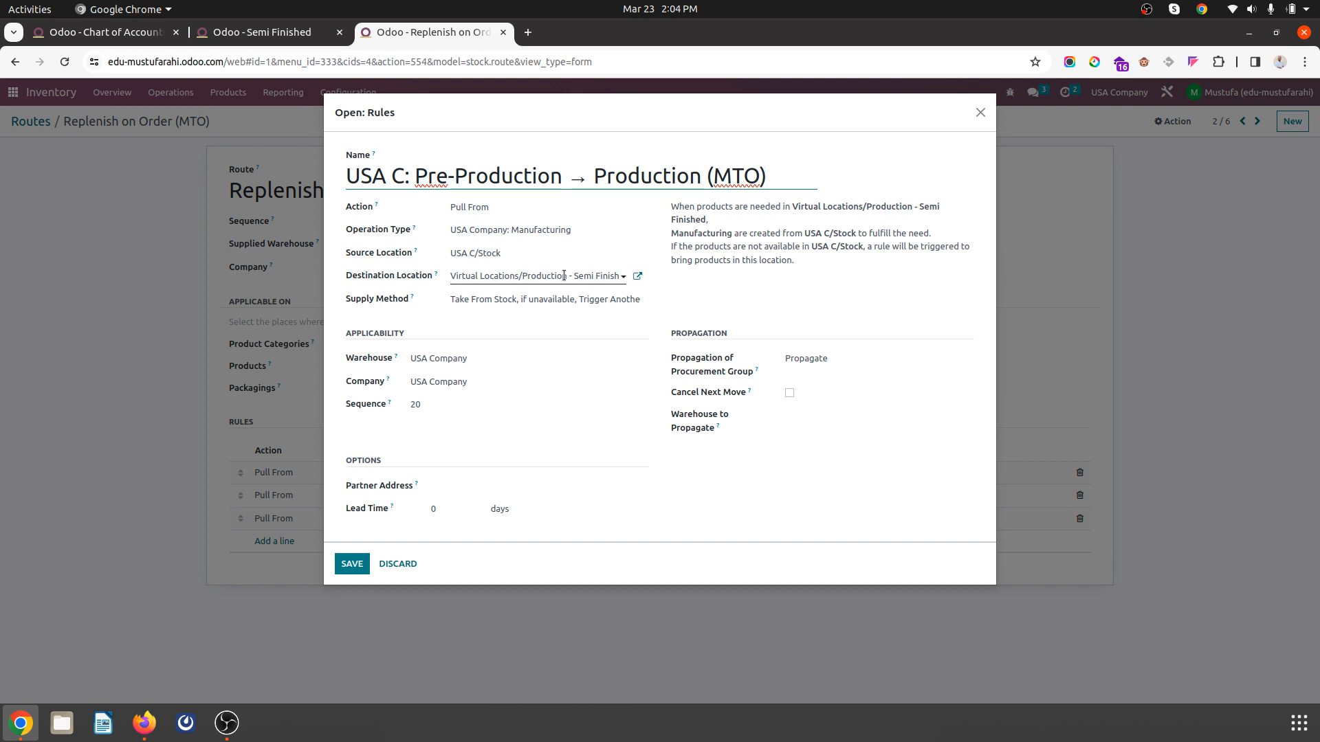
click(399, 563)
click(288, 541)
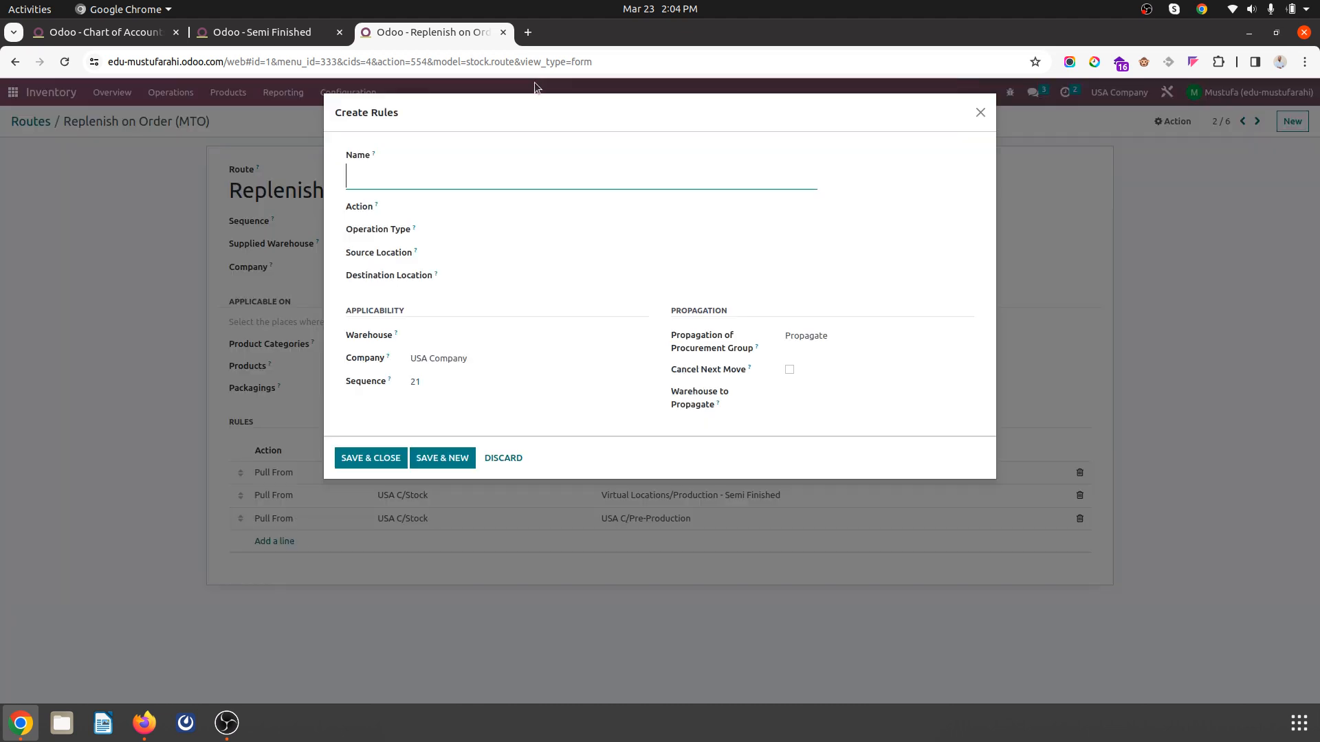
text(Finished Goods)
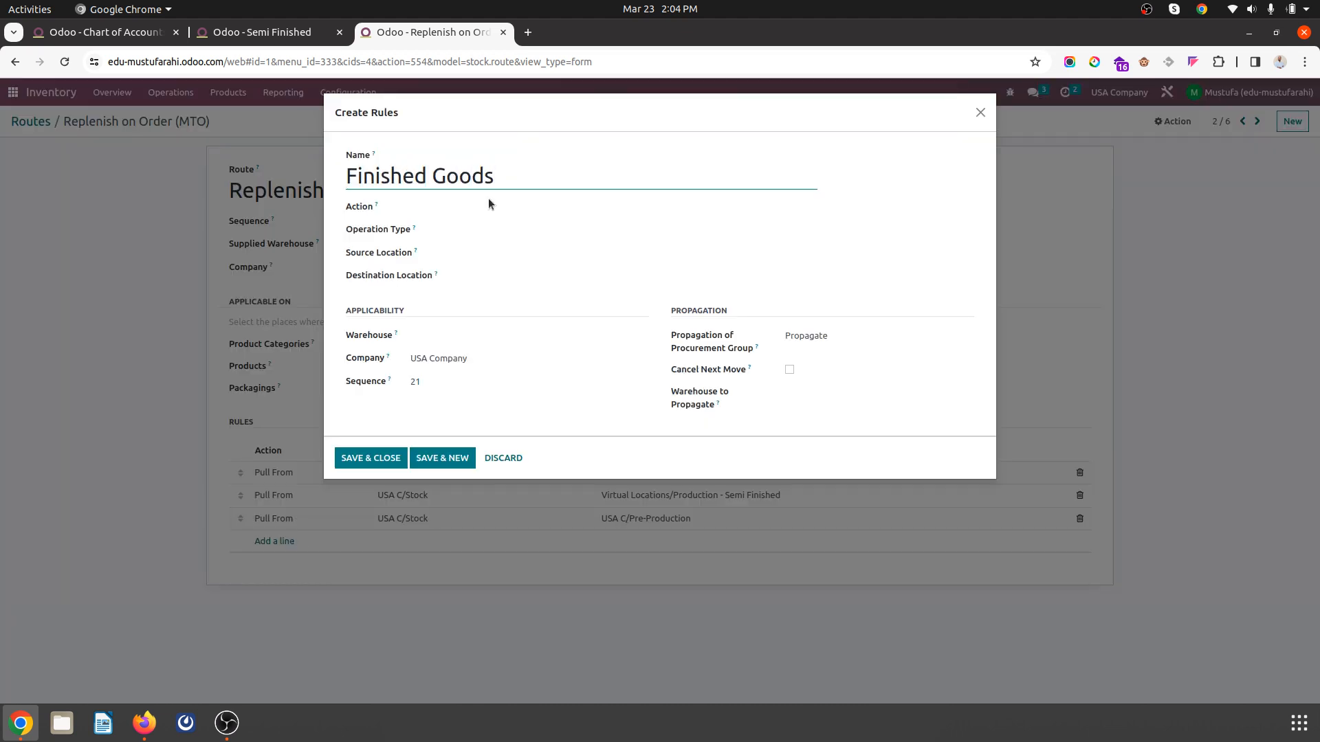
text( Manufacture)
click(520, 207)
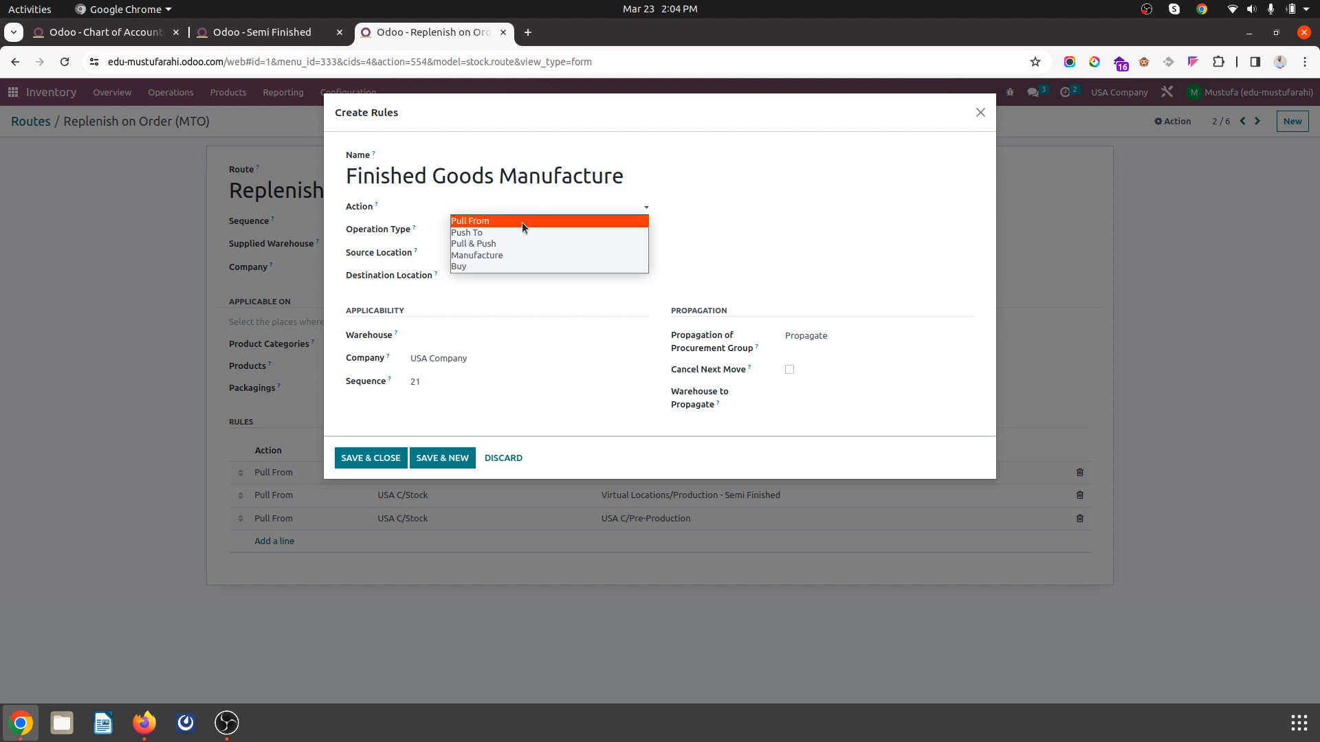
click(522, 220)
click(523, 231)
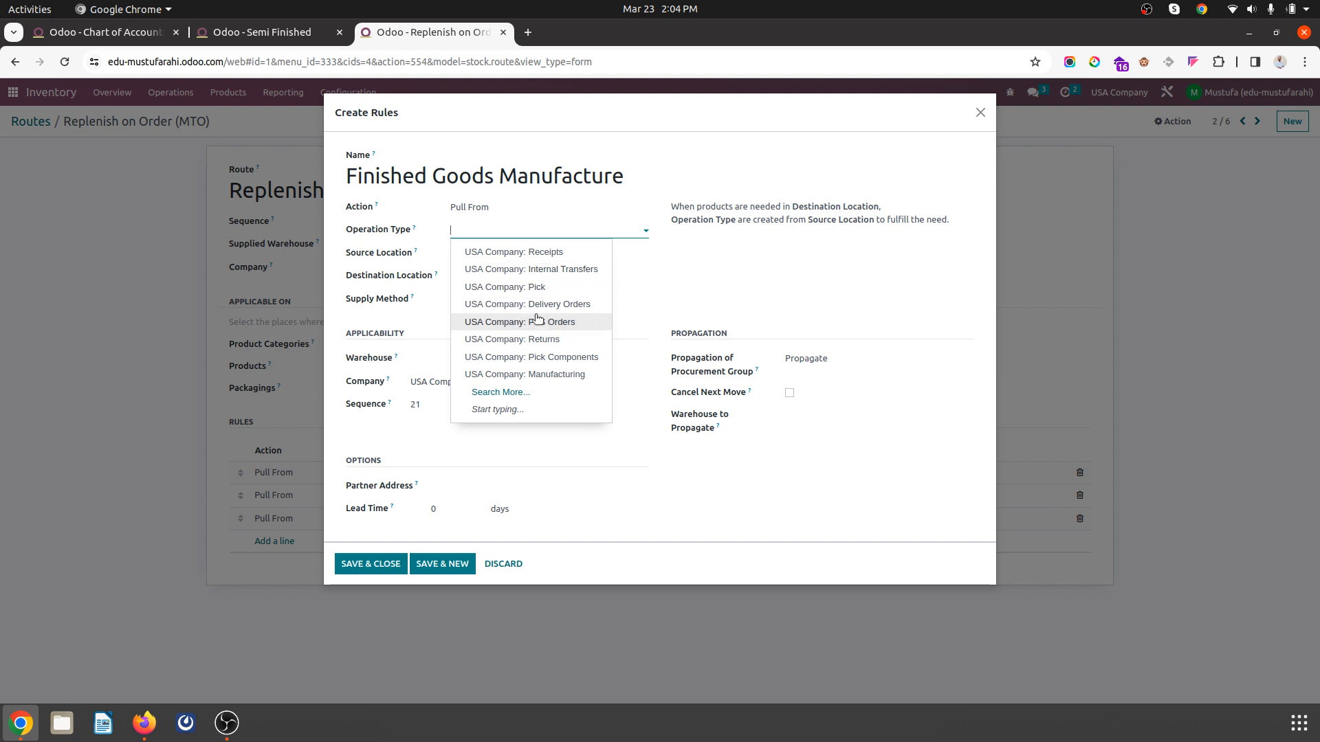
click(530, 372)
Step: Set the new rule's source location to USA C/Pre-Production and its destination location to Virtual Locations/Production - Finished Goods
drag(540, 254, 446, 258)
key(BackSpace)
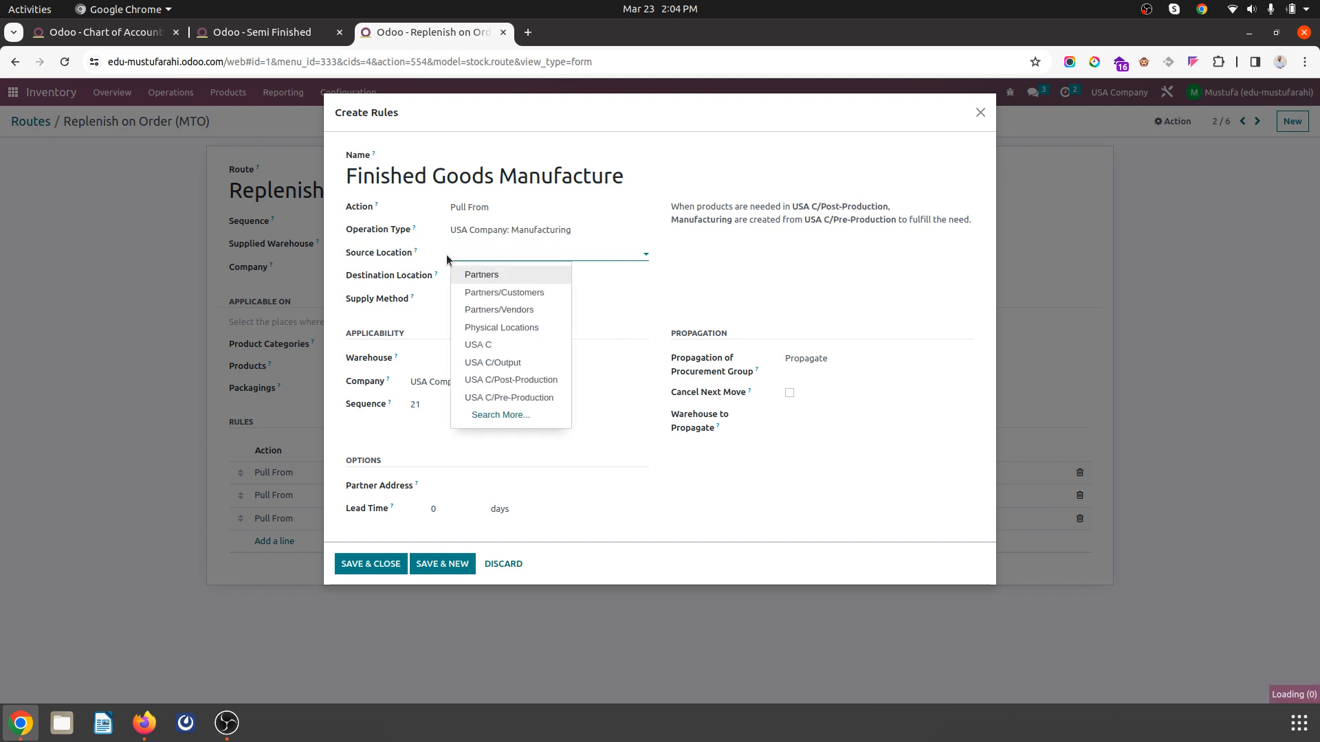
click(530, 399)
click(577, 275)
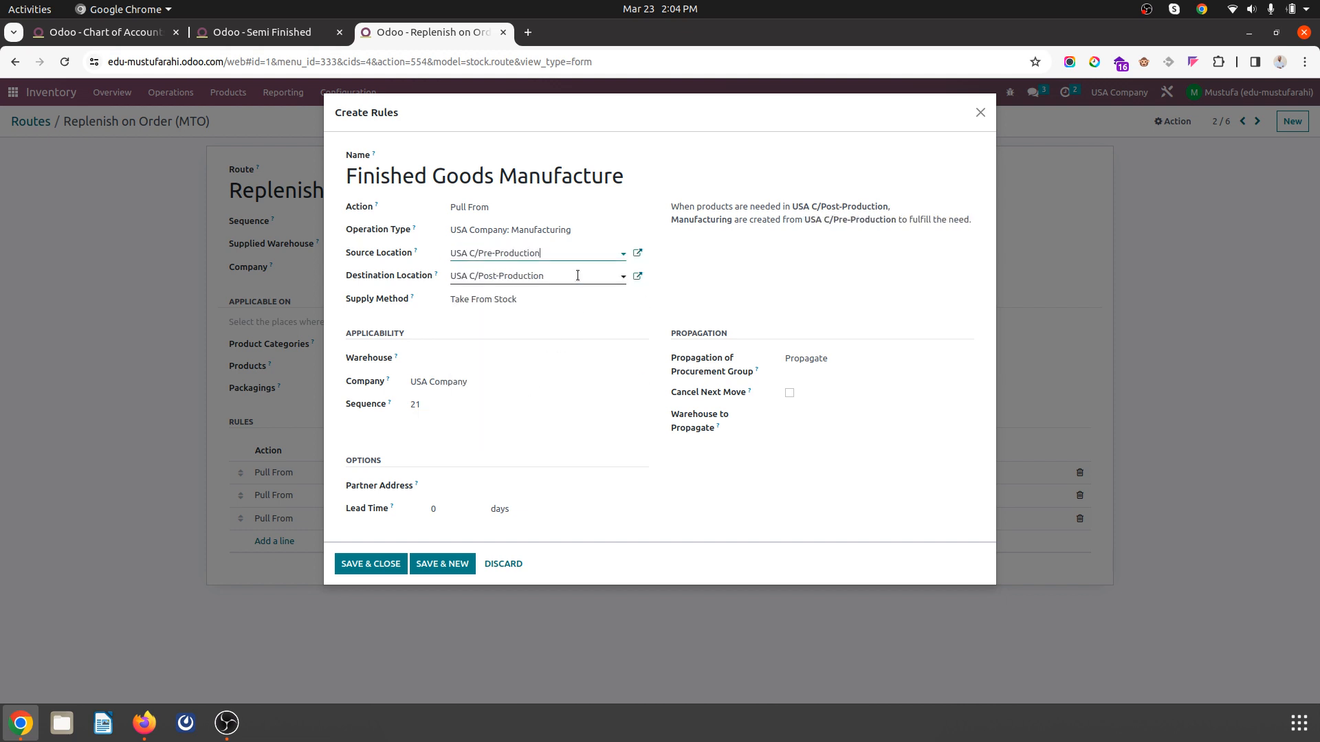
key(BackSpace)
key(BackSpace)
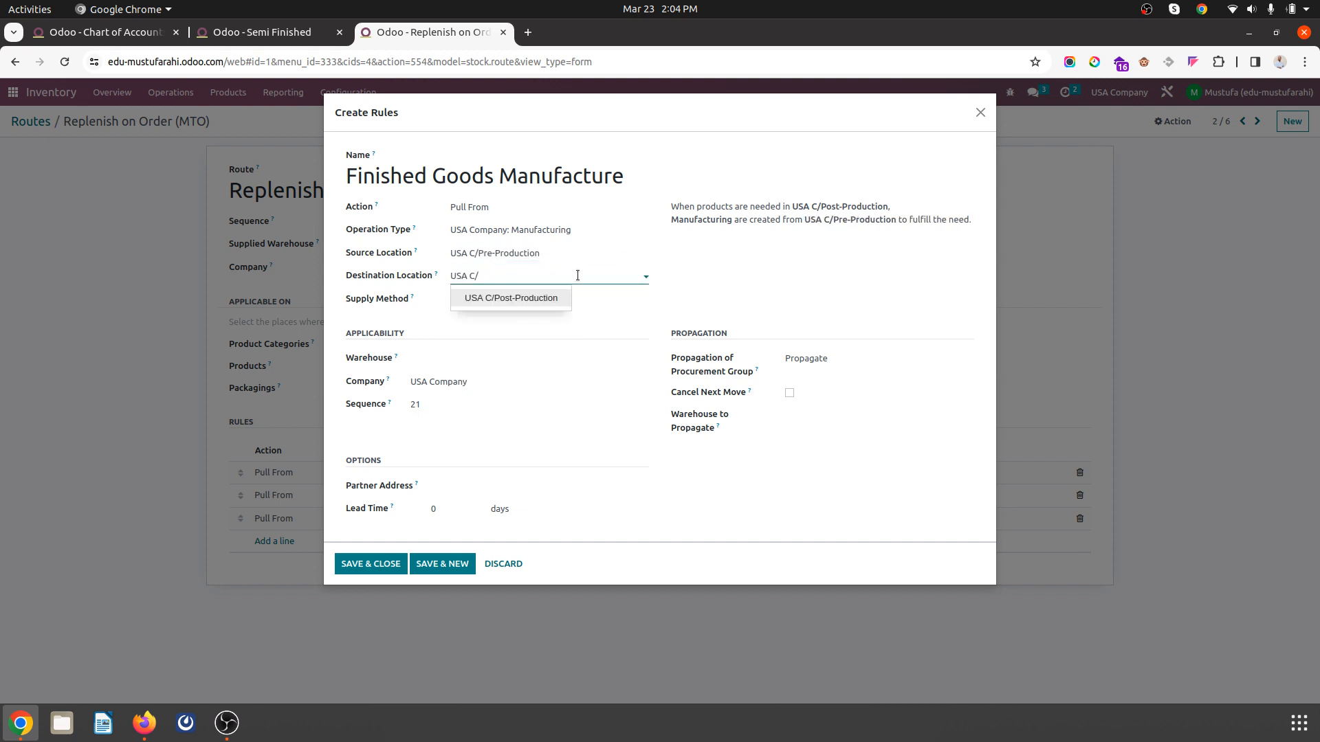
key(BackSpace)
key(BackSpace)
key(BackSpace)
key(BackSpace)
key(BackSpace)
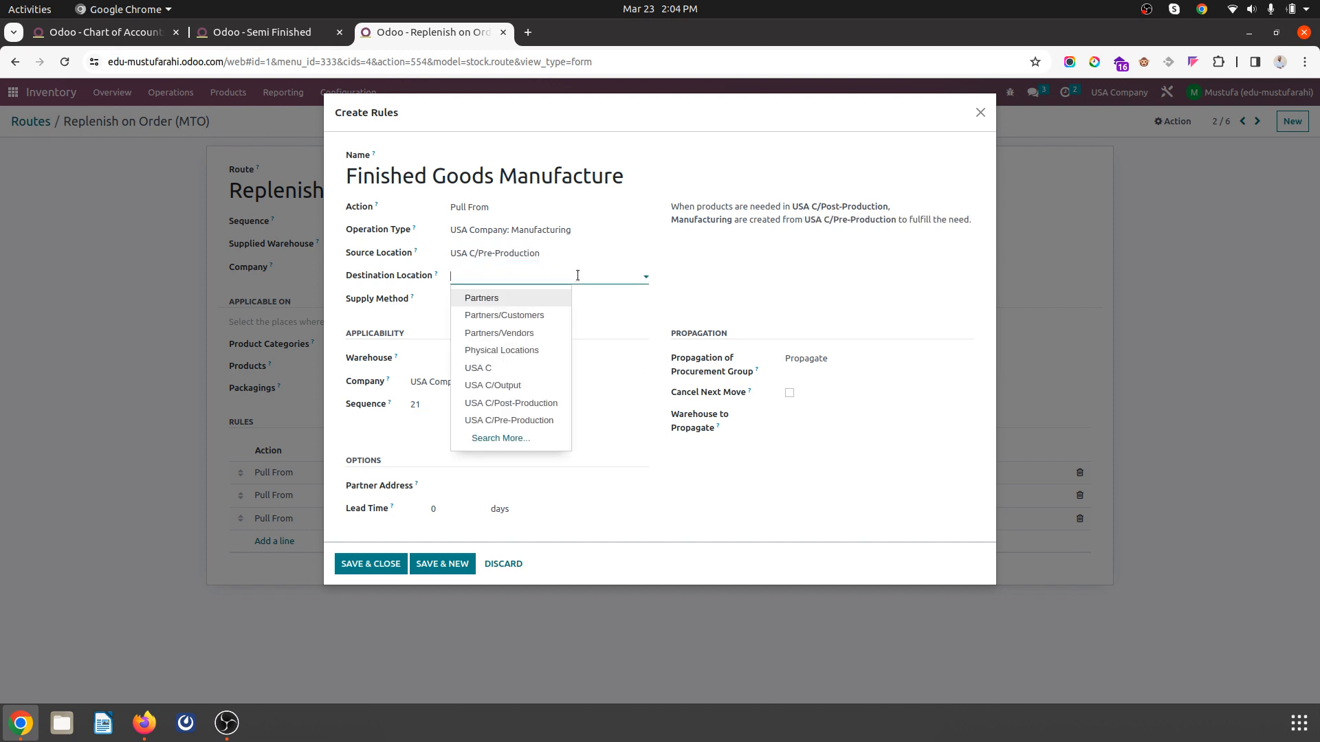
click(542, 440)
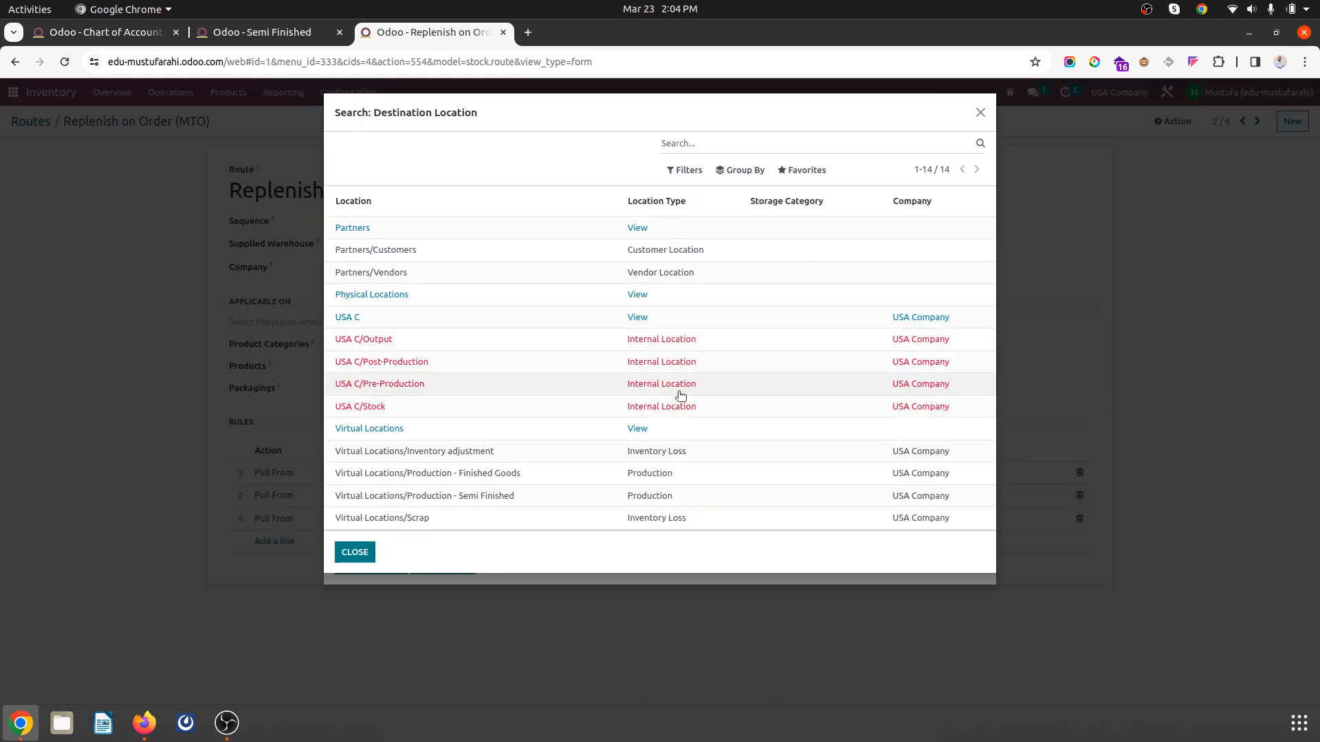
click(561, 479)
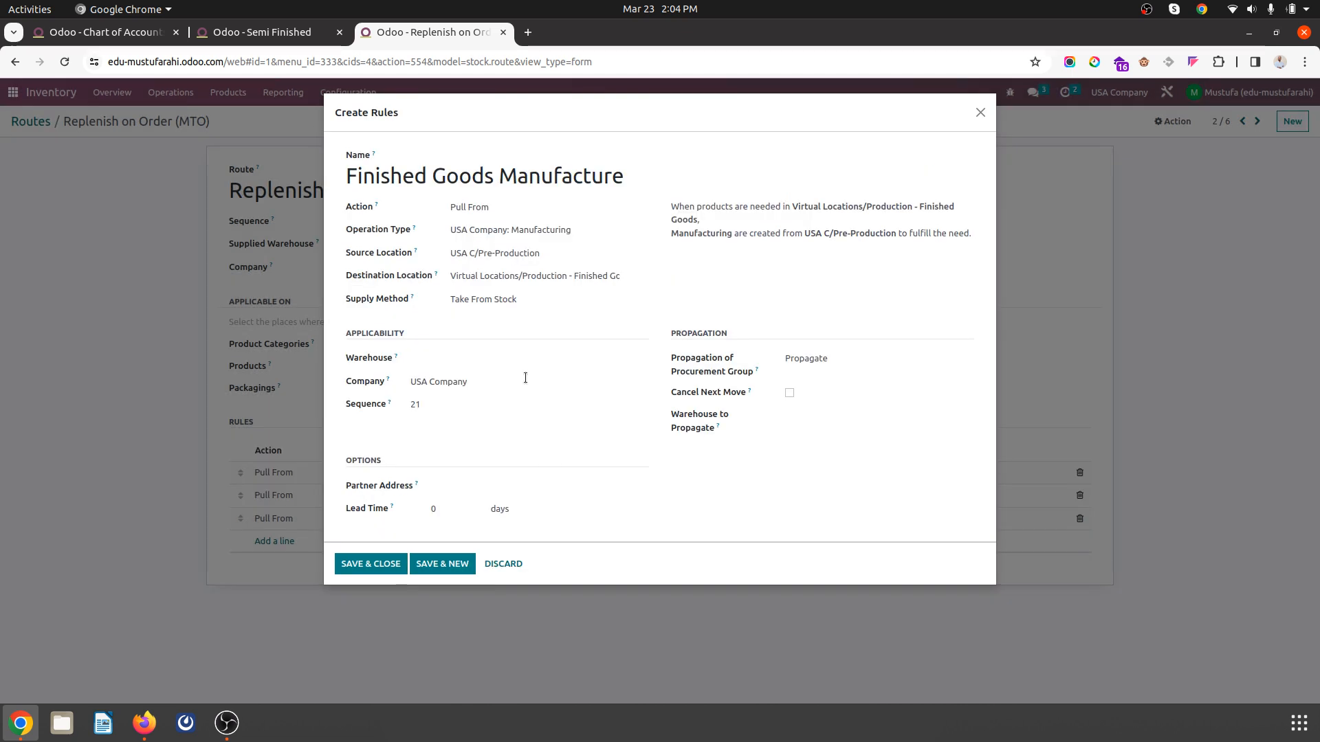
Step: Set the rule's supply method to Take From Stock, if unavailable, Trigger Another Rule, and save the rule
click(527, 301)
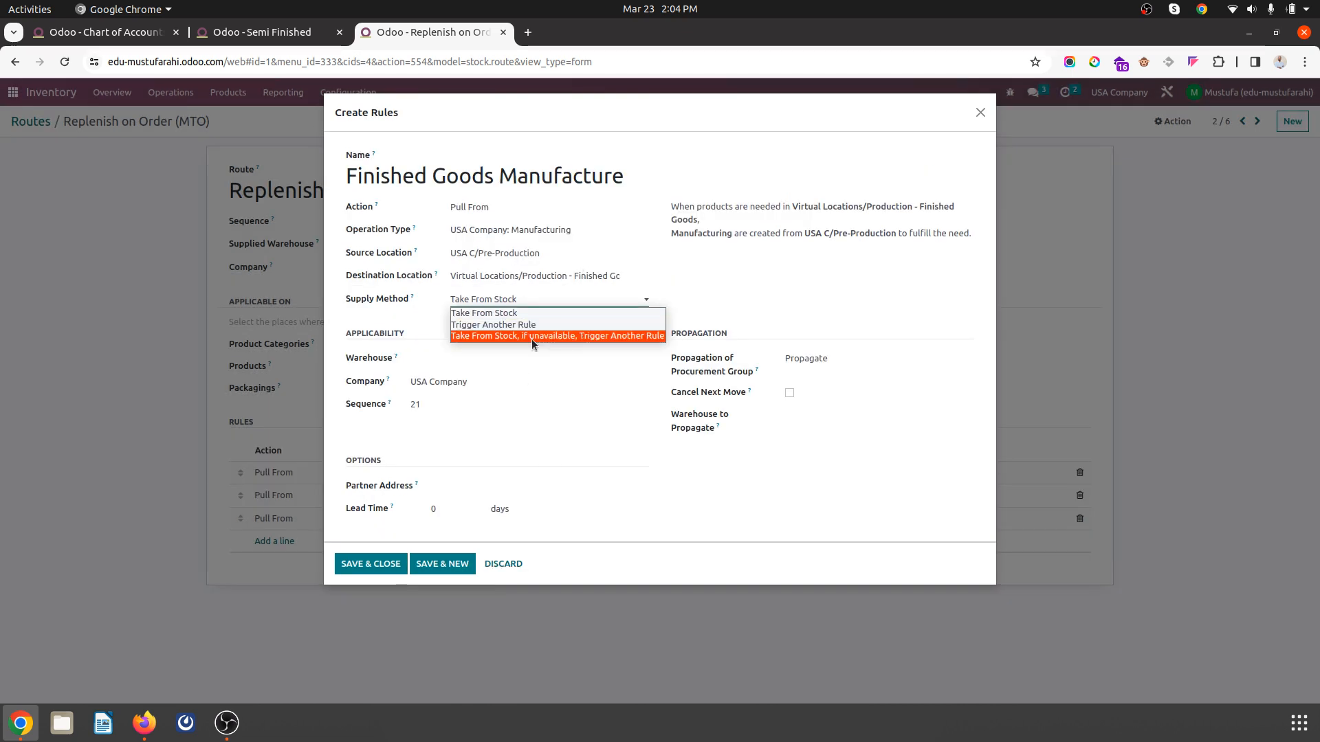
click(531, 339)
click(371, 564)
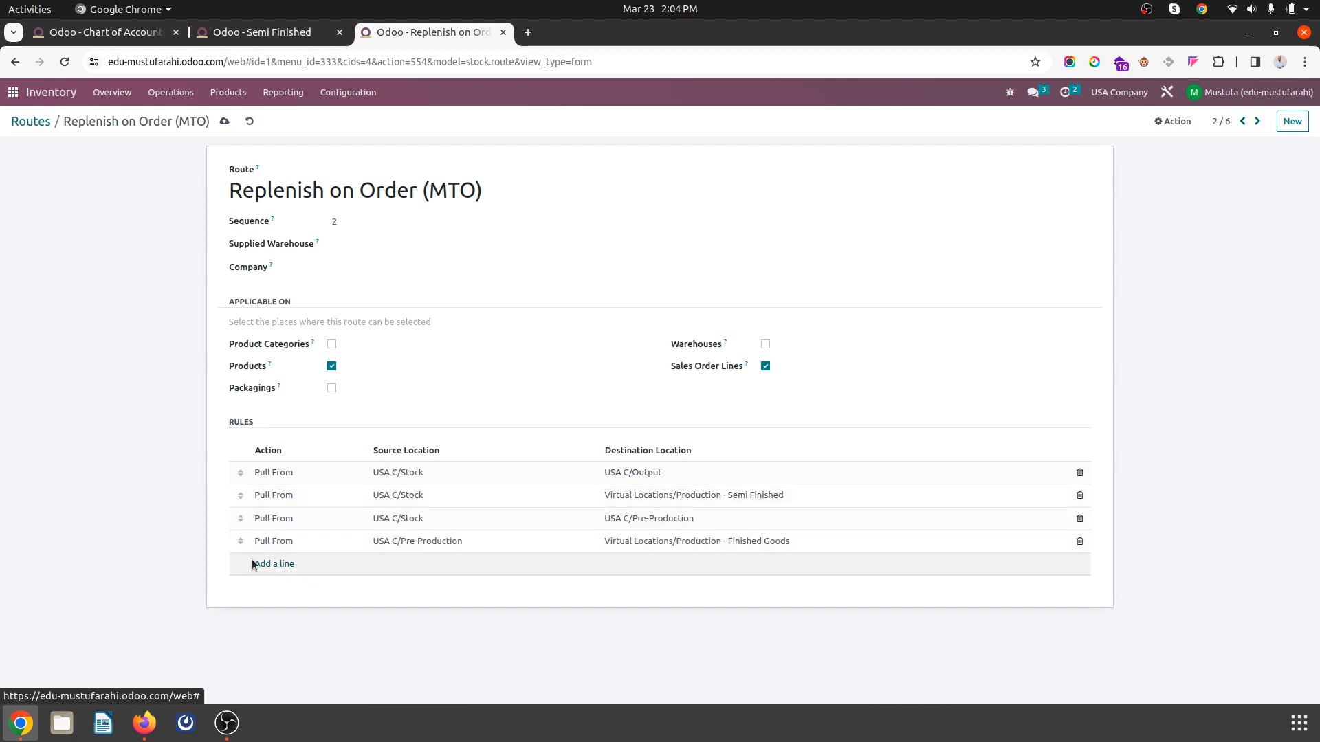
Step: Move the Finished Goods rule directly below the Semi Finished rule, save the MTO route and return to the routes list
mouse_move(241, 541)
mouse_down()
mouse_move(237, 486)
mouse_move(236, 524)
mouse_up()
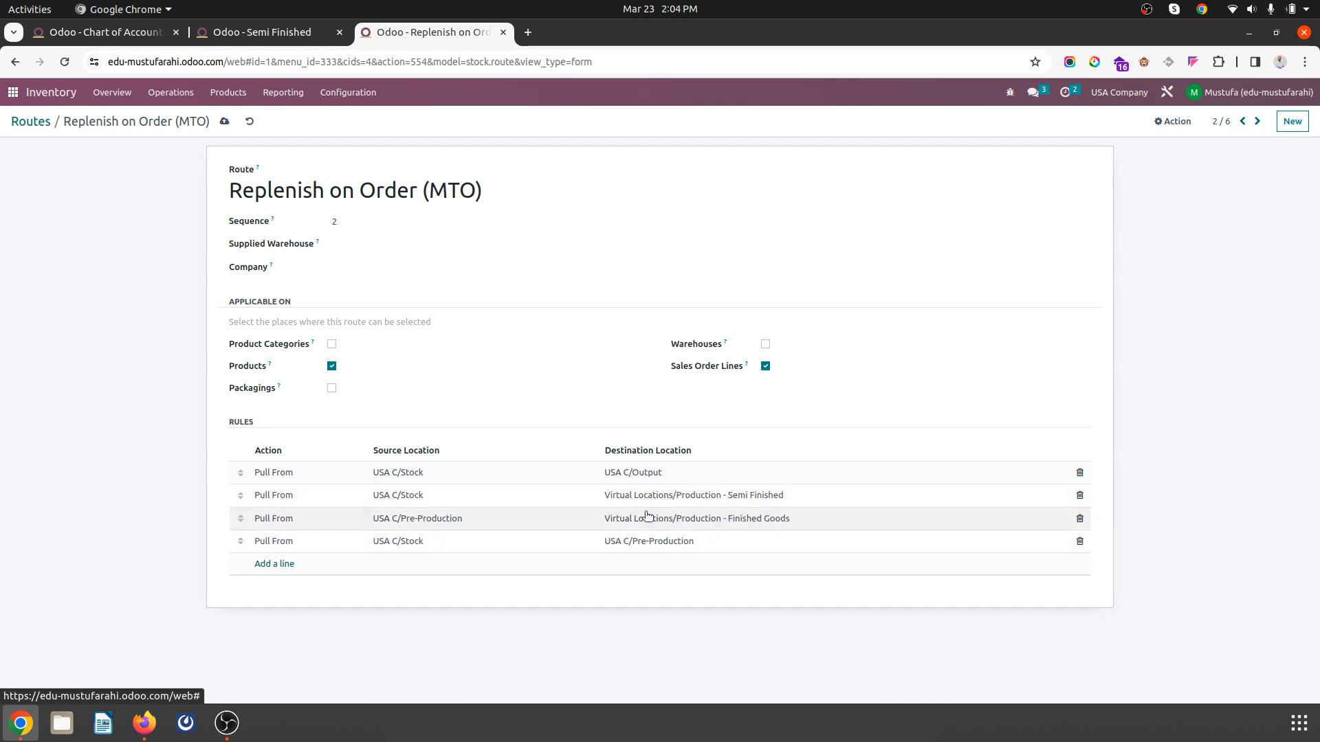
click(225, 122)
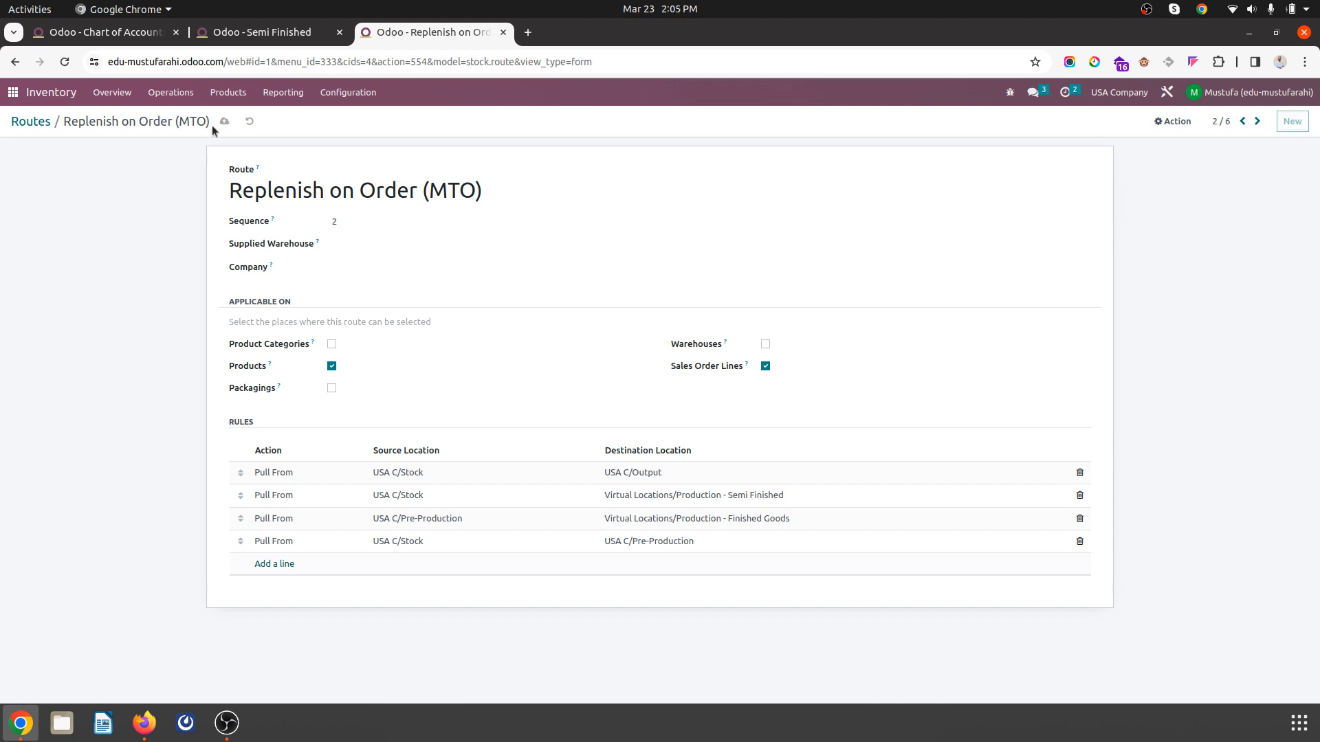
click(46, 124)
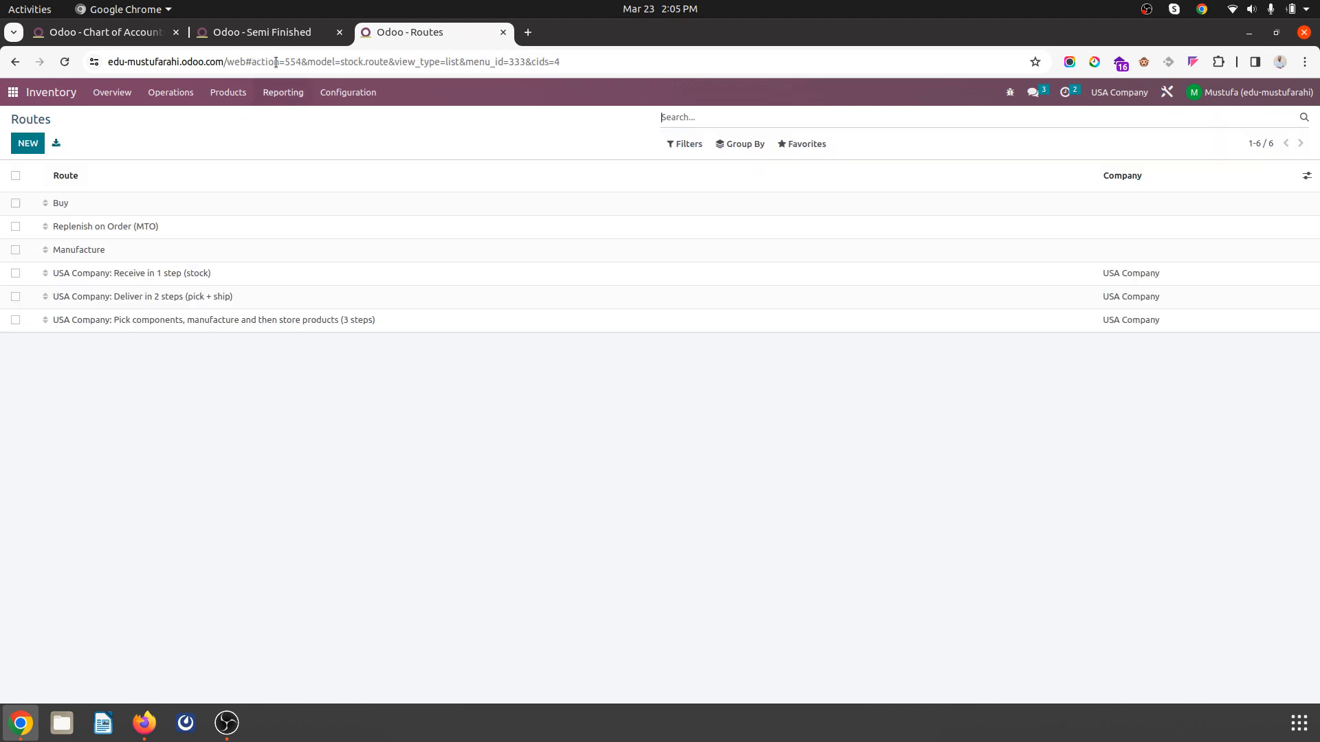
Step: Search the products for r1 and r2 and open the R1 product
click(295, 38)
click(158, 36)
click(297, 42)
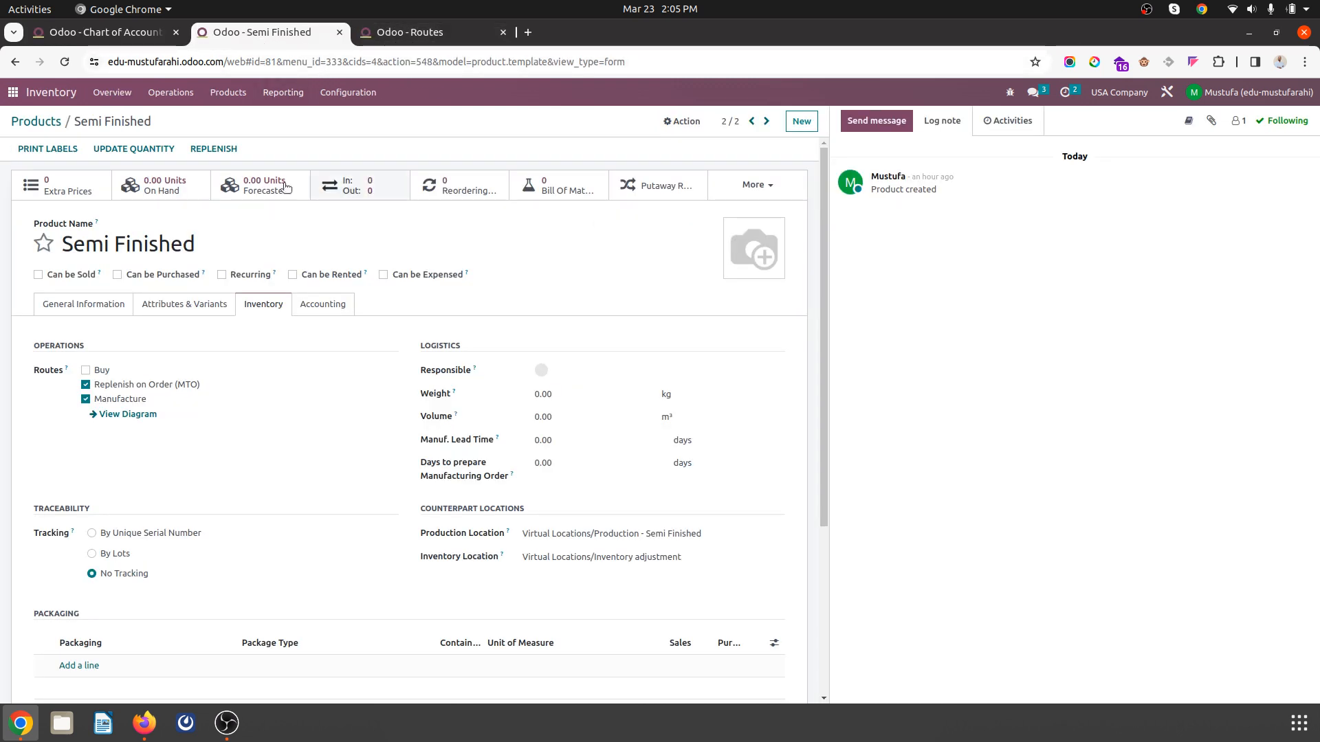
click(225, 93)
click(234, 118)
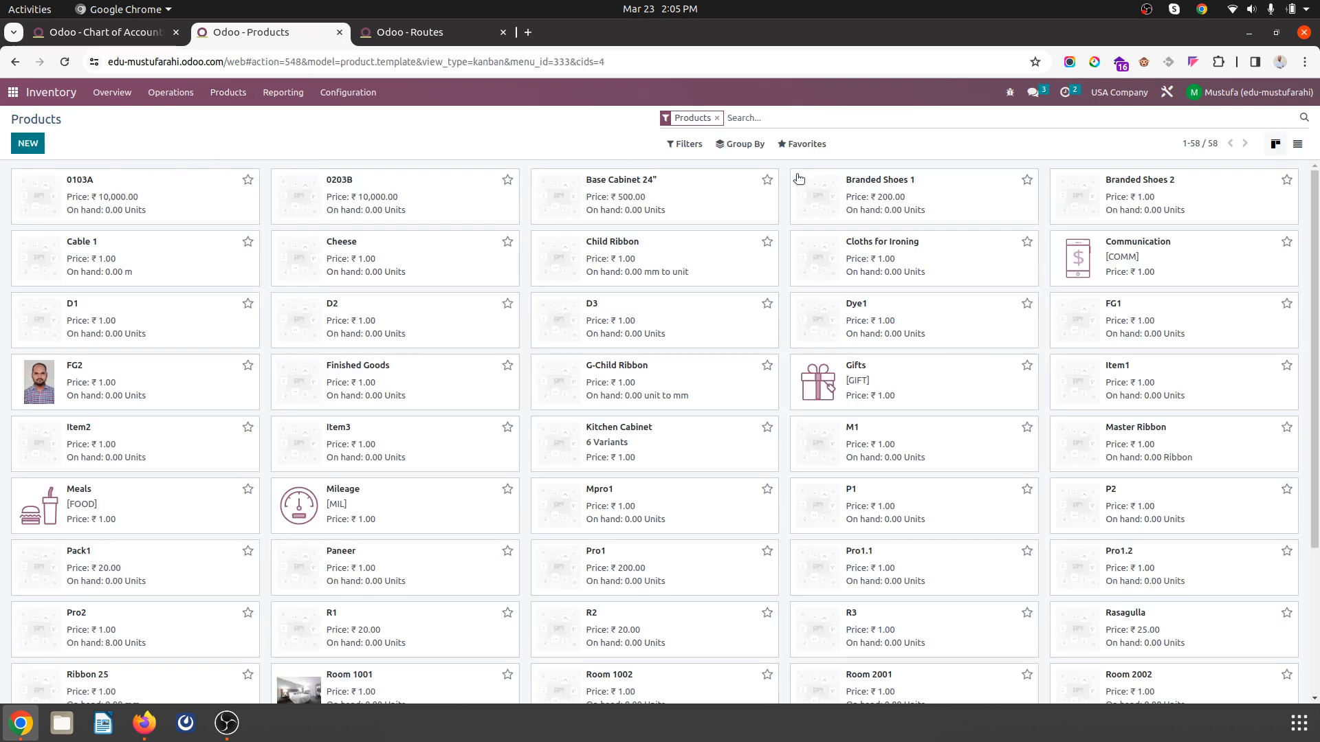
text(r1)
key(Return)
text(r2)
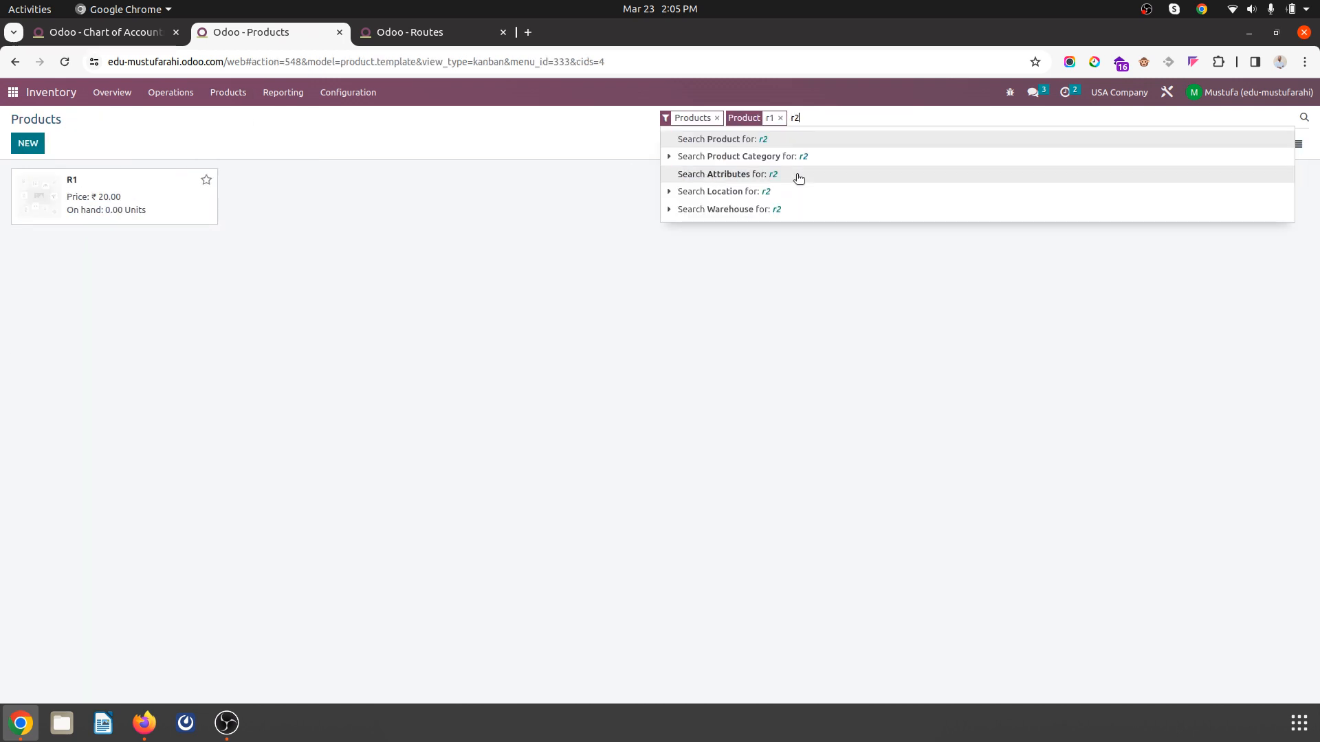
key(Return)
click(172, 217)
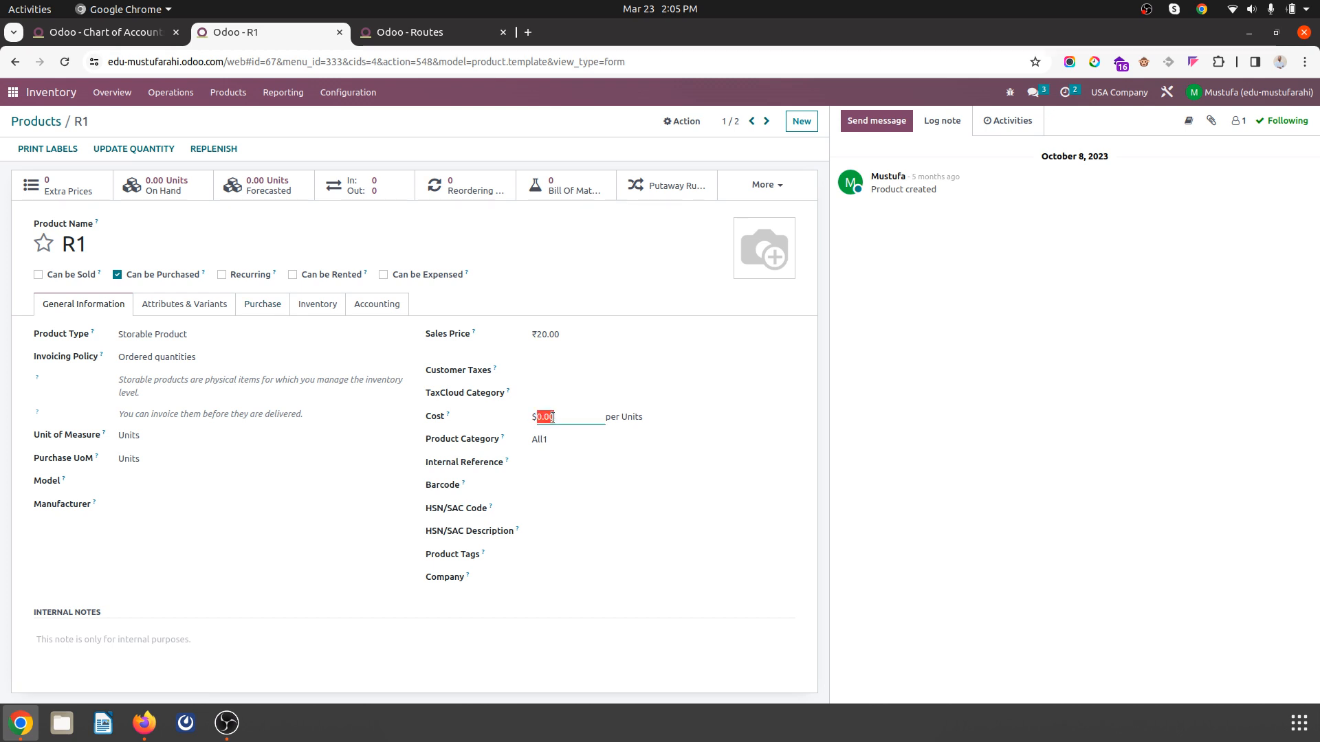
Step: Set the R1 product's cost to $10.00 and its product category to Production Goods, and save the product
click(101, 123)
click(597, 439)
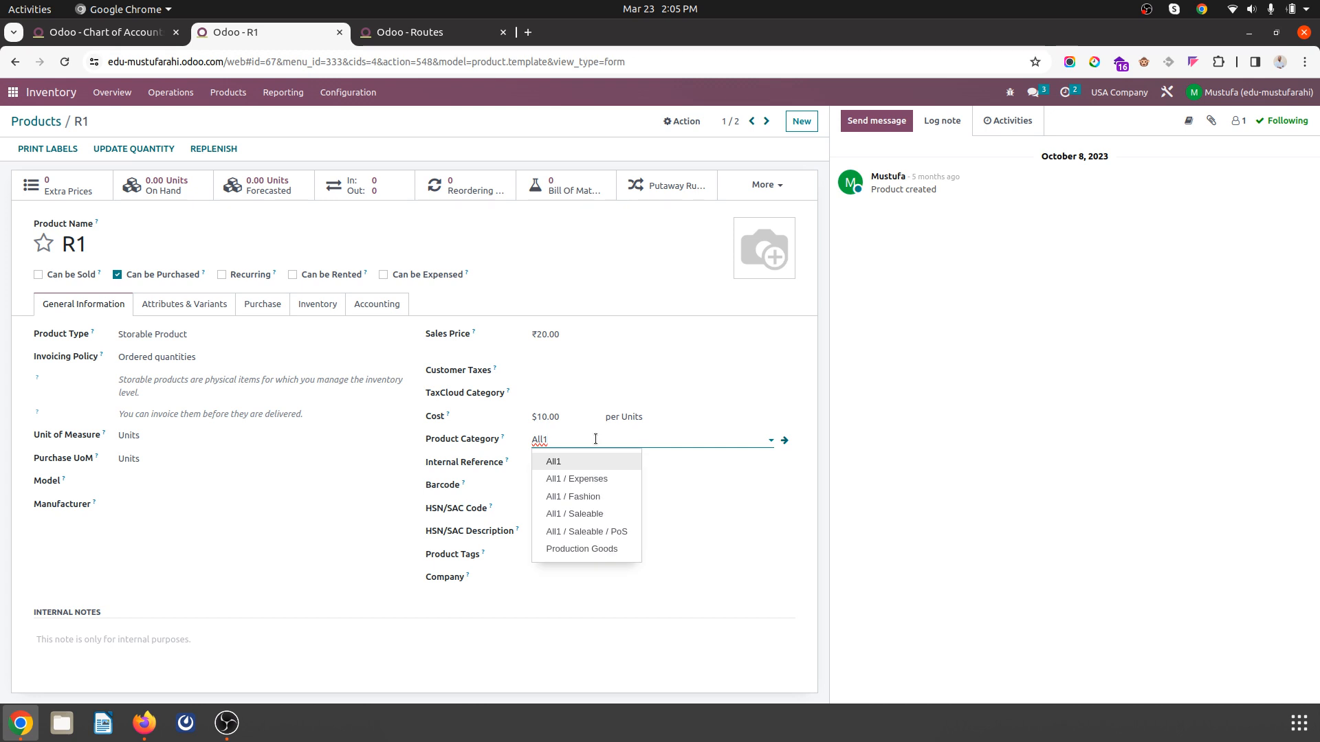
click(586, 548)
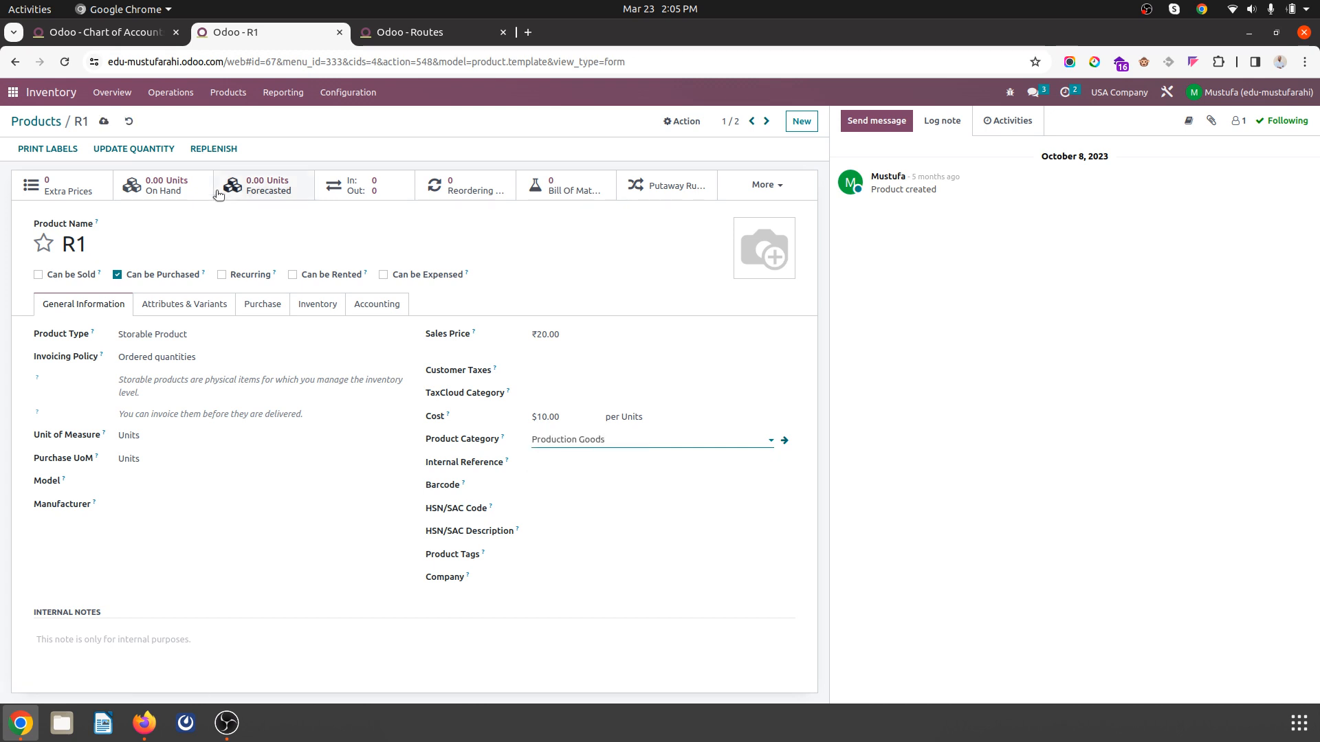
click(102, 122)
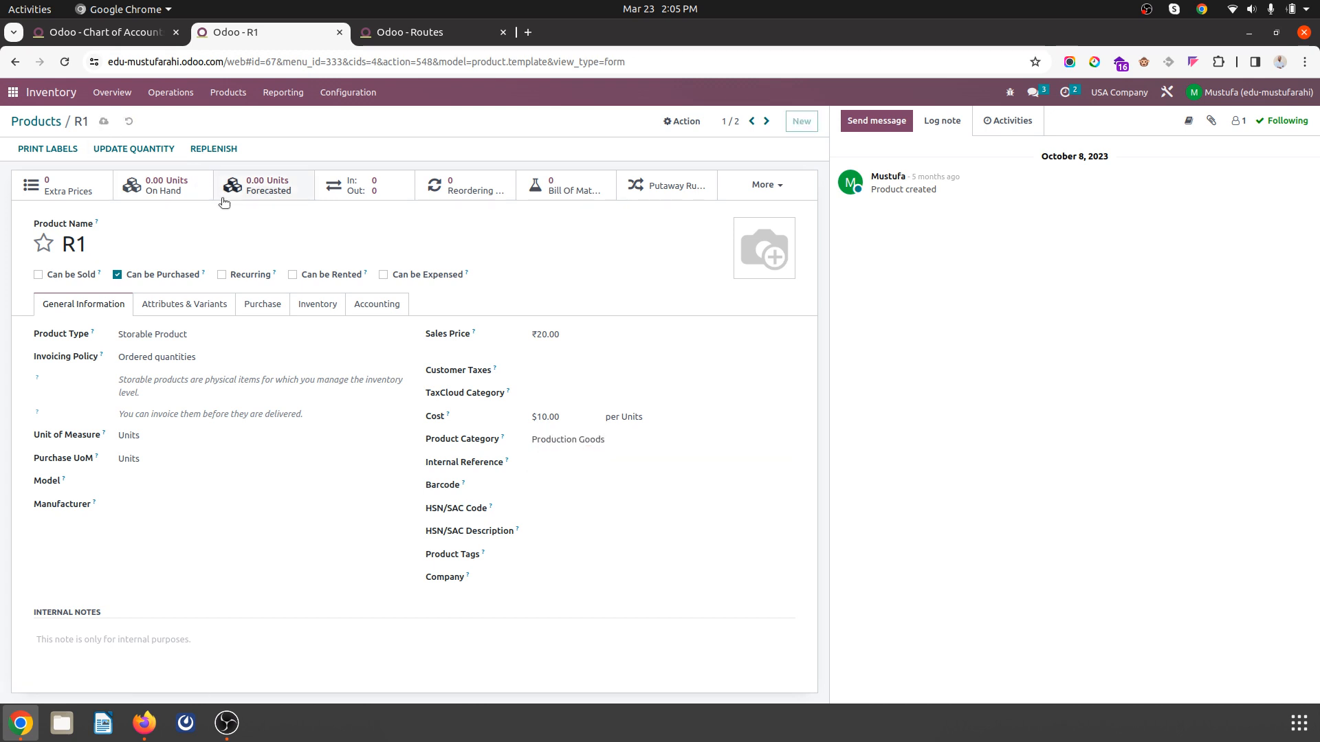
Step: Set the R2 product's cost to $10.00 and its product category to Production Goods, and save the product
click(765, 122)
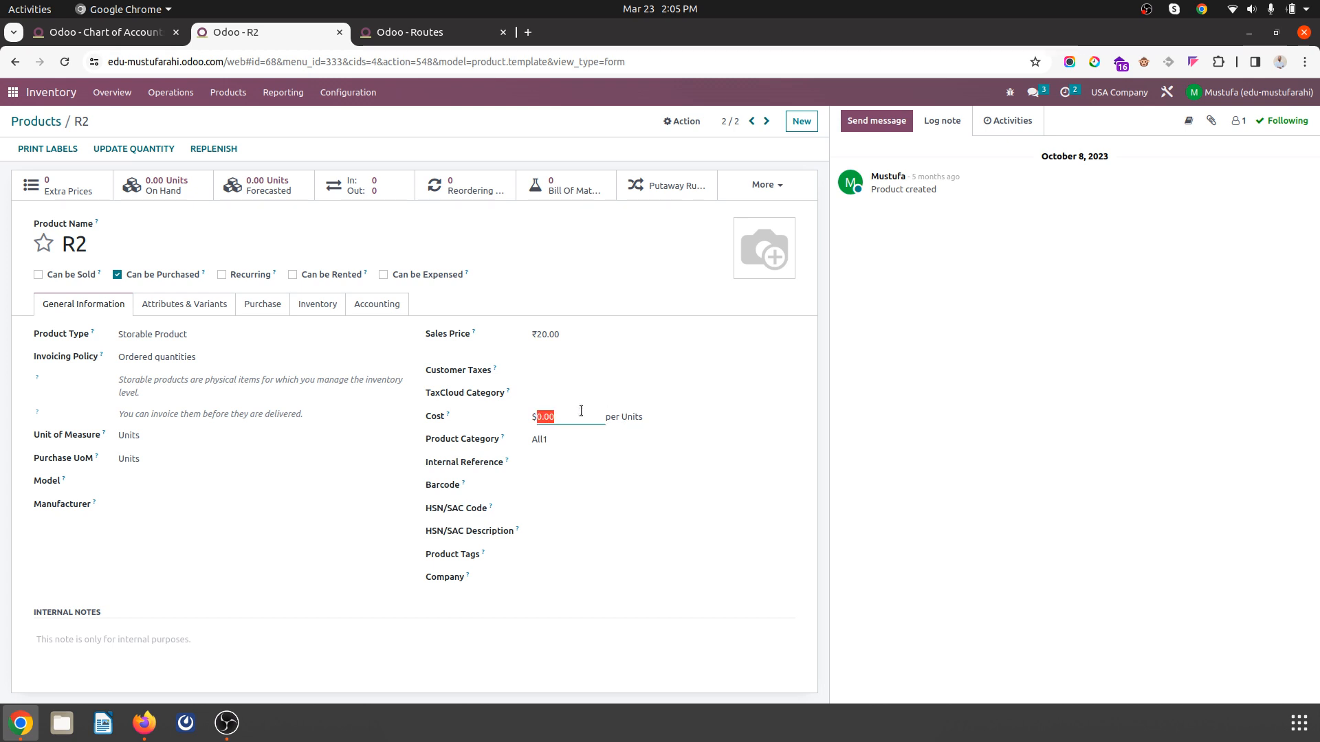
text(10)
click(537, 446)
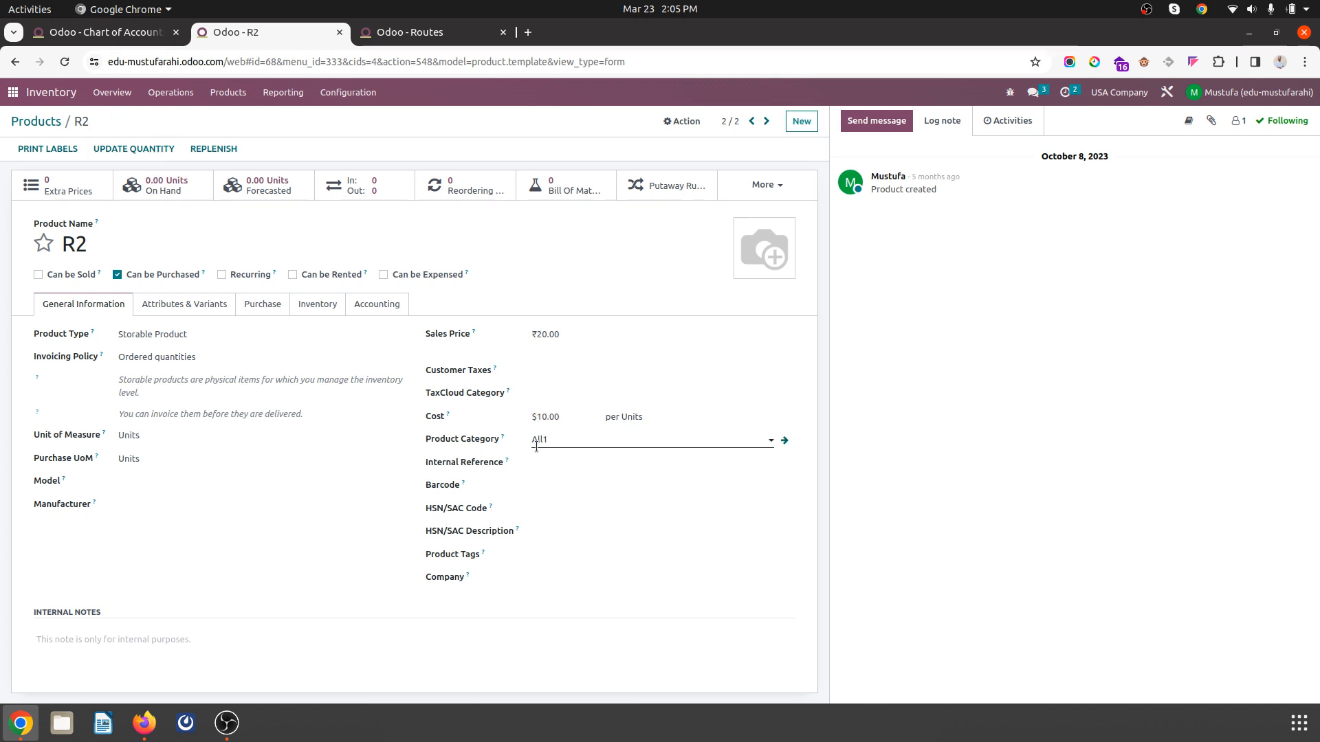
click(576, 437)
click(579, 549)
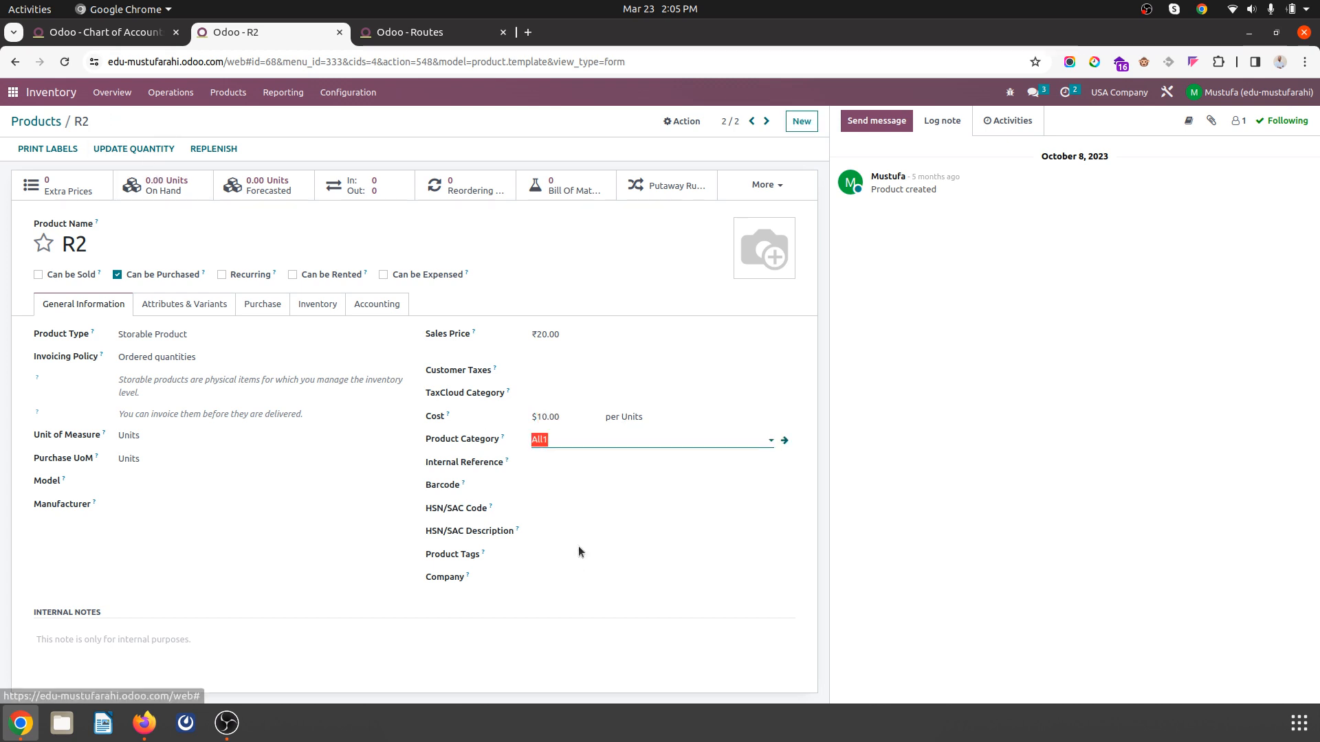
click(99, 122)
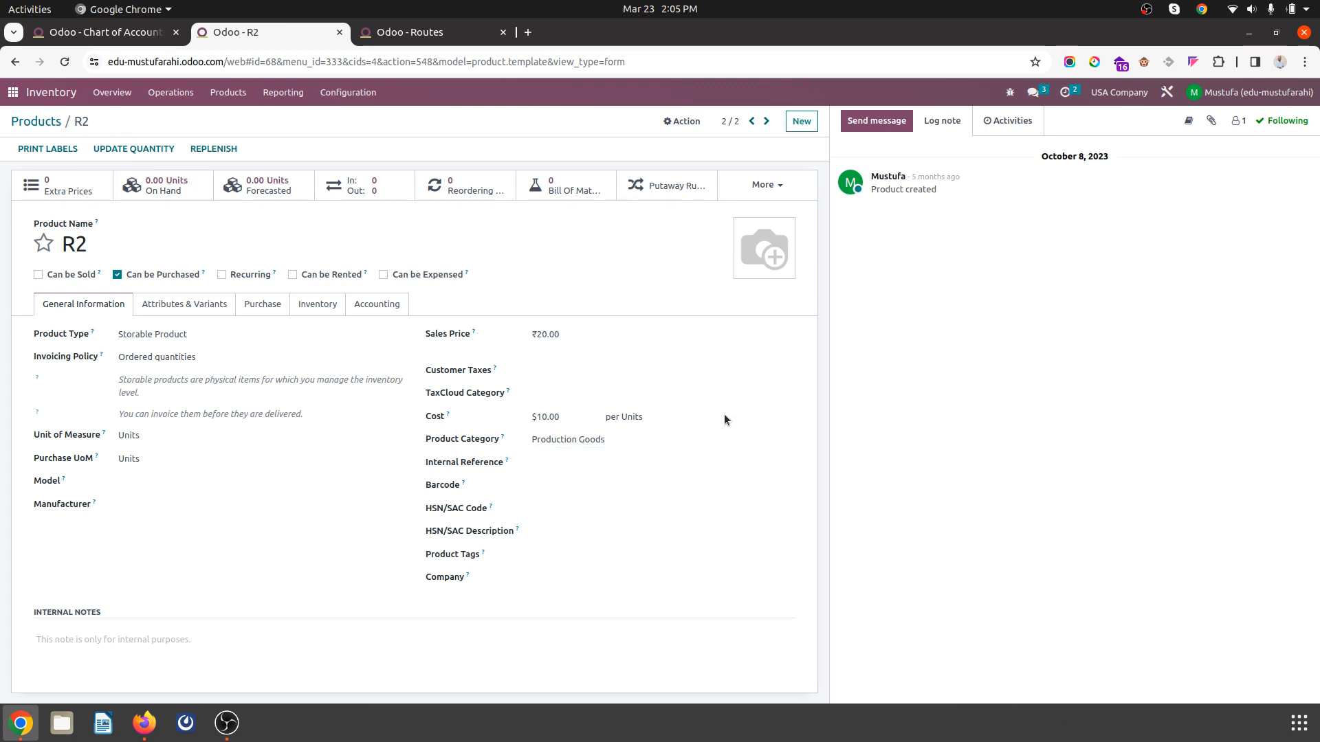
Step: Switch the R2 product's category to All1, view that category's record and return to the R2 product
click(627, 441)
key(BackSpace)
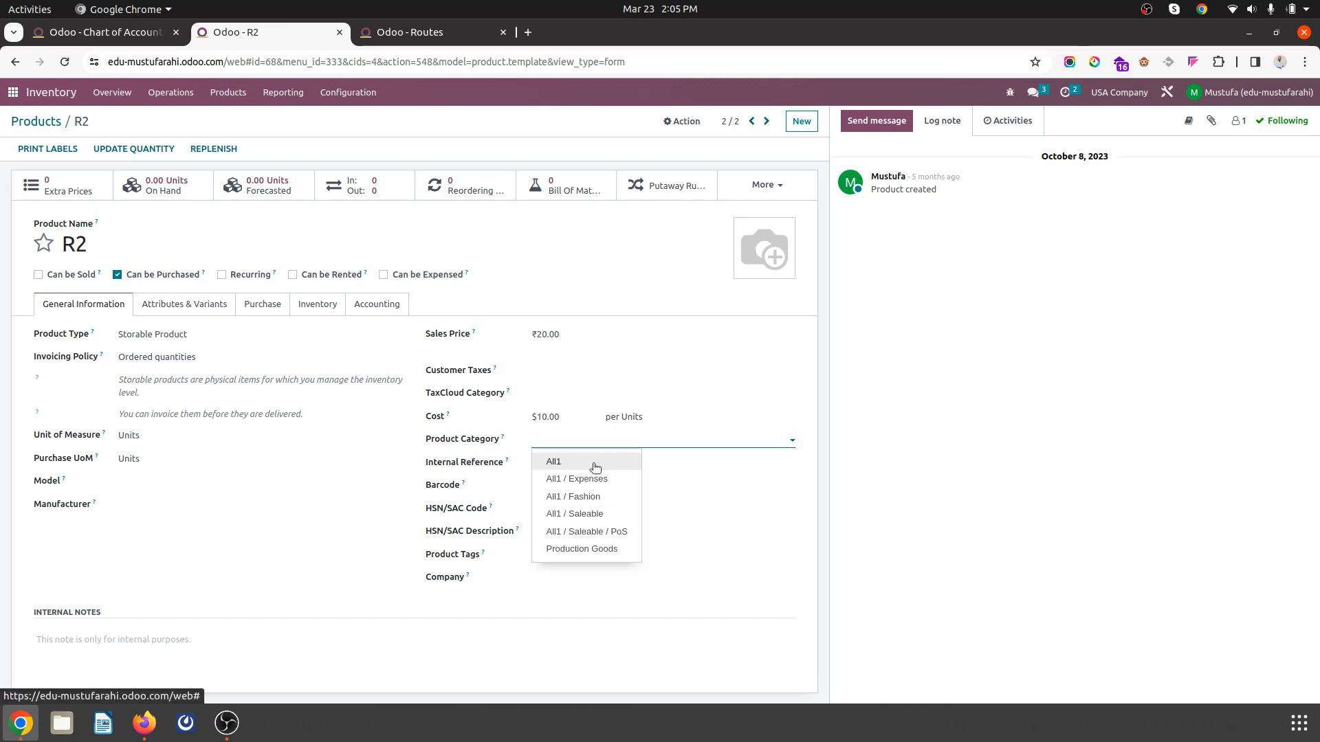
click(596, 462)
click(783, 441)
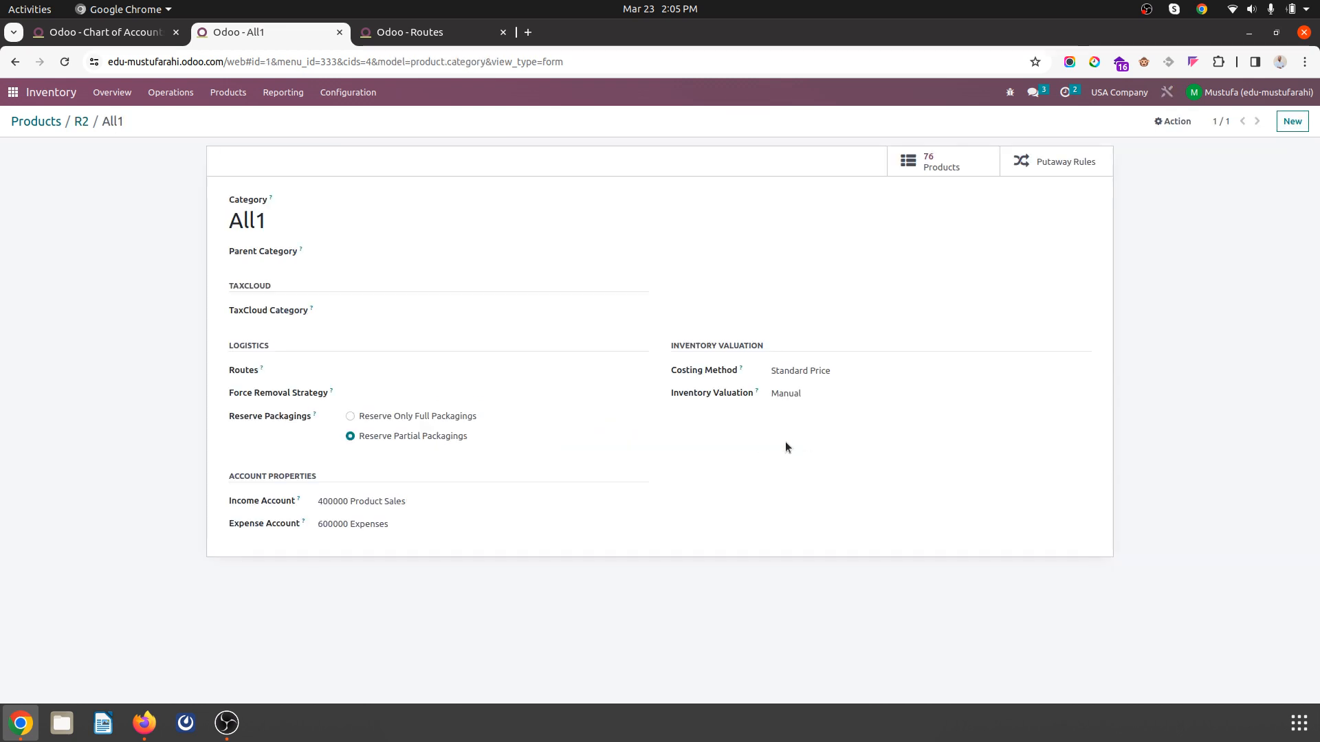
click(81, 121)
Step: Set the R2 product's category back to Production Goods
click(598, 440)
key(BackSpace)
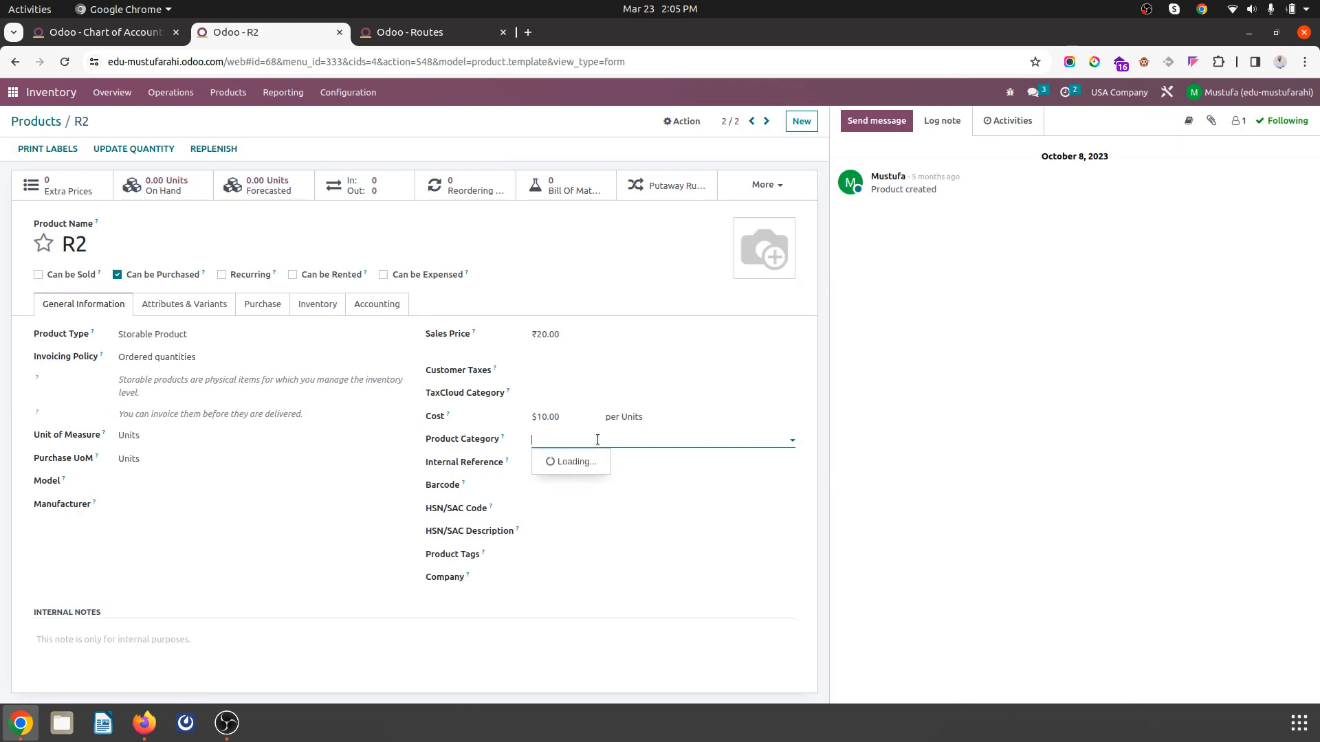
click(612, 550)
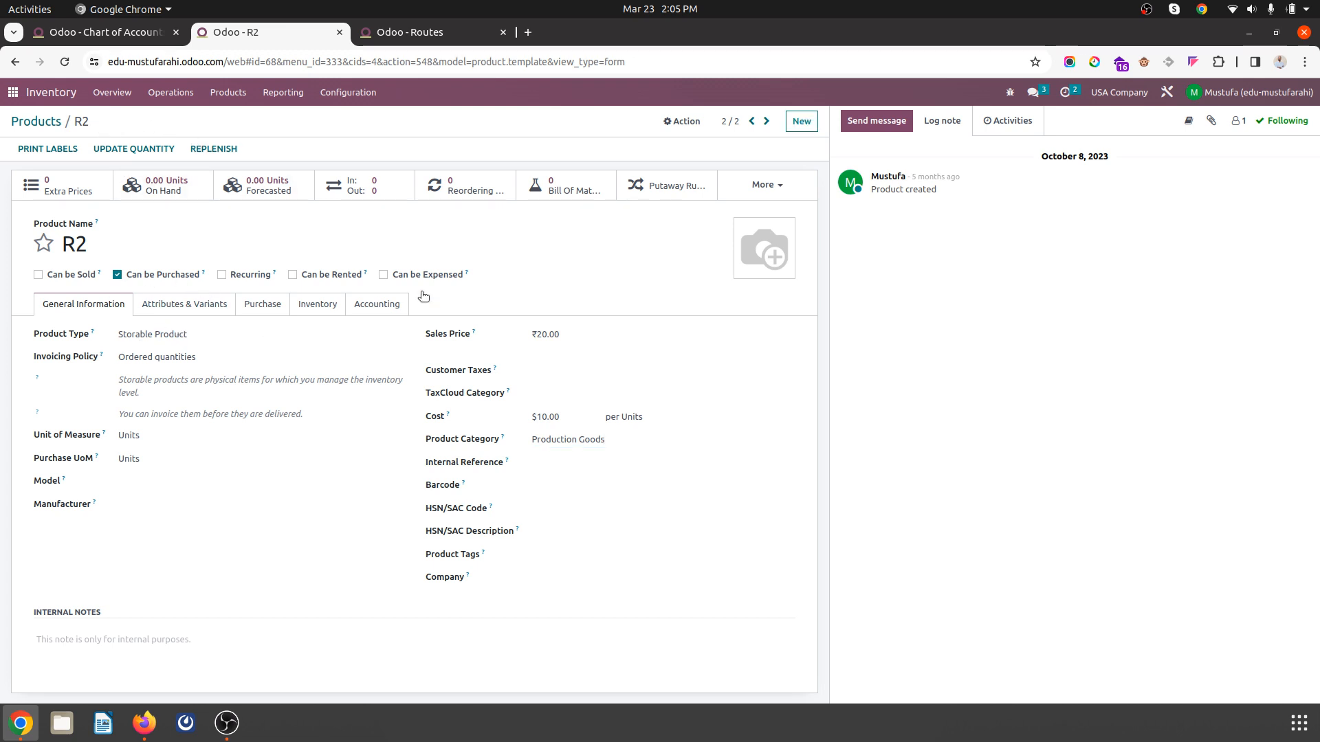
Step: Add a stock line for R1 in USA C/Stock with a counted quantity of 100, apply it and return to the products list
click(39, 120)
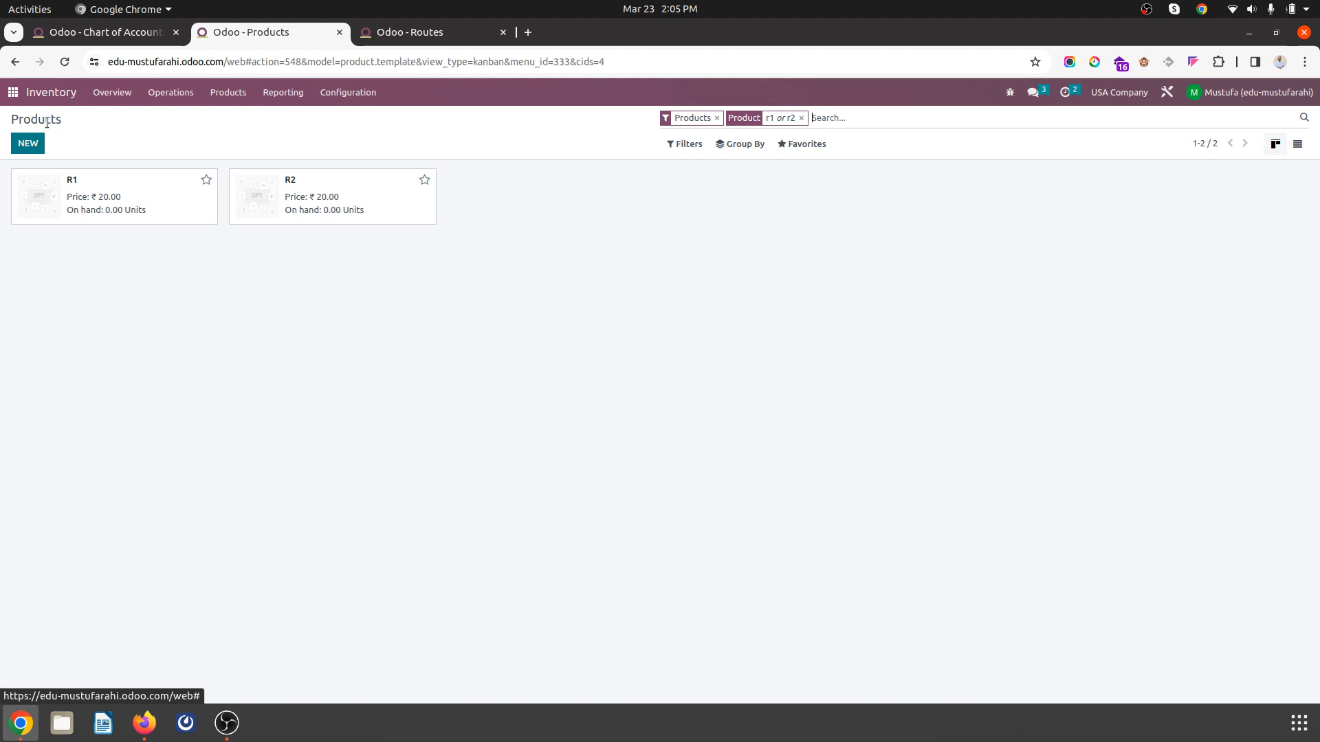
click(161, 197)
click(127, 149)
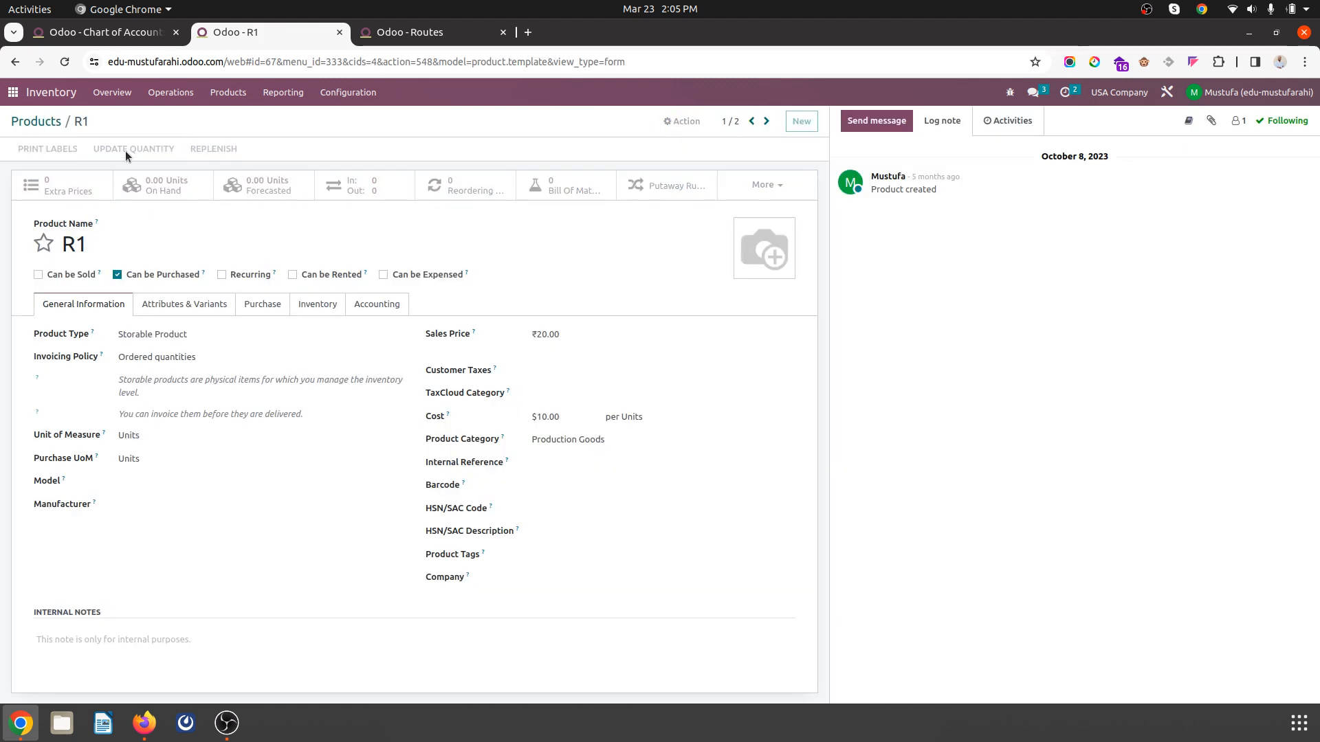
click(32, 151)
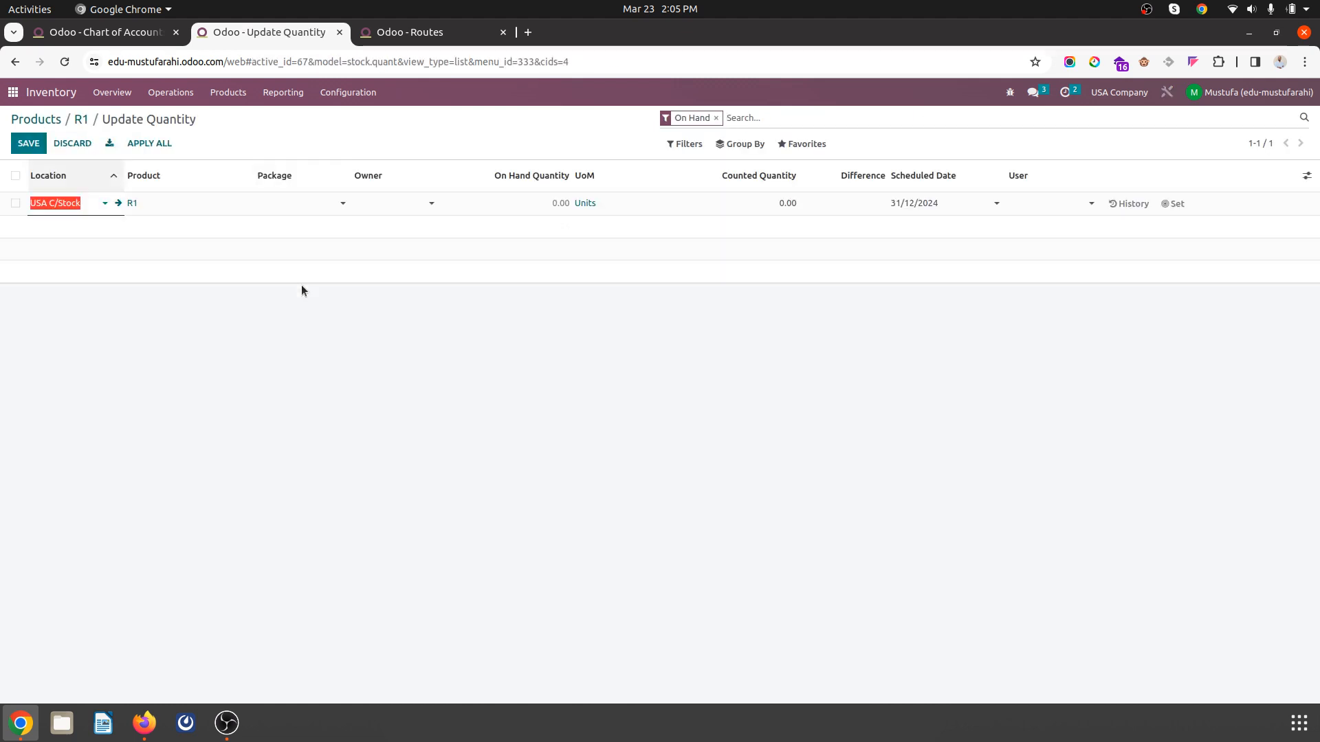
click(733, 203)
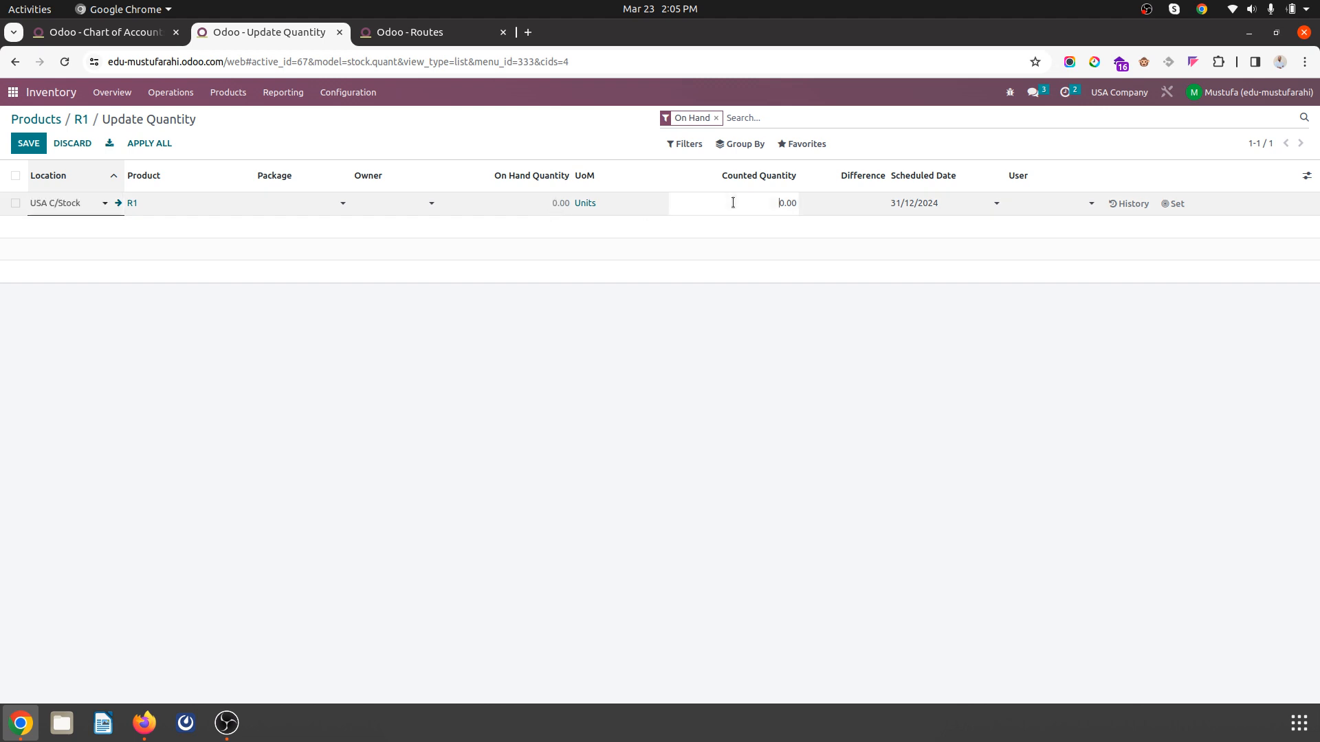
text(10)
click(1178, 203)
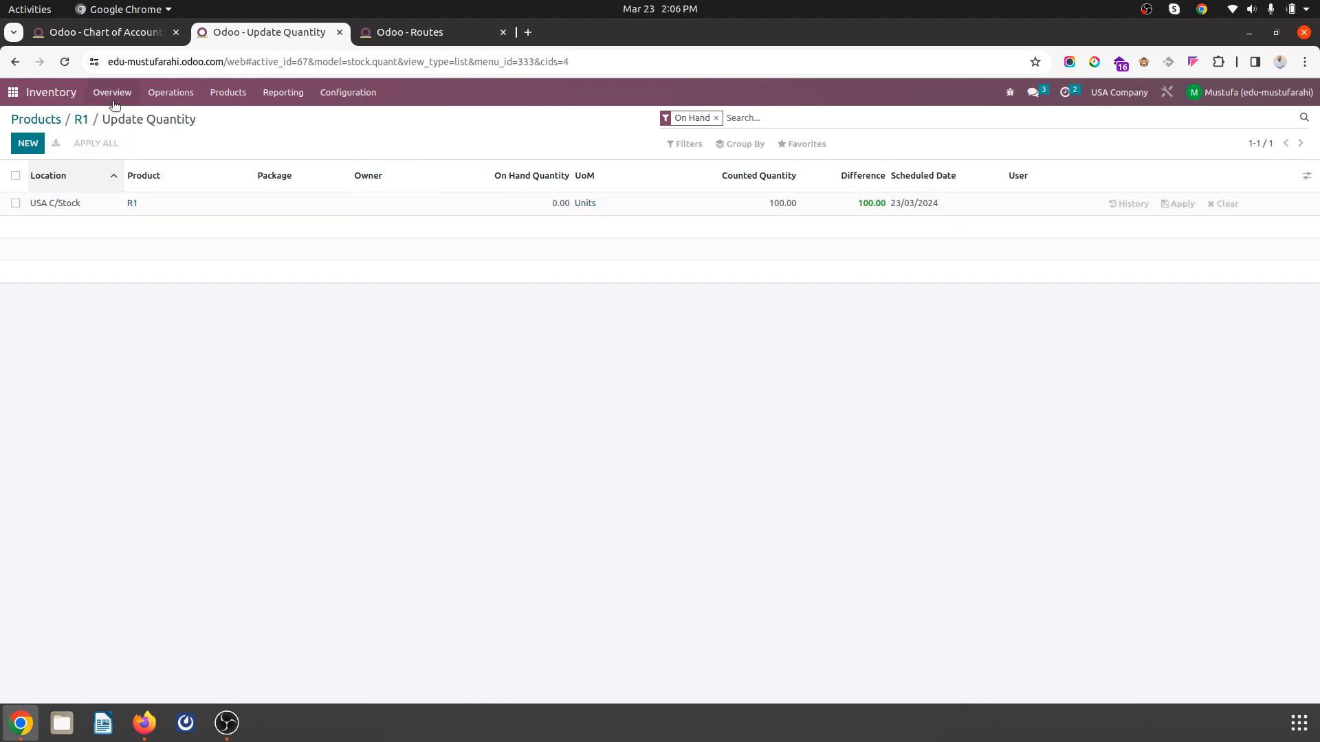
click(81, 119)
click(55, 122)
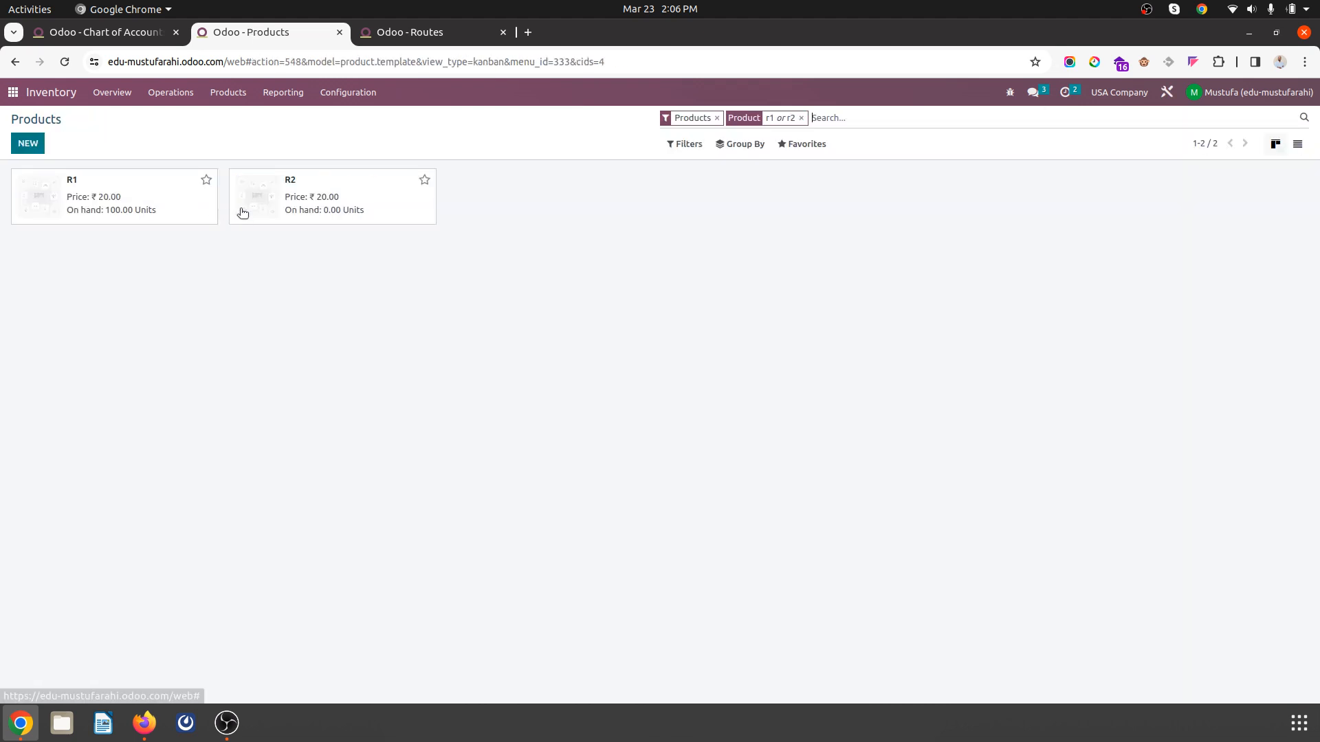
Step: Add a stock line for R2 in USA C/Stock with a counted quantity of 100, apply it and return to the products list
click(242, 208)
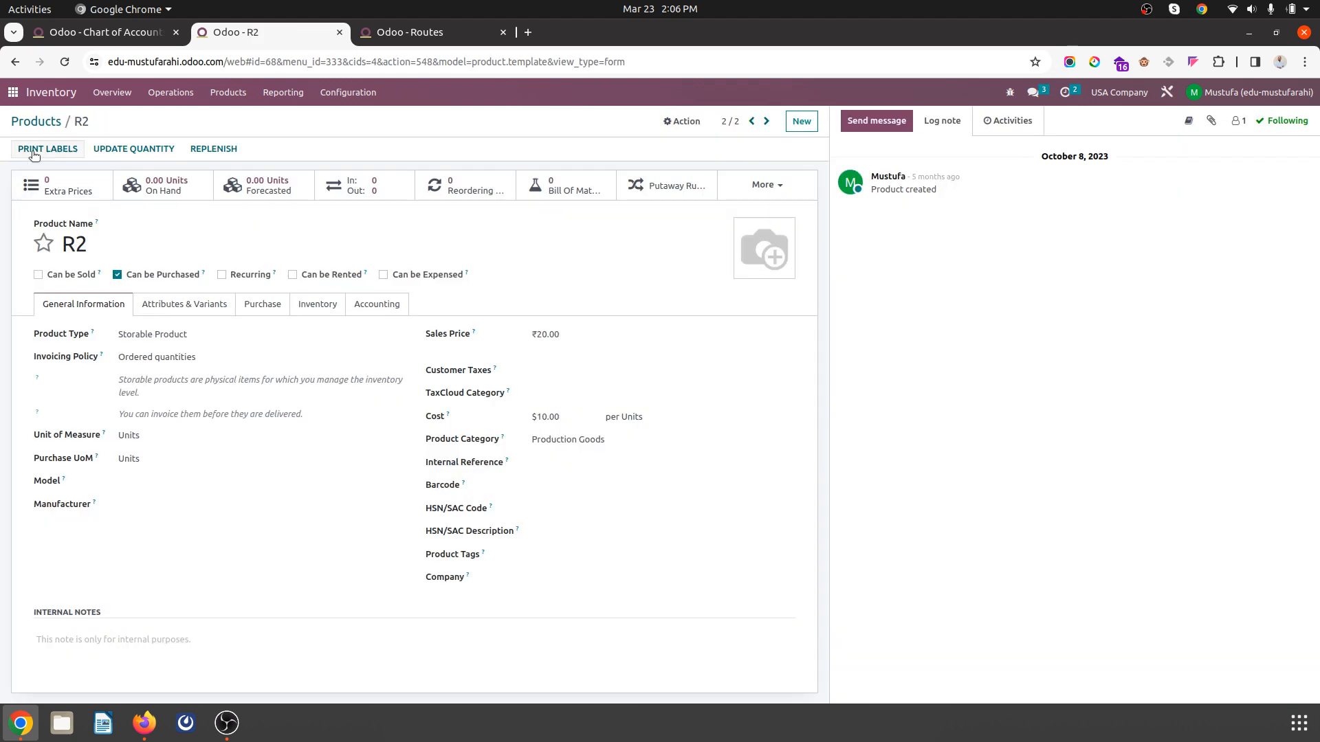
click(121, 148)
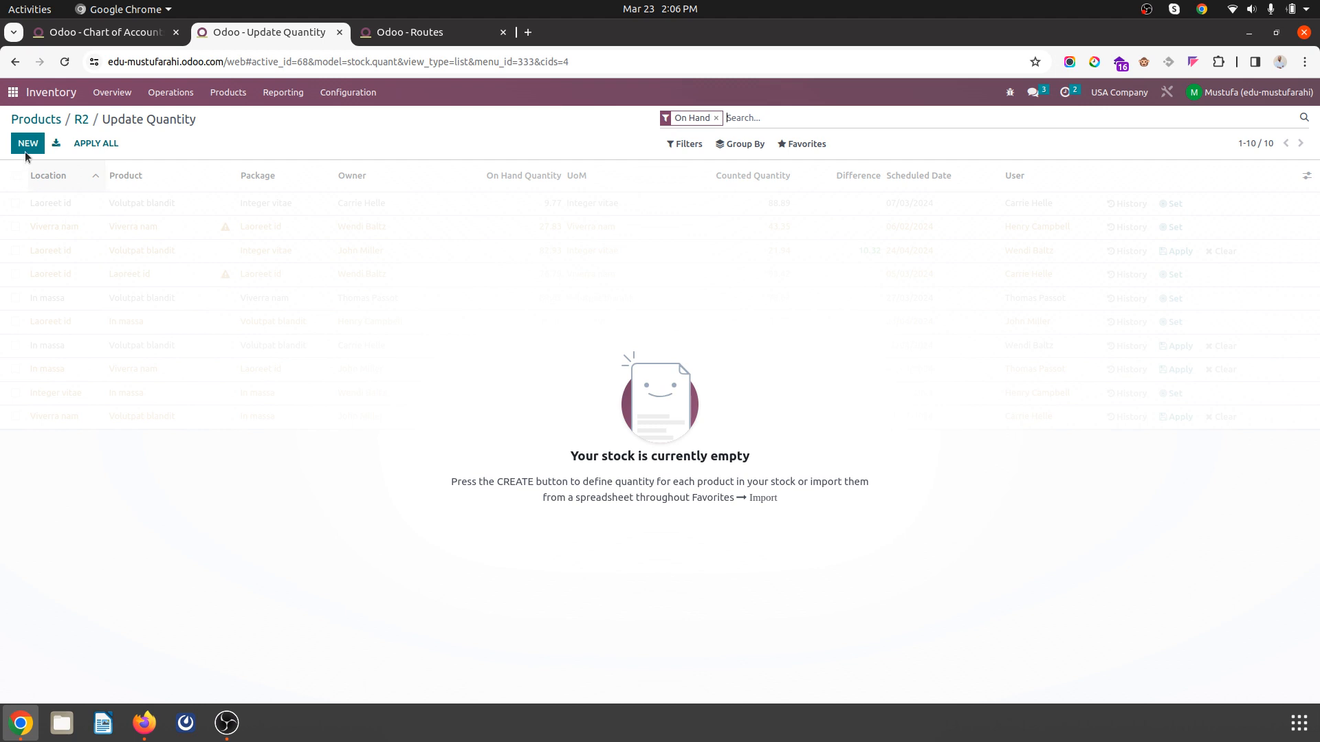
click(26, 147)
click(749, 207)
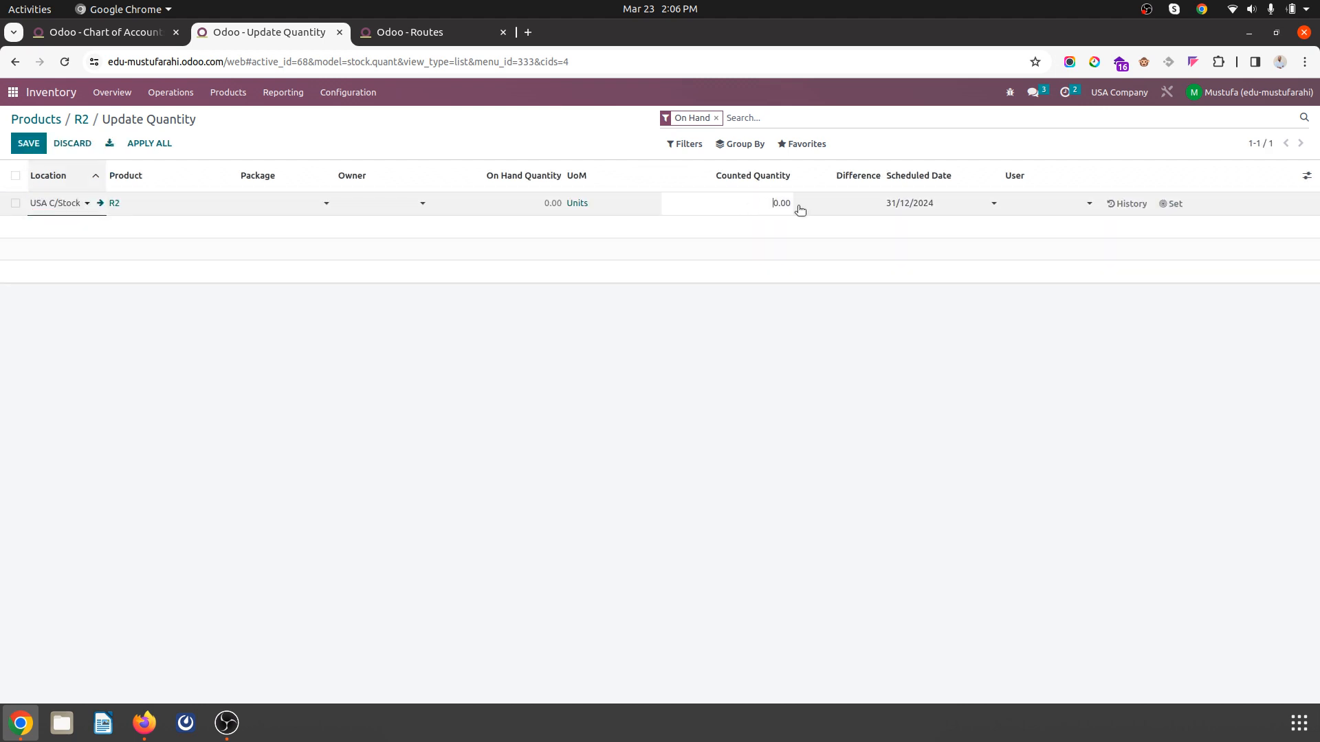
text(100)
click(1105, 339)
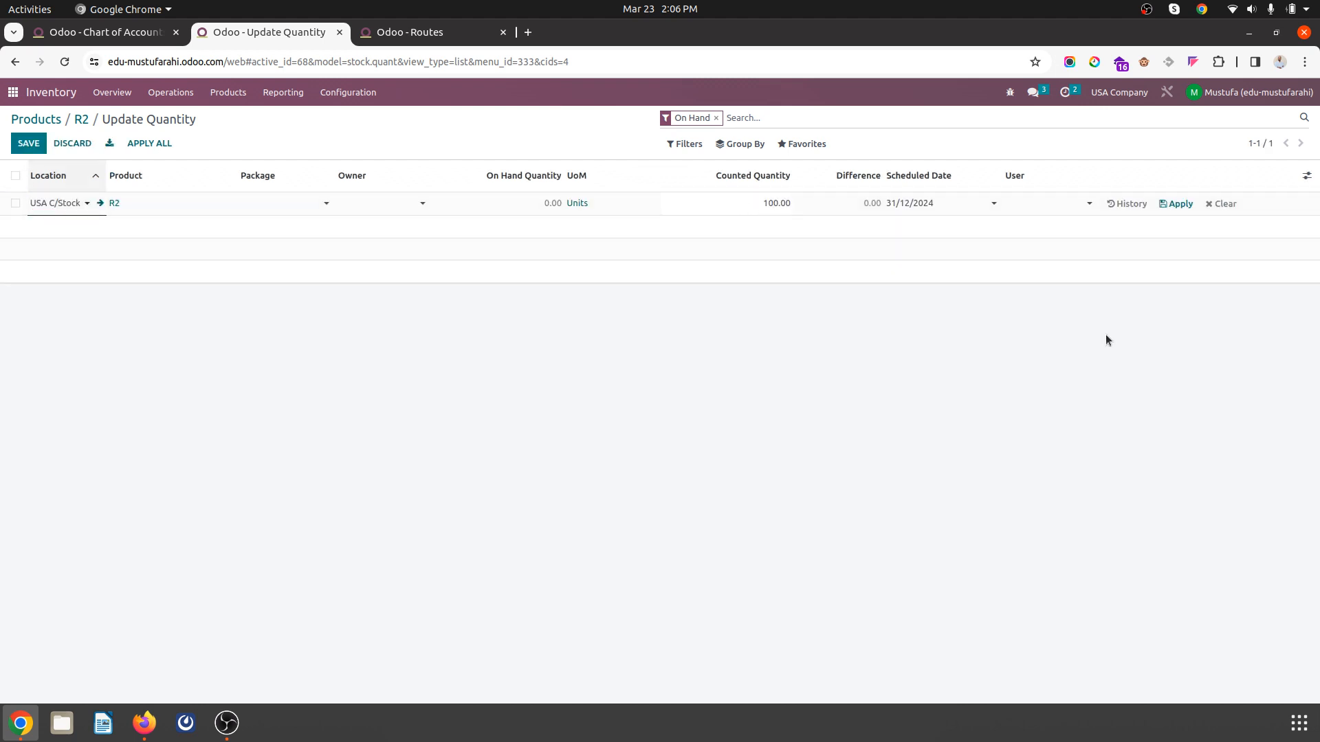
click(1188, 203)
click(1188, 203)
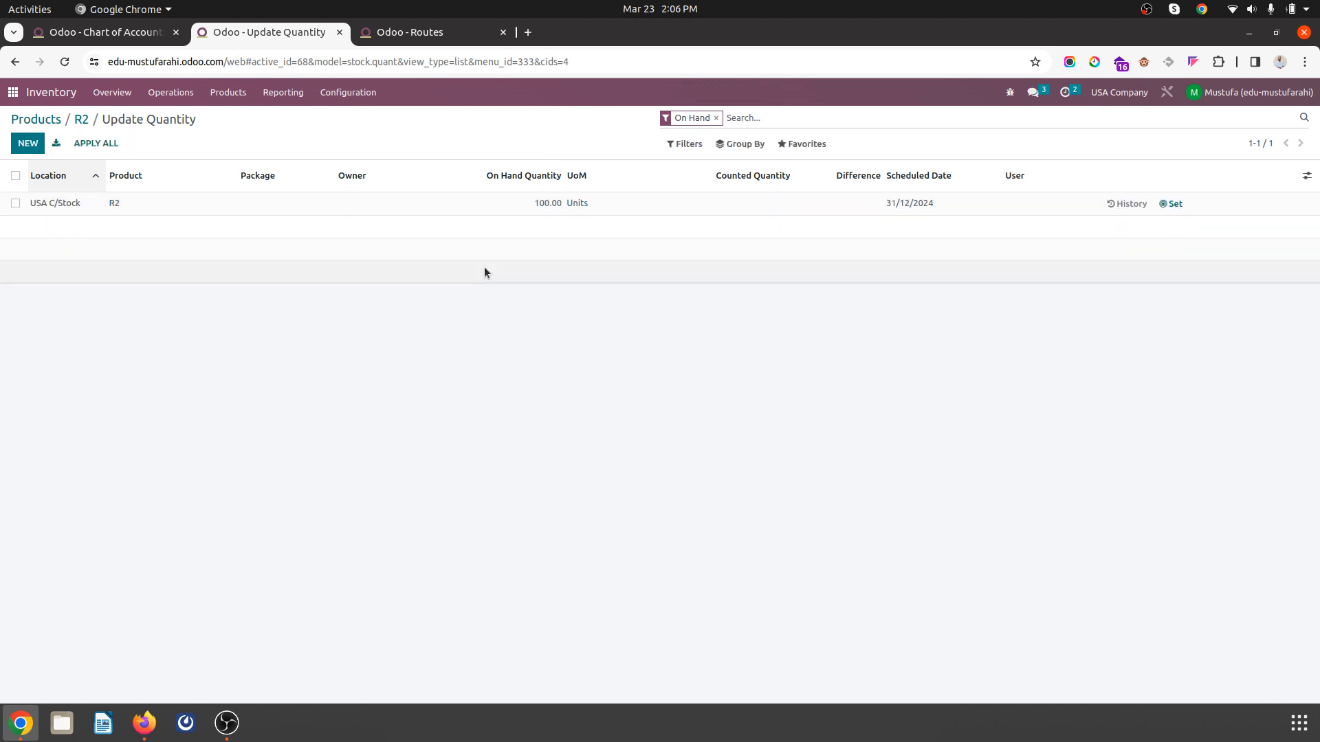
click(81, 119)
click(36, 119)
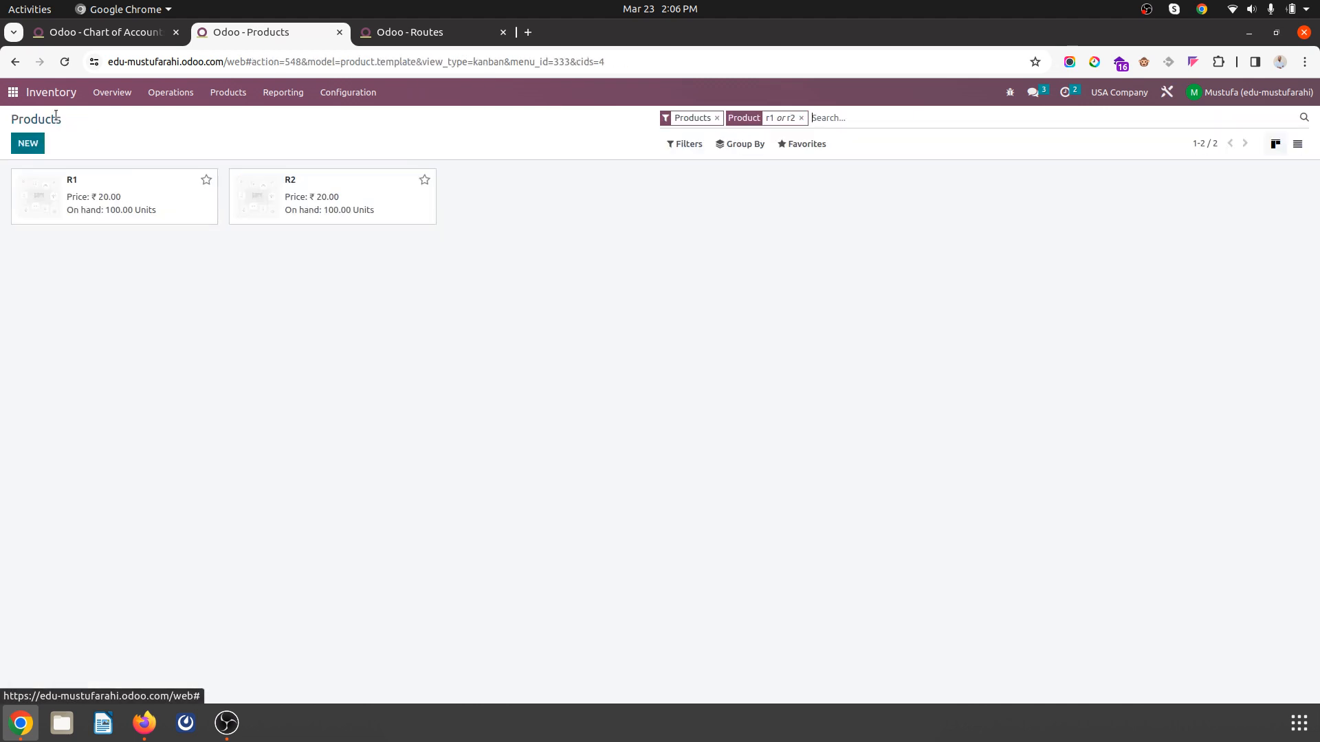
Step: Replace the product search with one for semi or fini
click(801, 117)
text(semi)
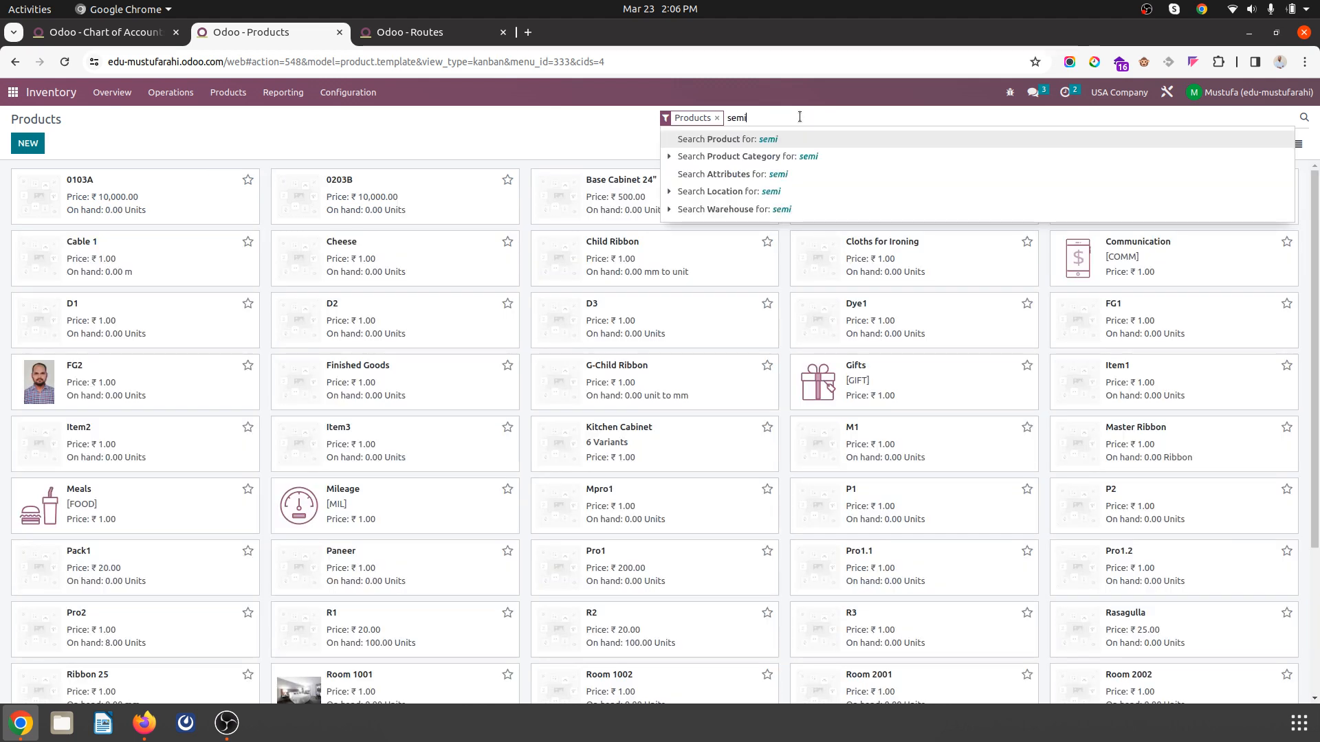
key(Return)
text(fini)
key(Return)
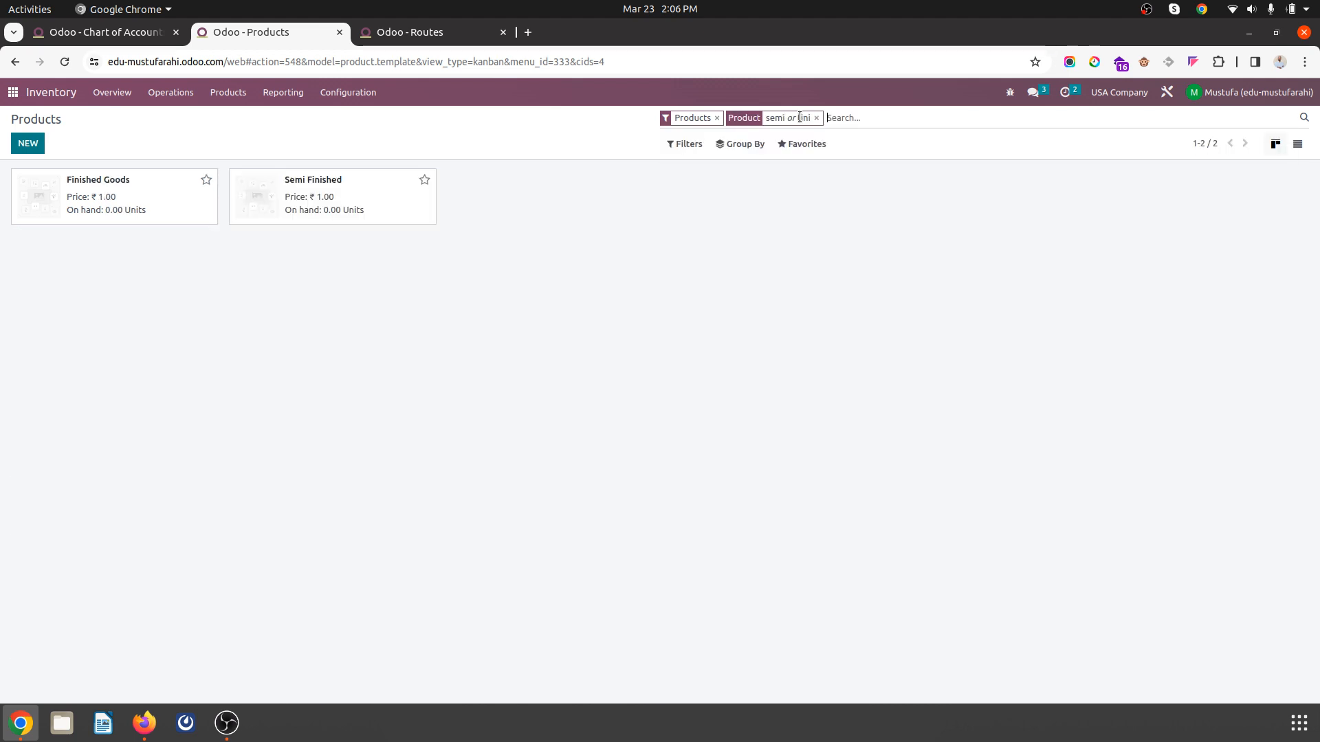
Step: Create a new bill of materials for the Finished Goods product and add Semi Finished as its first component
click(96, 199)
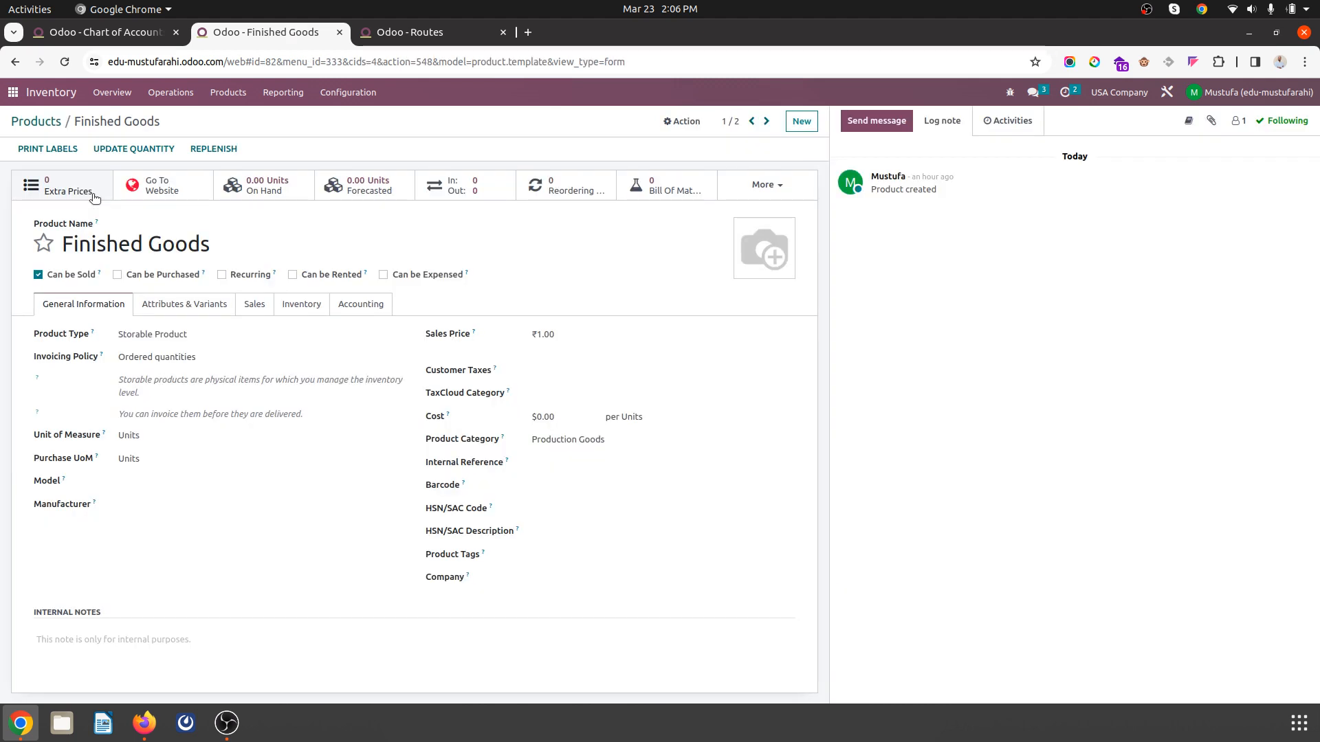
click(662, 187)
click(31, 144)
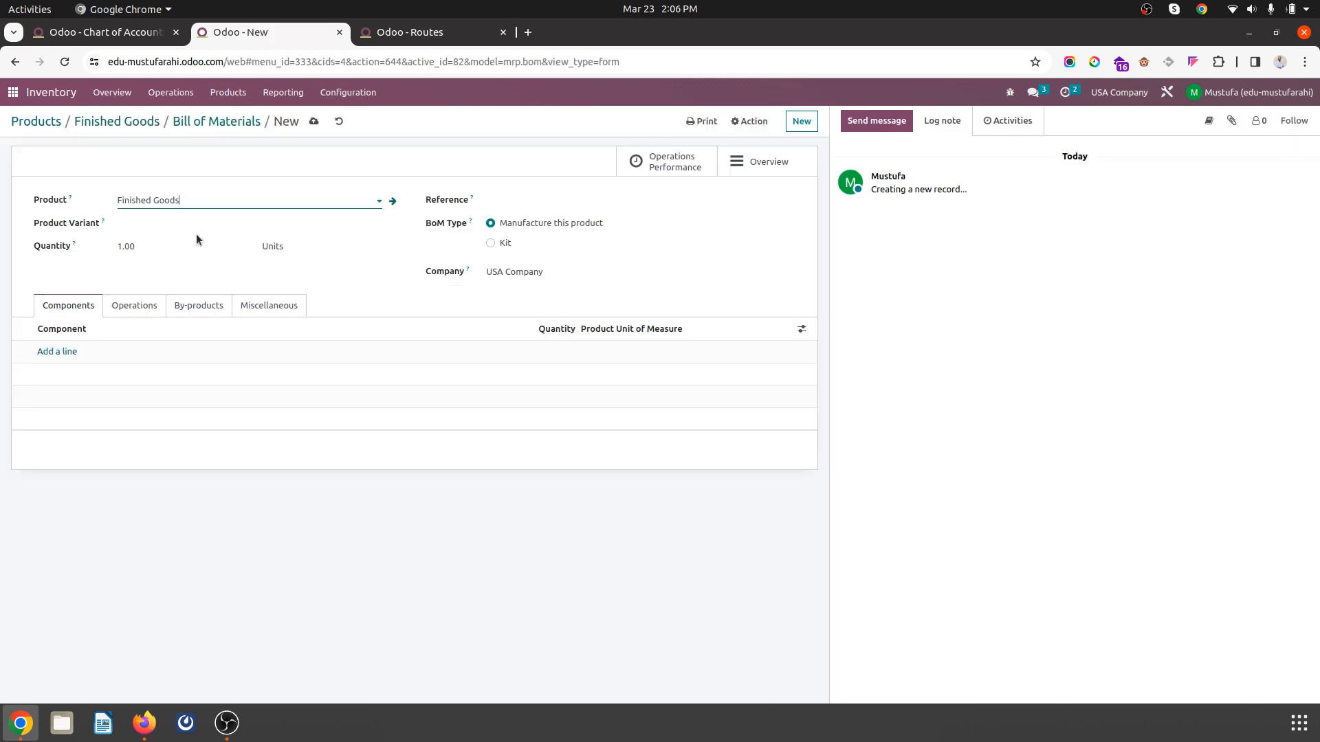
click(65, 352)
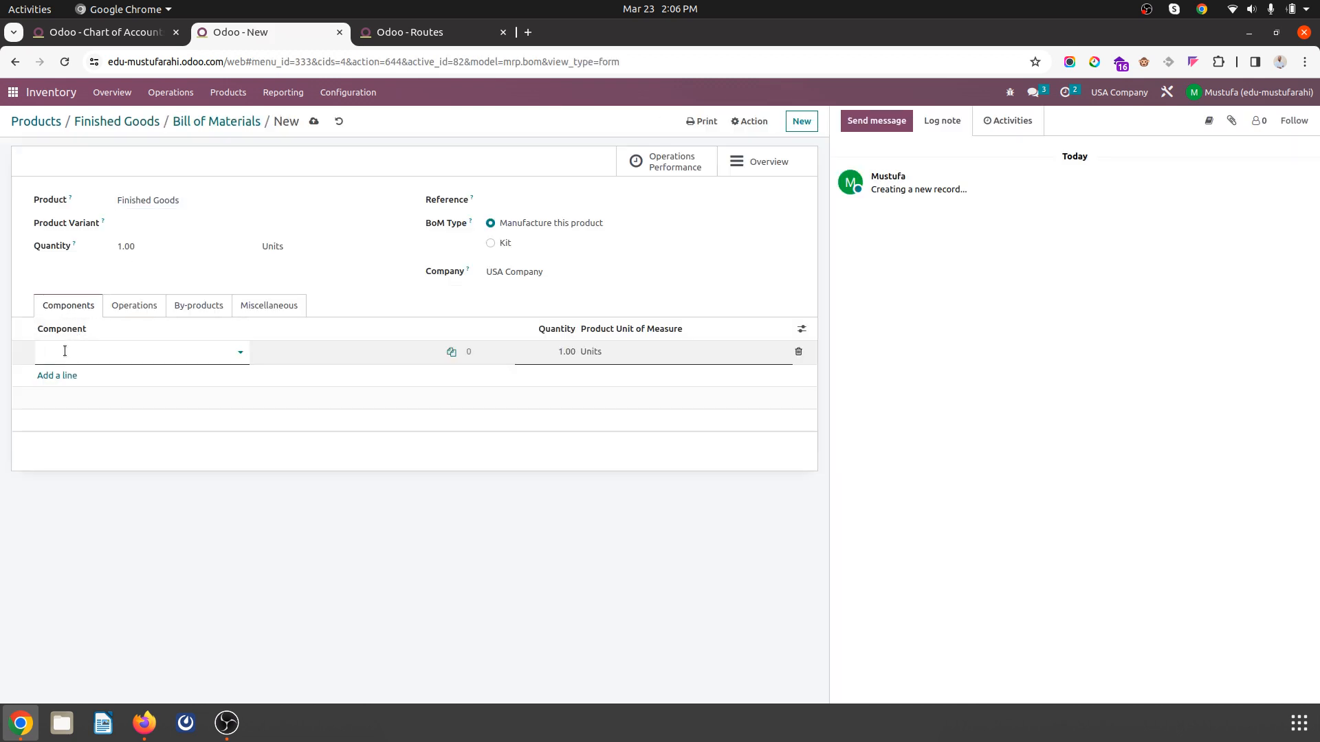
text(sem)
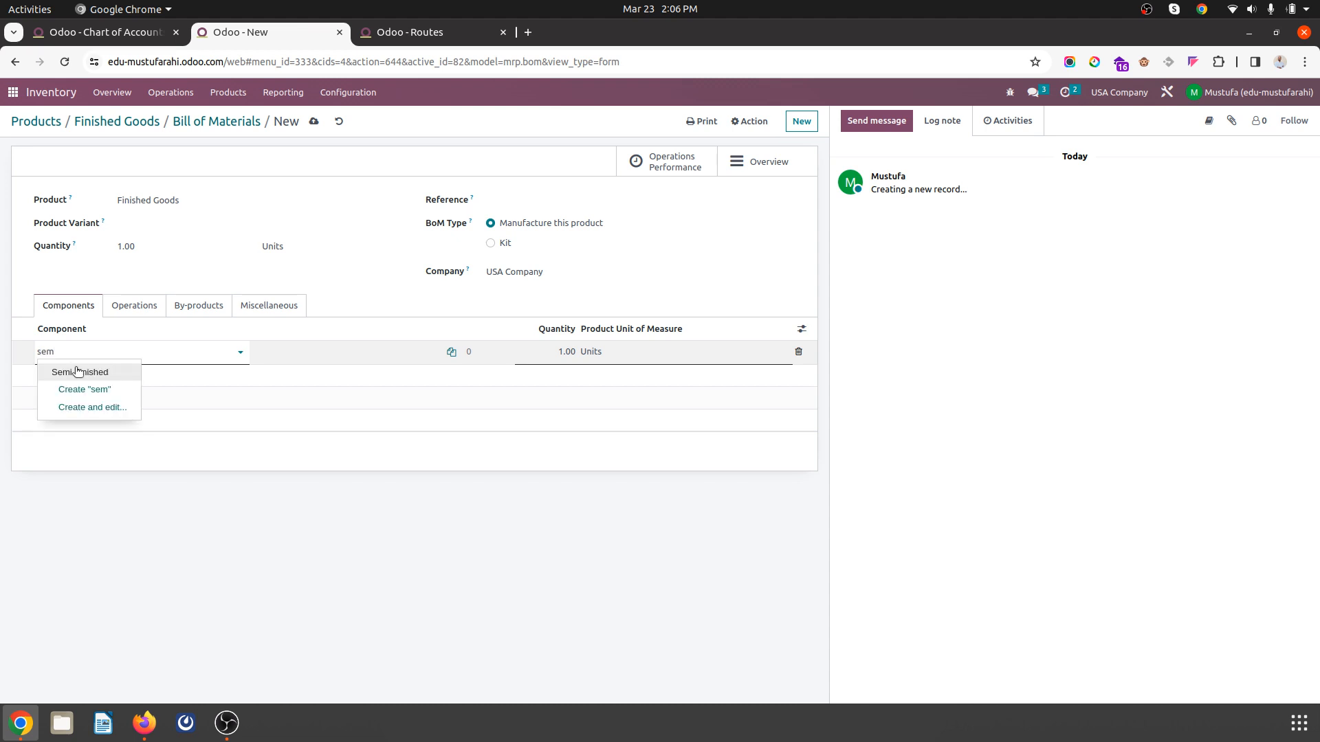
click(77, 372)
Step: Add R1 and R2 as components of the Finished Goods bill of materials and save it
click(67, 377)
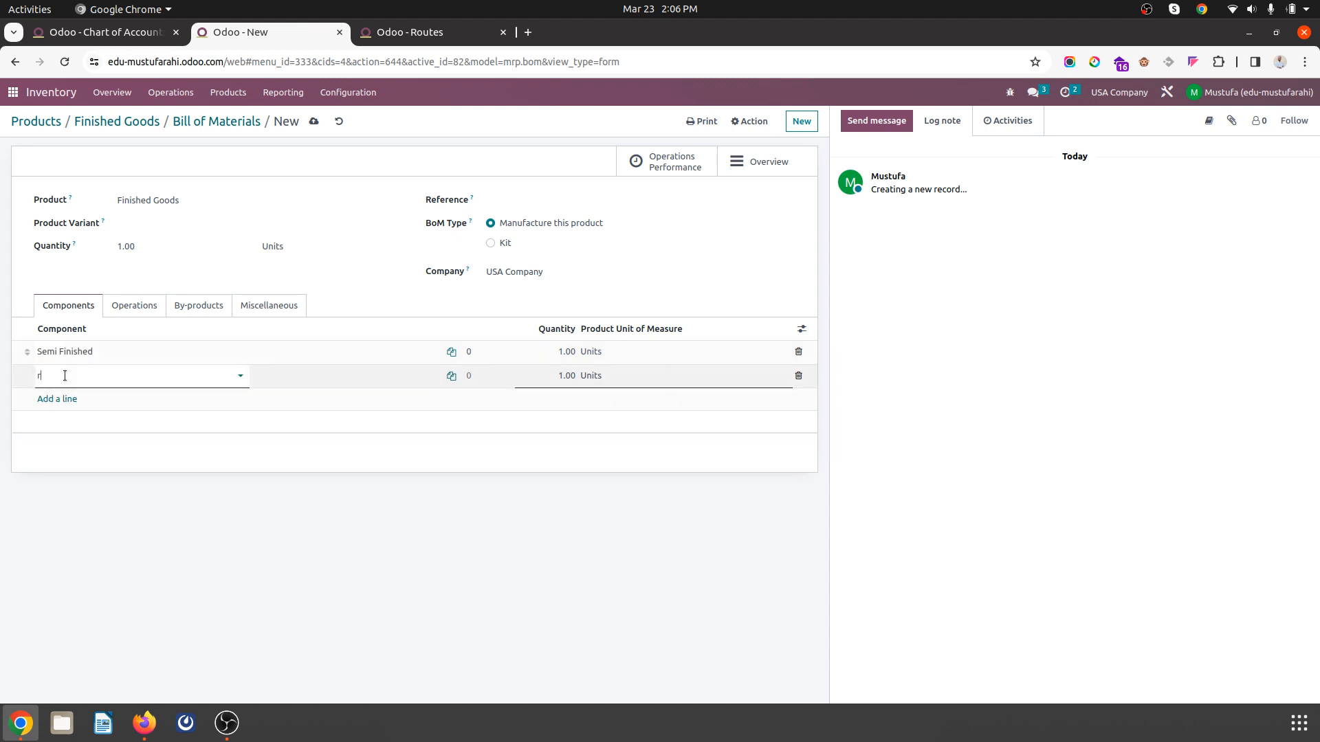
text(r1)
click(71, 403)
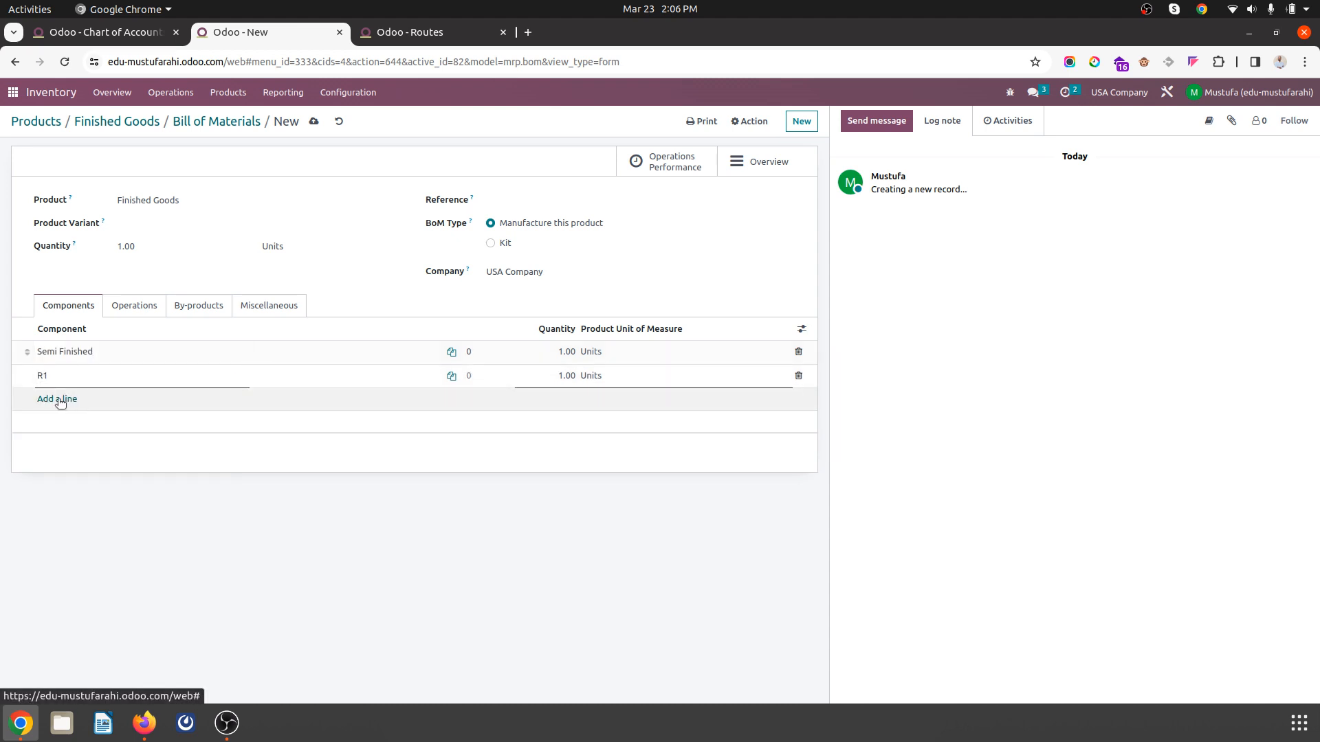
click(58, 399)
text(r2)
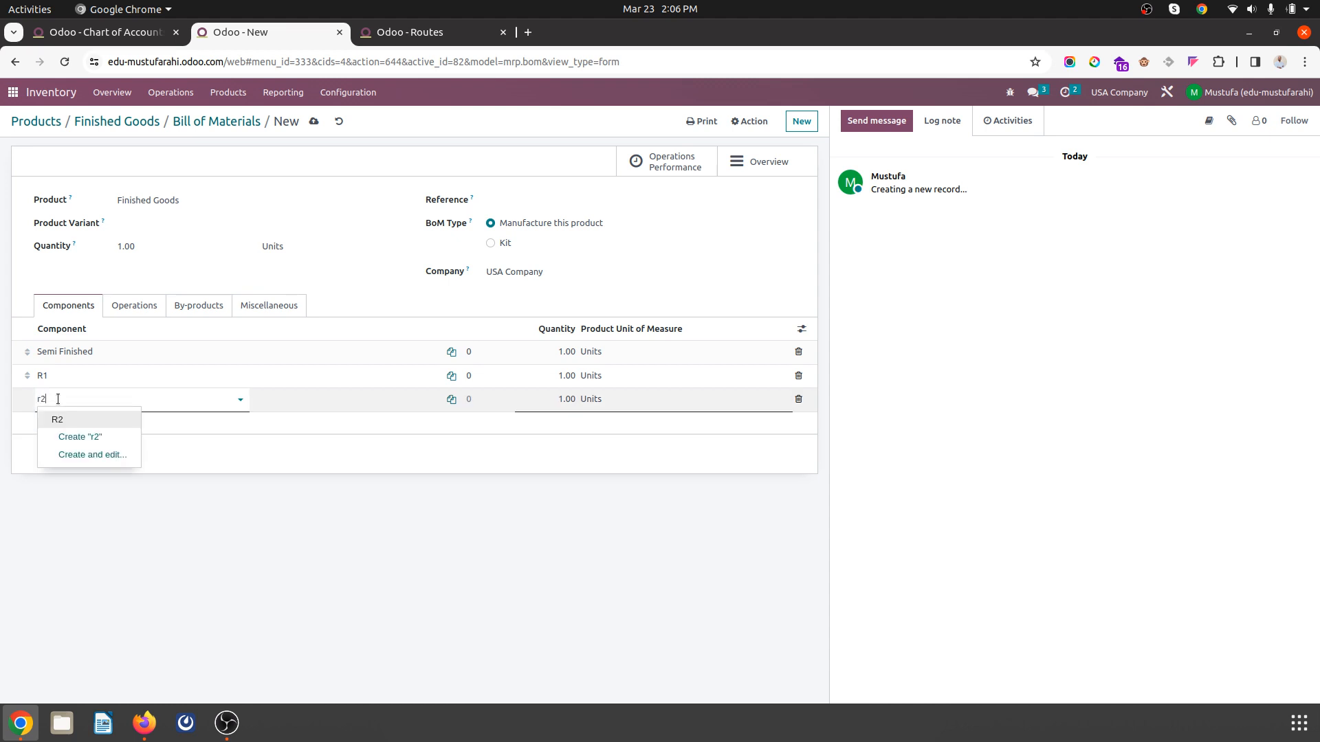
click(66, 418)
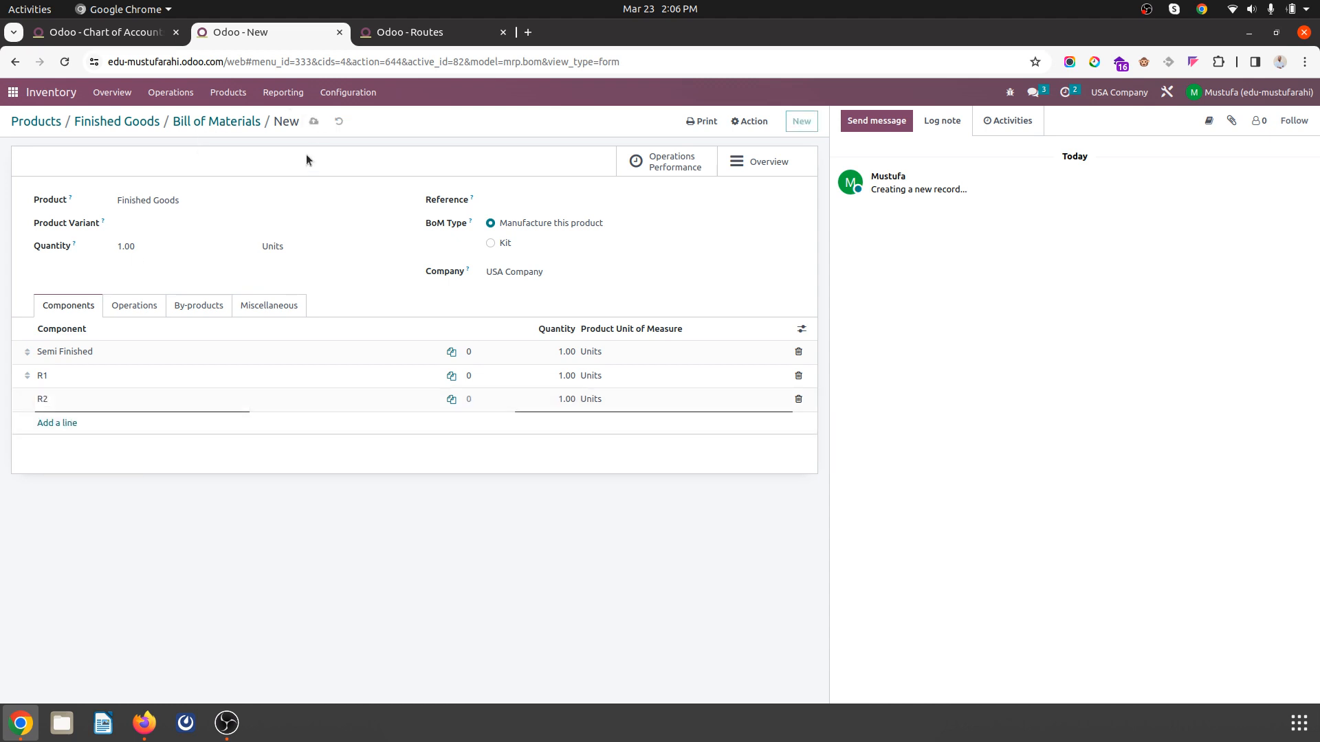
click(232, 127)
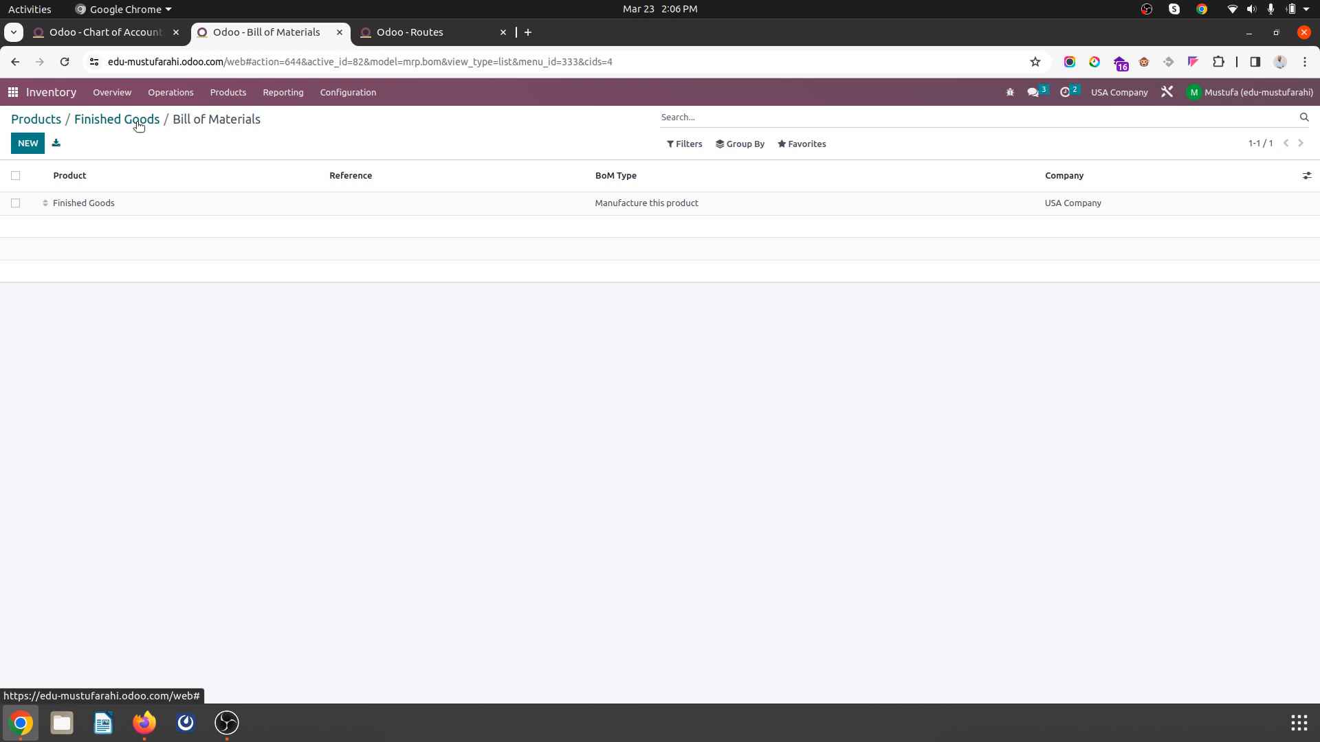
Step: Compute the Finished Goods product's cost from its bill of materials and return to the products list
click(138, 126)
click(698, 415)
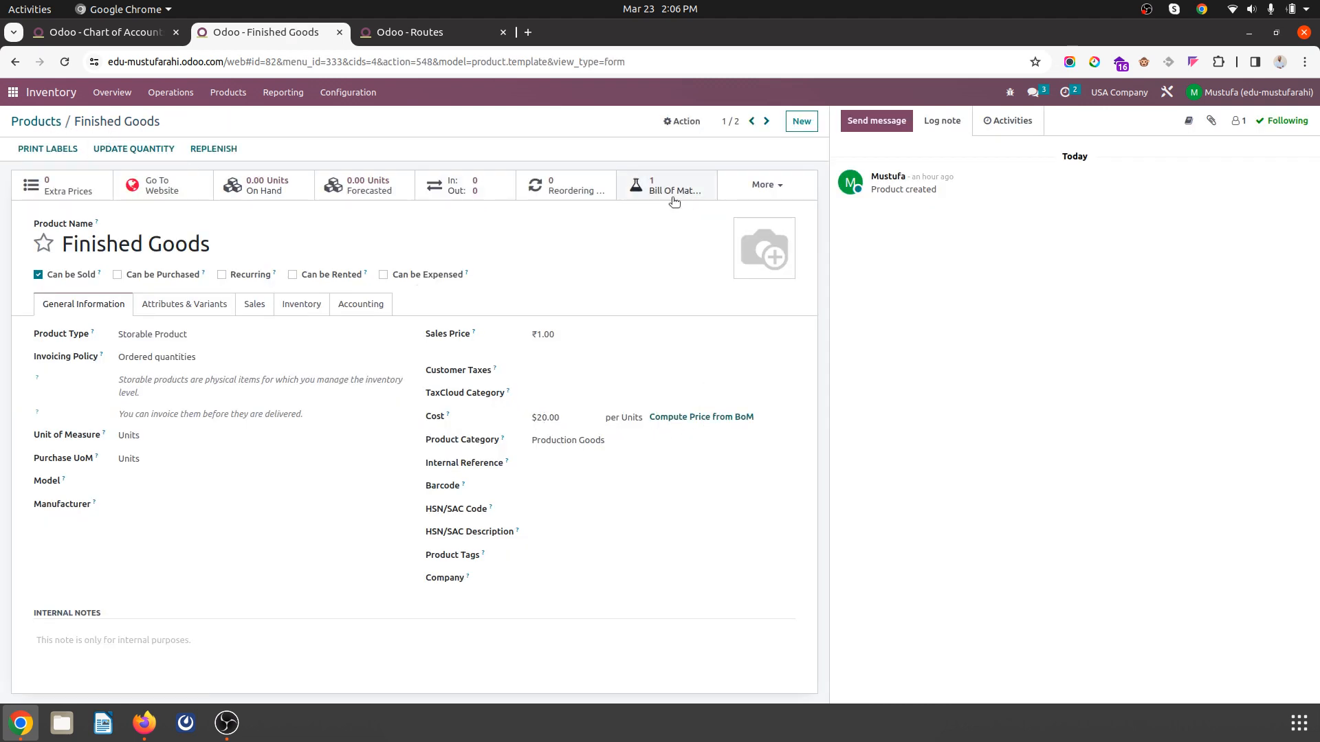
click(38, 128)
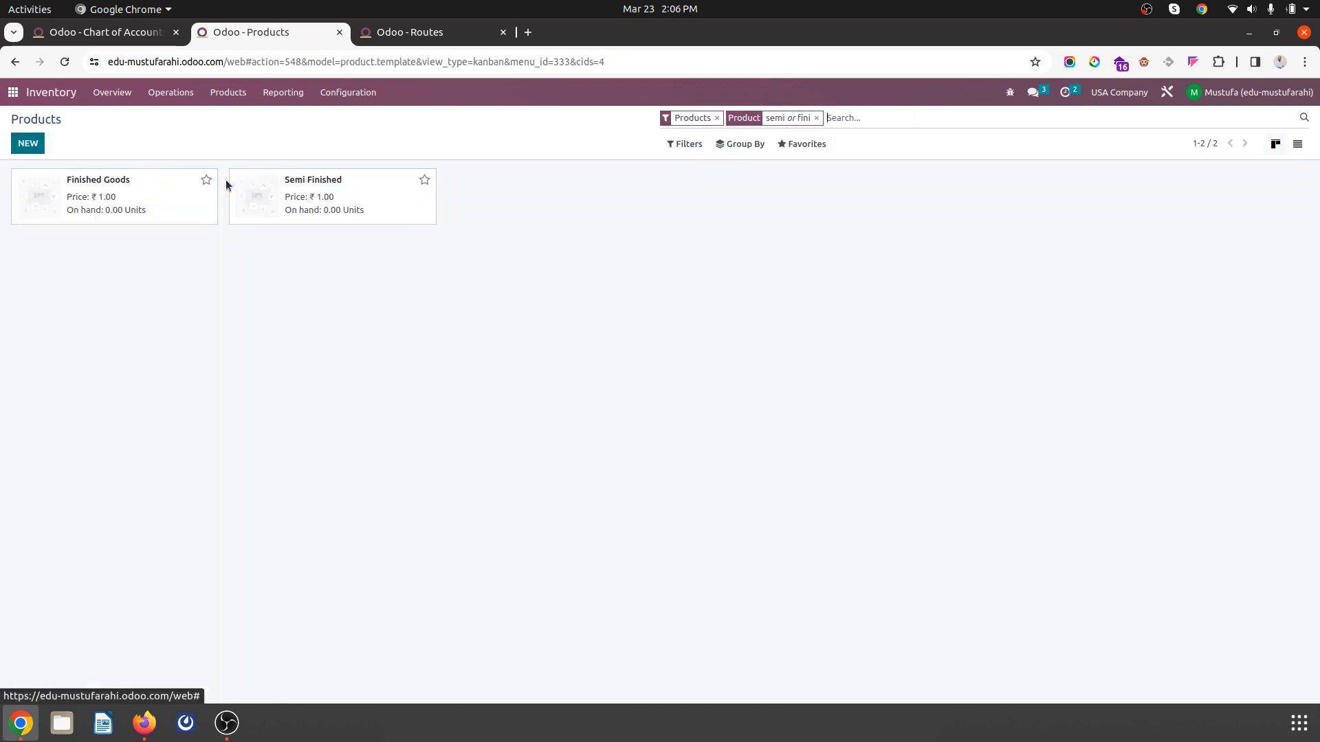
Step: Create a new bill of materials for the Semi Finished product with R1 and R2 as components
click(280, 200)
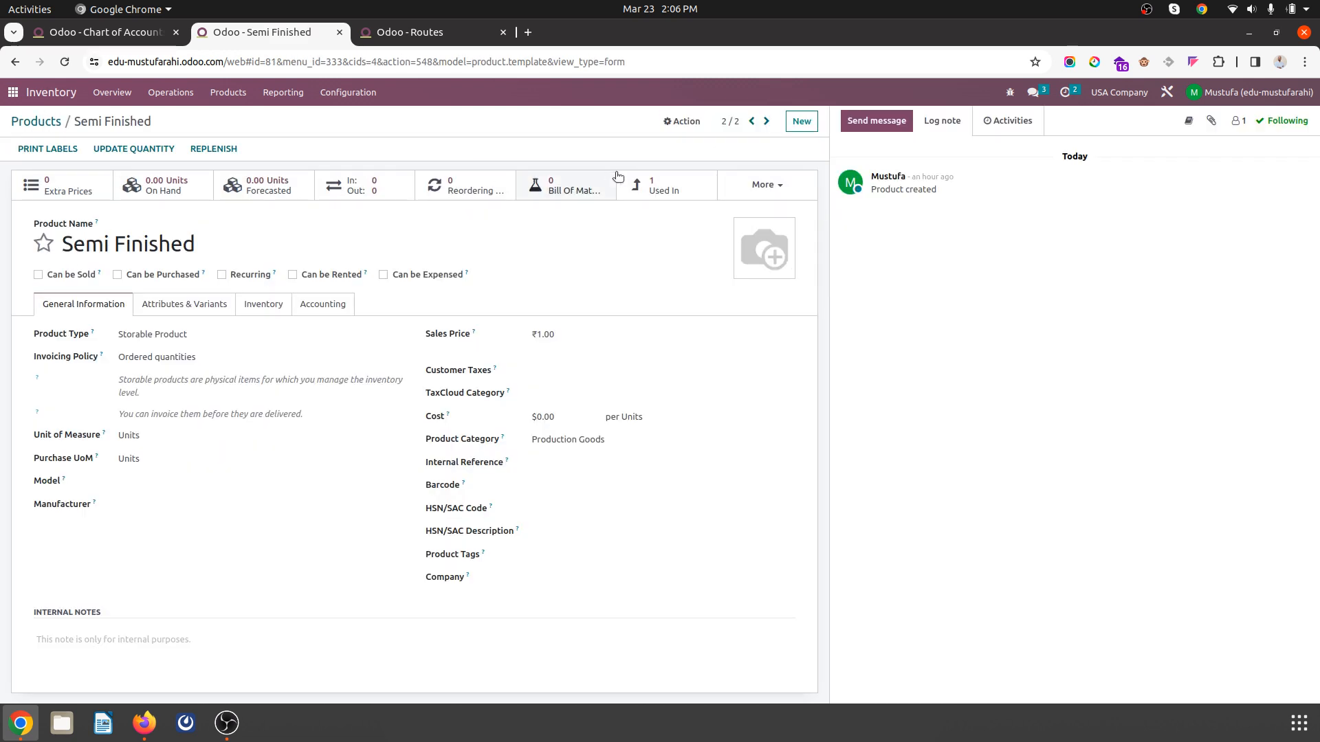
click(589, 181)
click(28, 143)
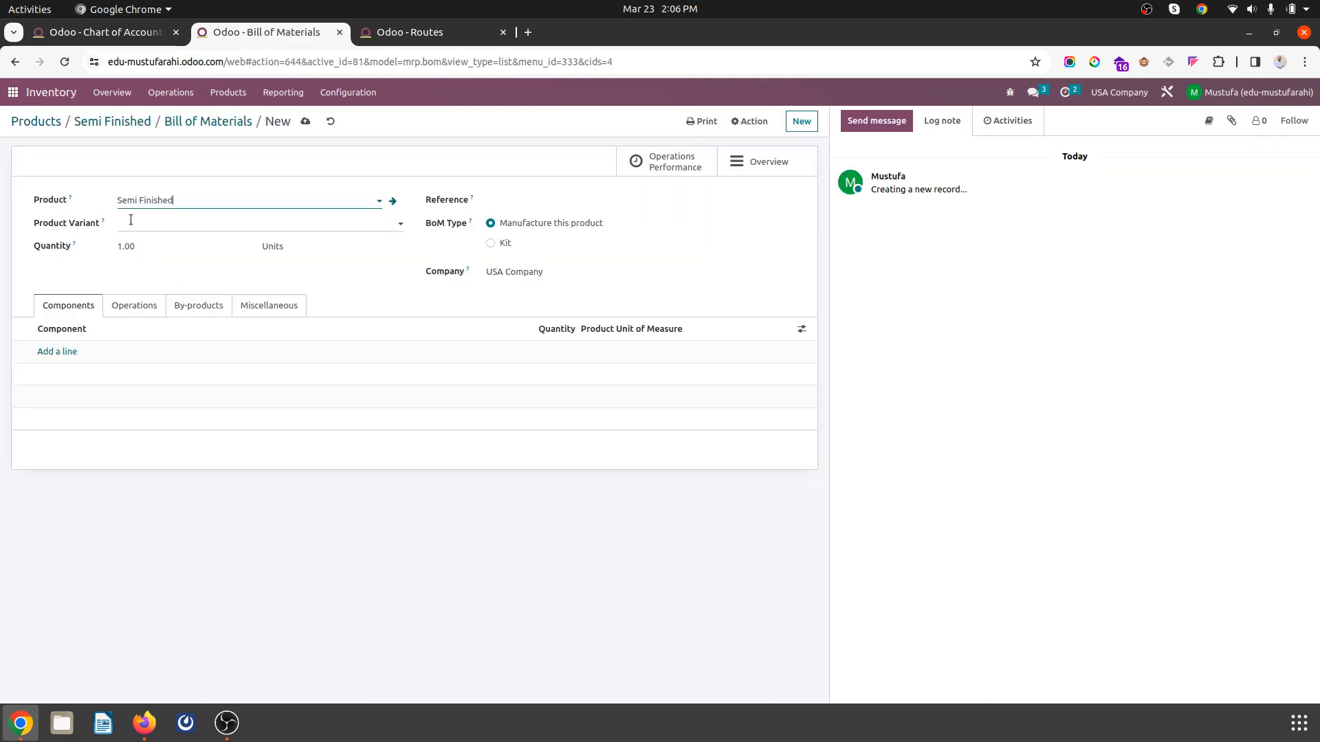
click(58, 352)
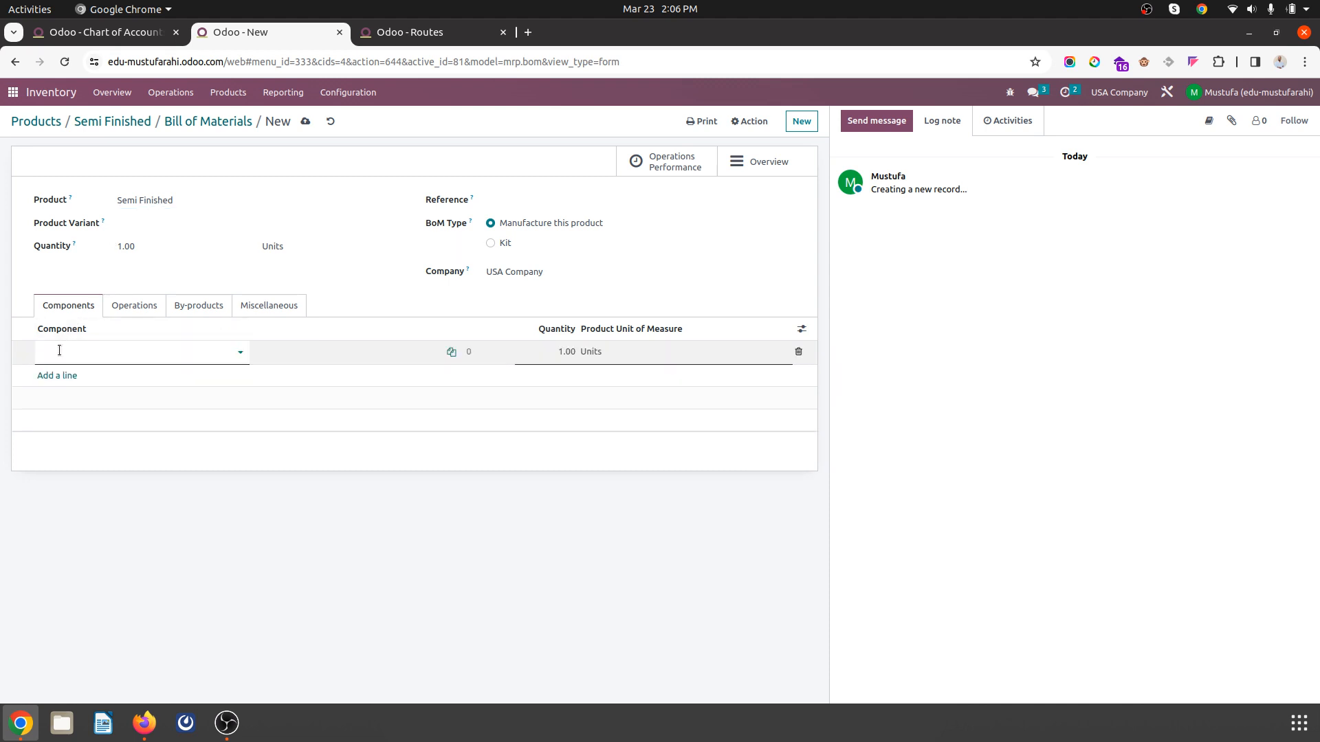
click(61, 371)
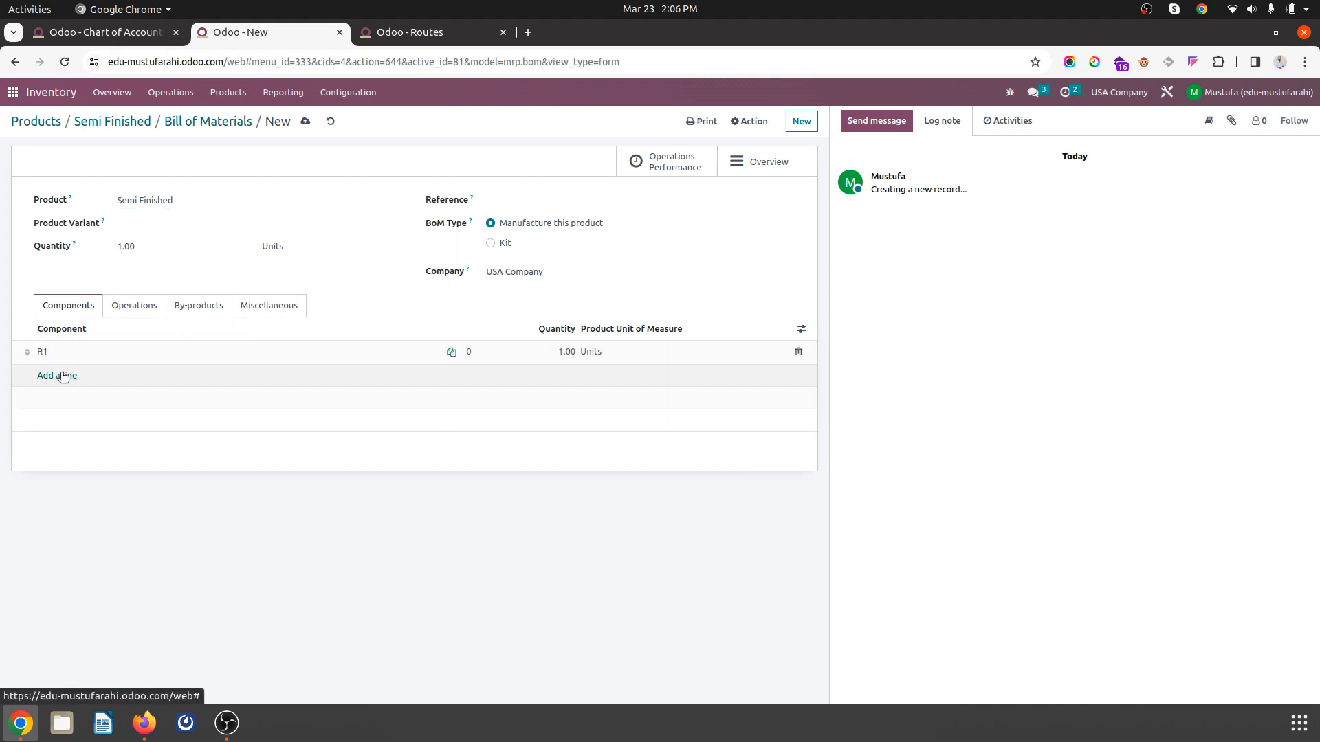
click(61, 375)
text(r2)
click(53, 391)
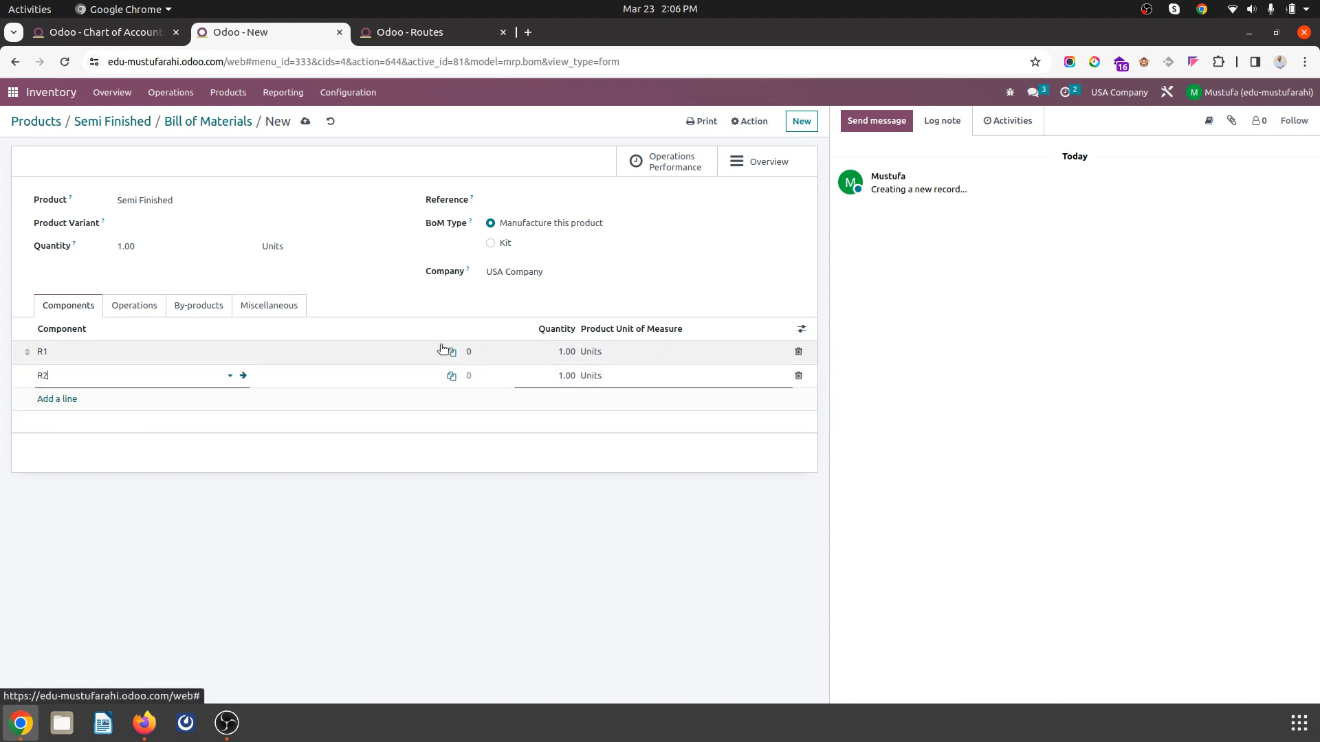
Step: Set the R1 and R2 component quantities to 2 each in the Semi Finished bill of materials and save it
click(552, 355)
text(2)
click(558, 376)
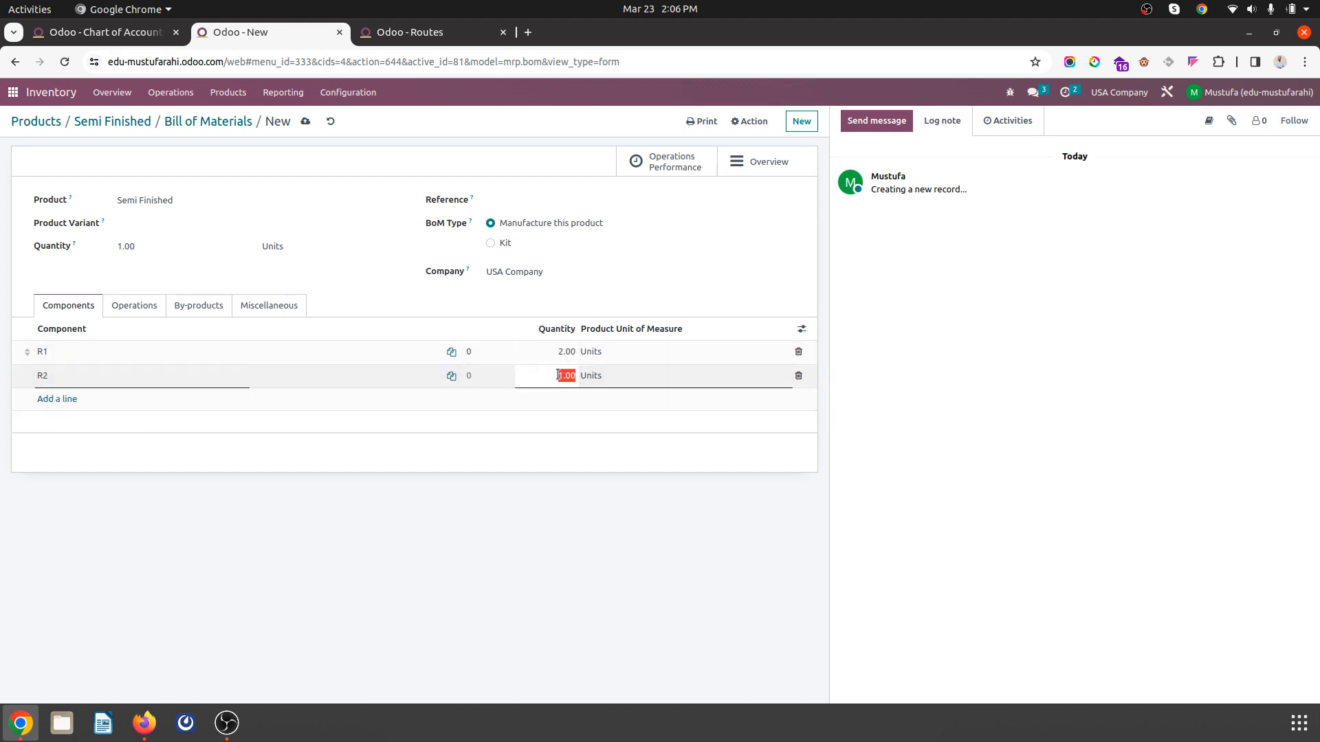
text(2)
click(305, 121)
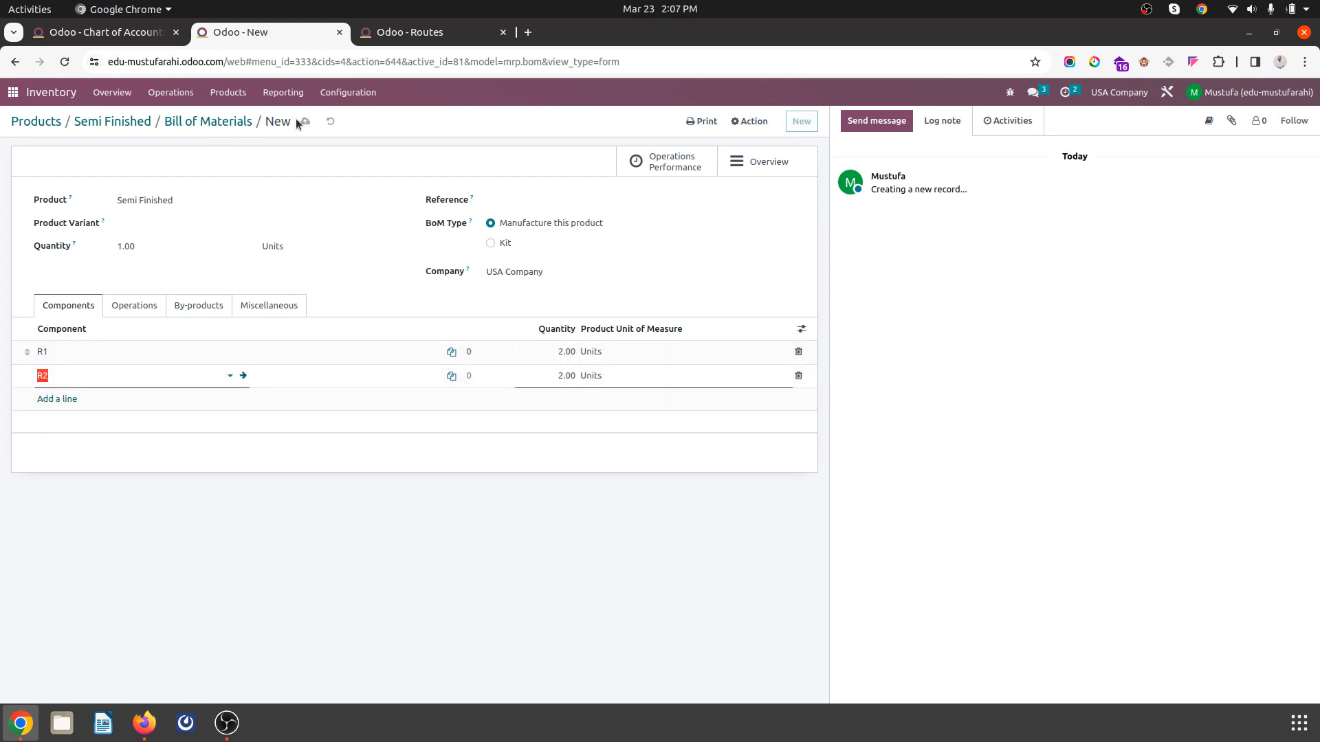
Step: Return to the Semi Finished product and compute its cost from the bill of materials
click(228, 120)
click(138, 121)
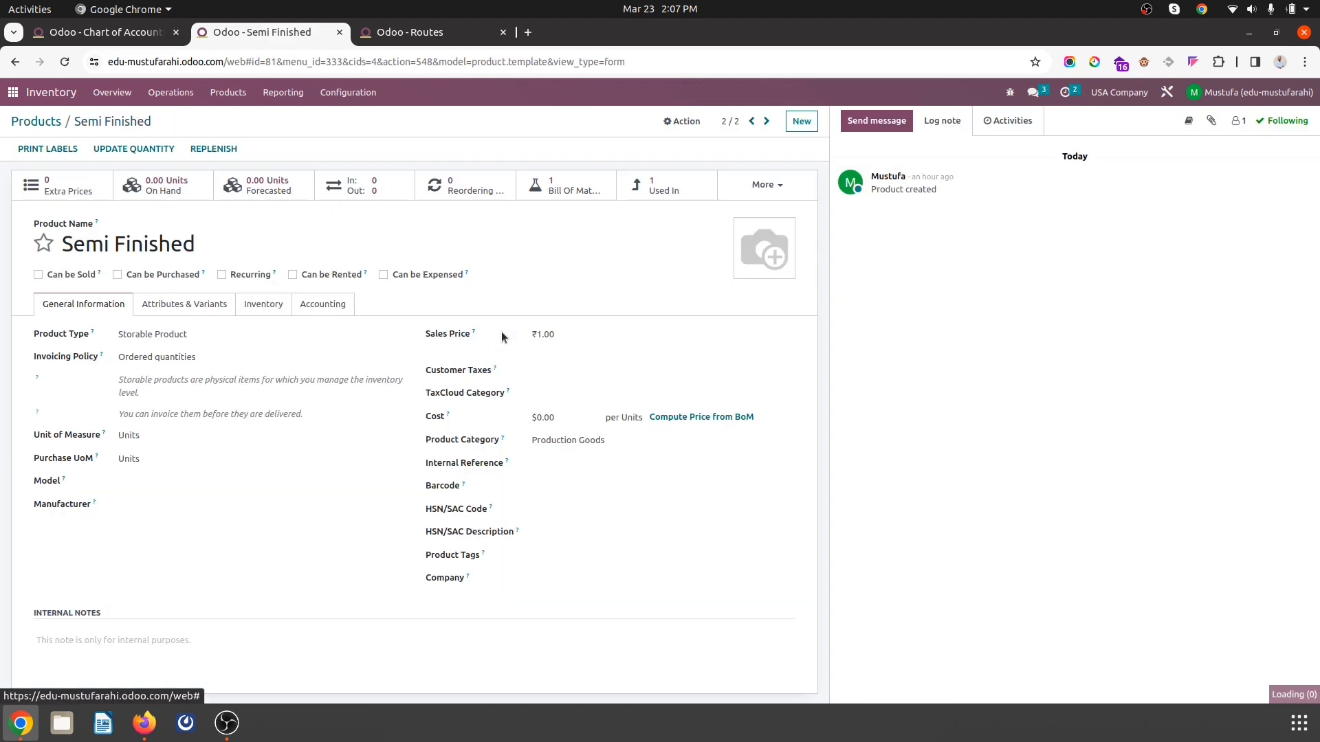
click(684, 417)
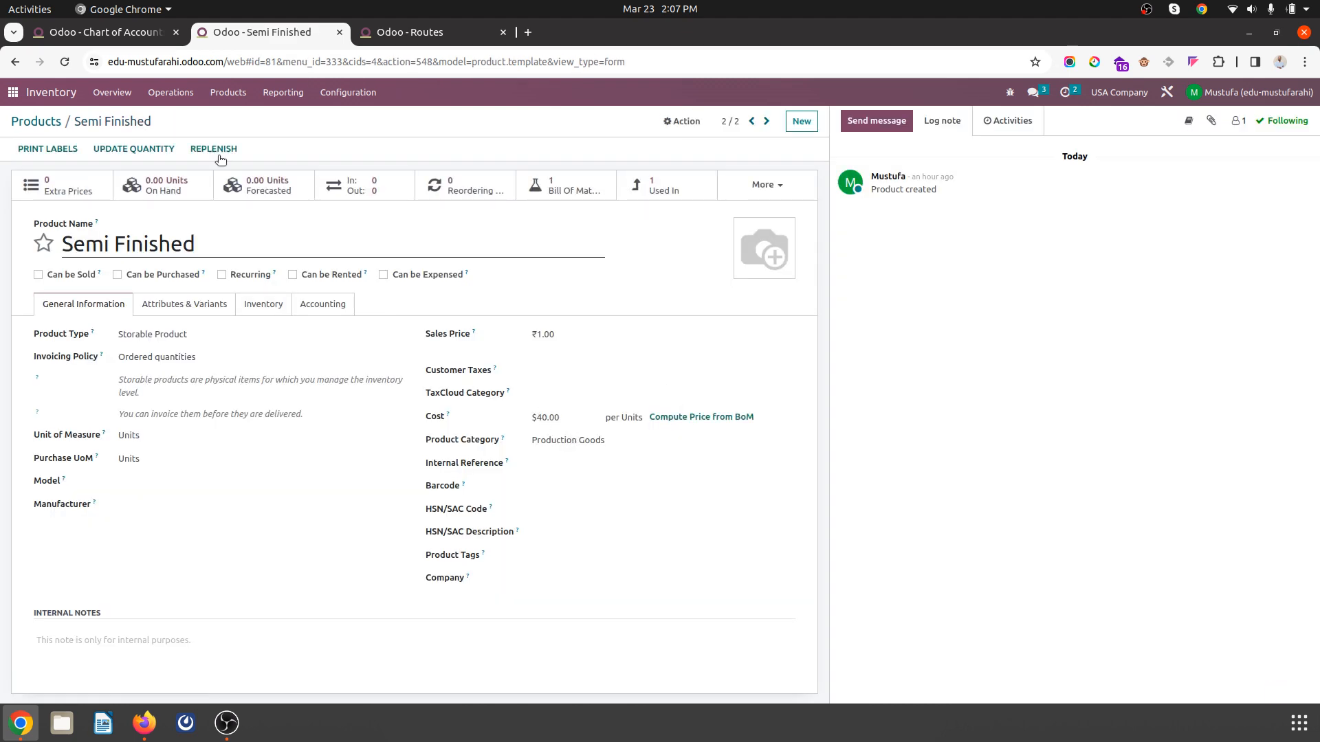
Step: Recompute the Finished Goods product's cost from its bill of materials and return to the products list
click(62, 121)
click(95, 204)
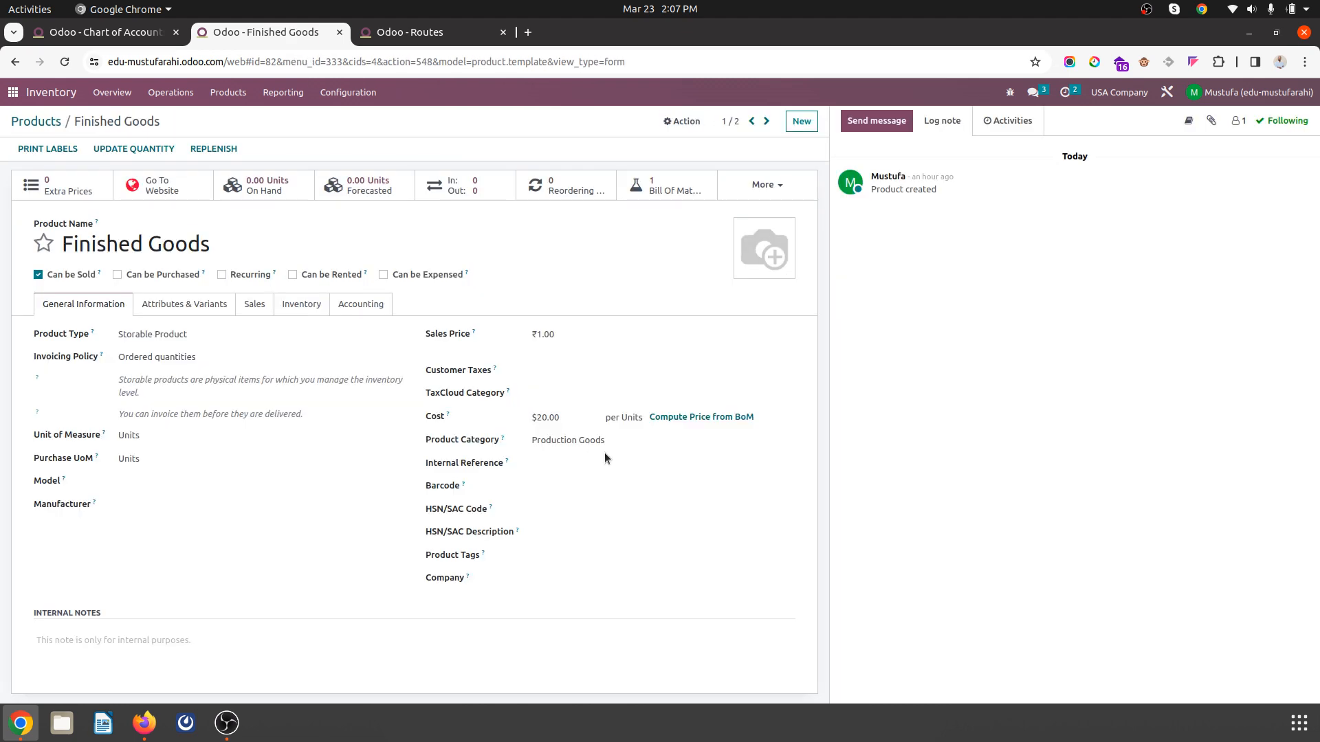
click(705, 424)
click(35, 120)
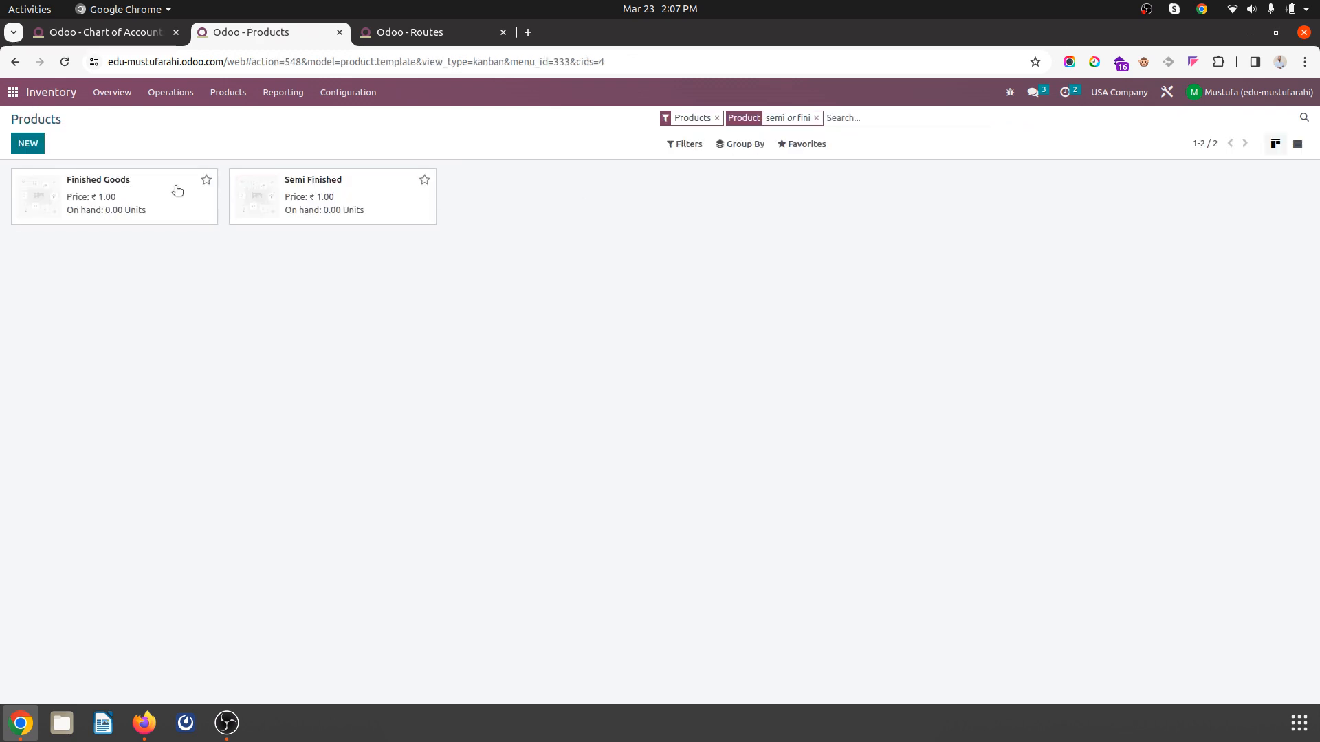
Step: Examine the Finished Goods BoM overview with the Semi Finished components expanded, then return to the products list
click(176, 191)
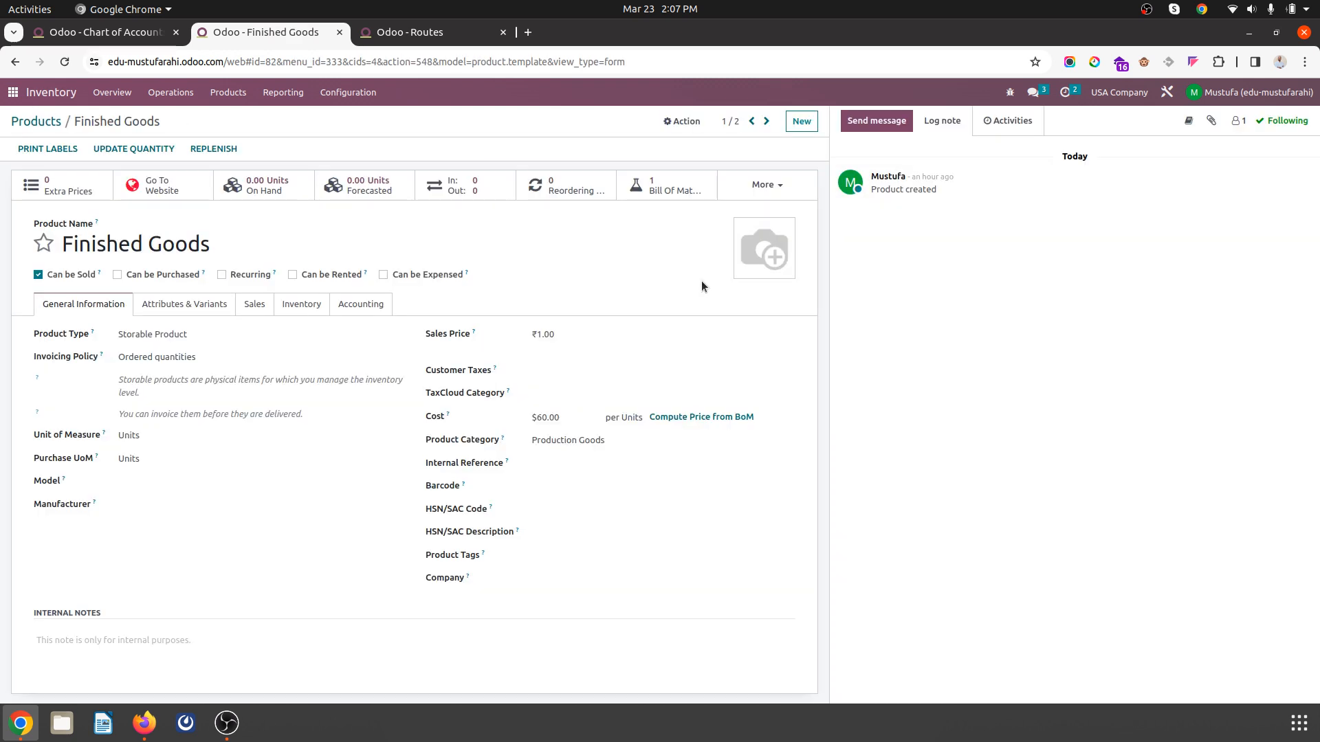
click(677, 188)
click(707, 203)
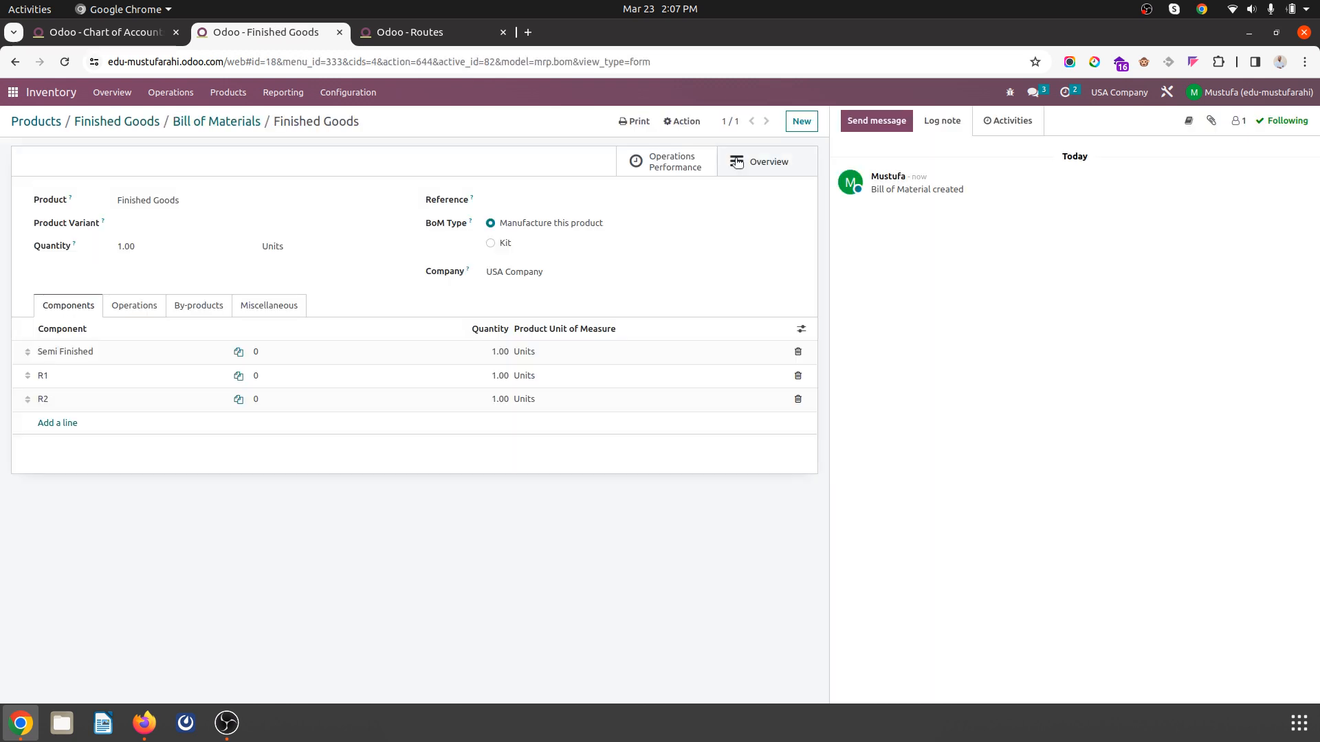
click(737, 163)
click(23, 309)
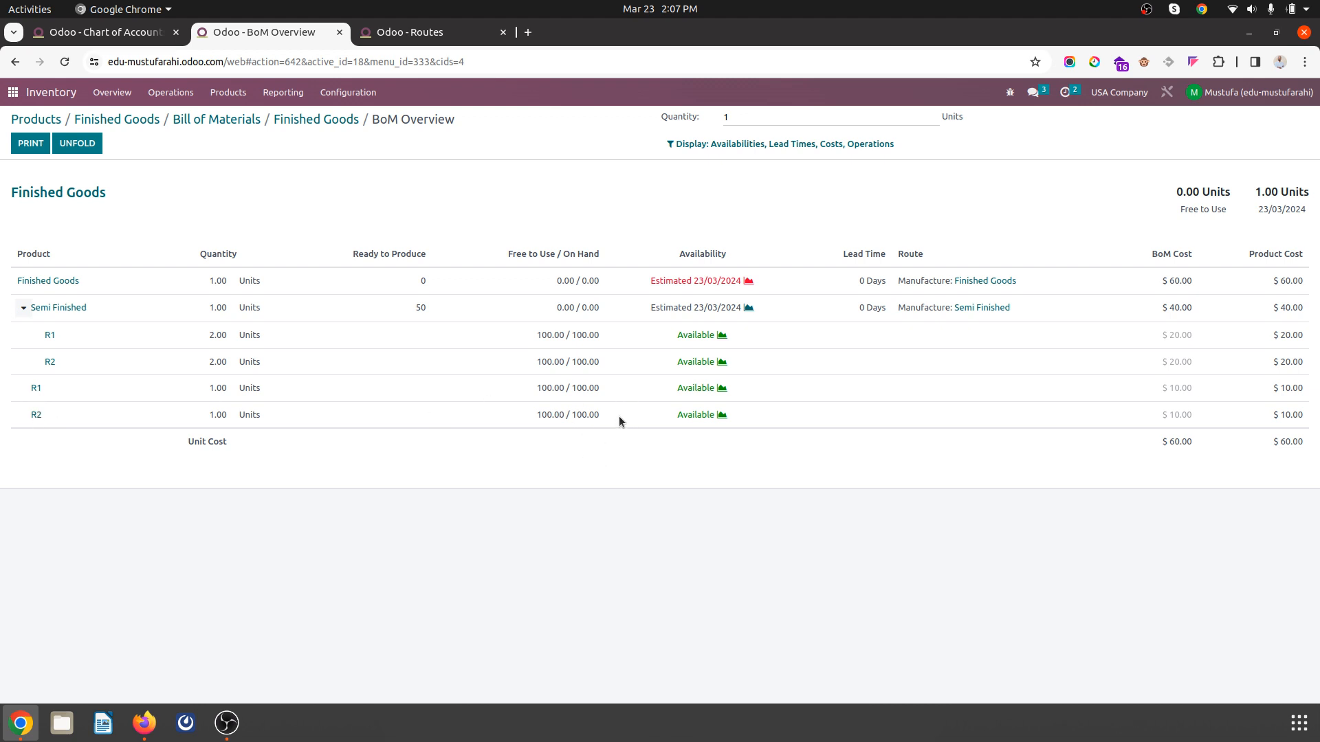
click(187, 119)
click(49, 120)
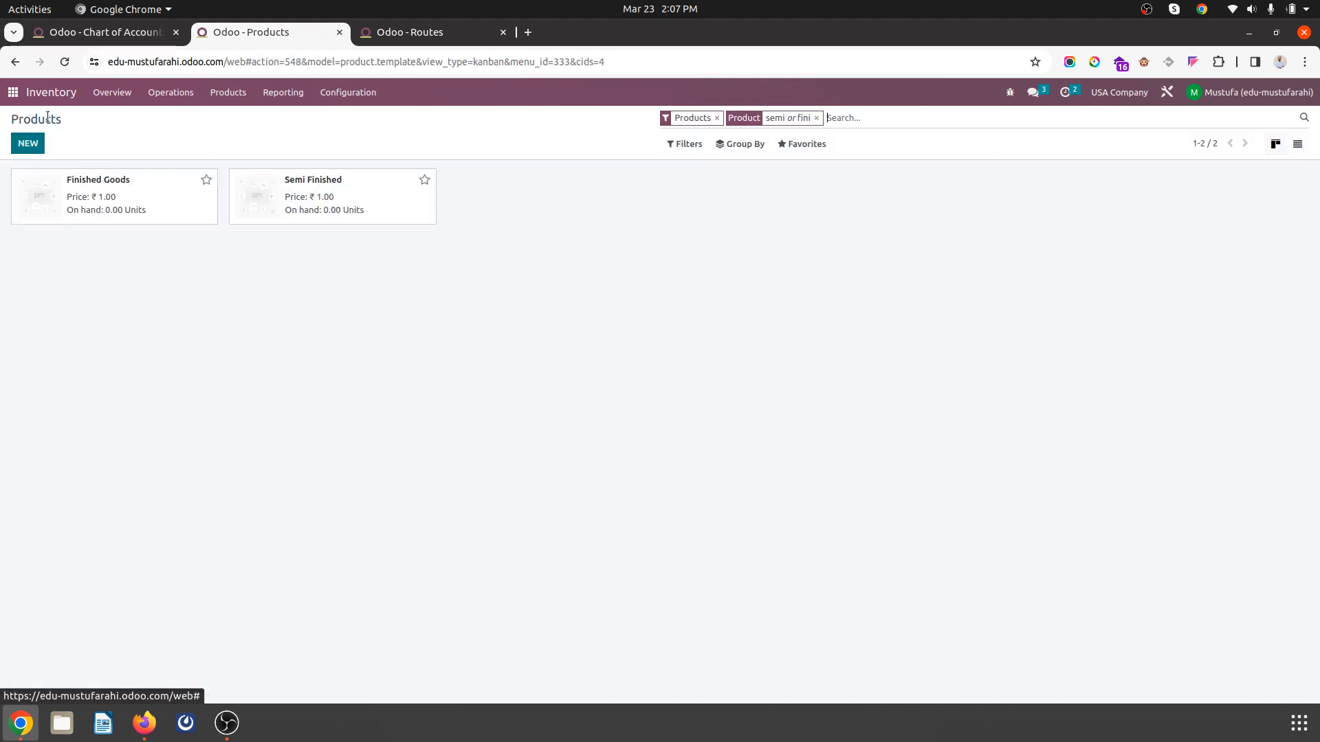
Step: Switch to the Manufacturing app
click(13, 95)
text(man)
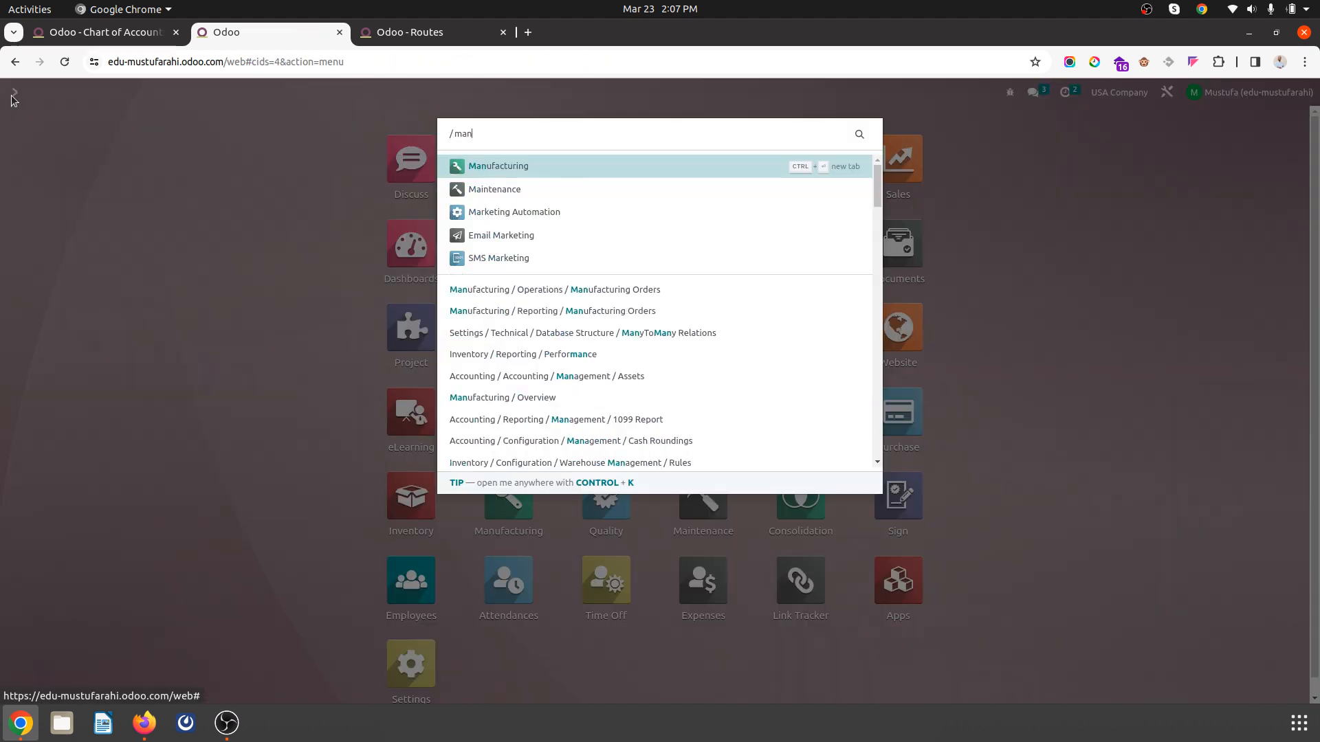
key(Return)
Step: Examine the General Ledger report with the Stock Valuation and Interim Account - Stock moves entries expanded
key(ctrl+Page_Up)
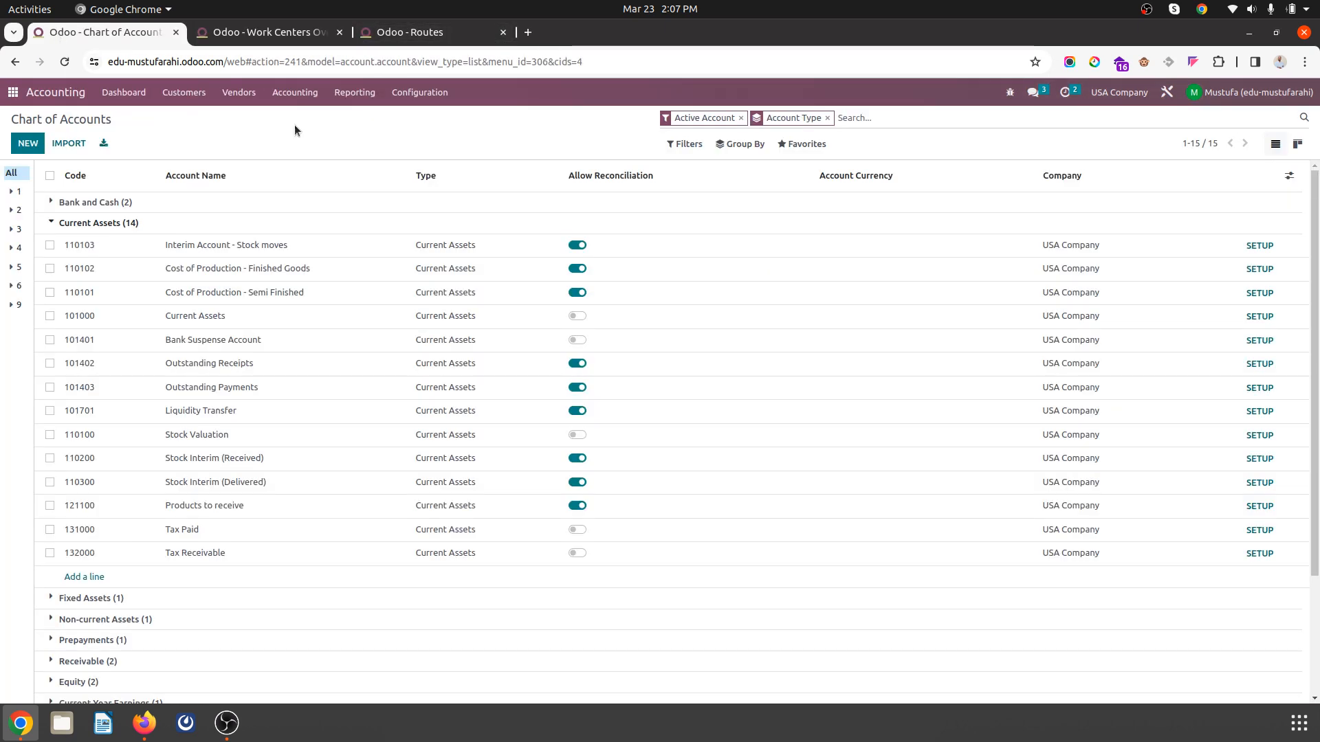
click(336, 95)
click(385, 241)
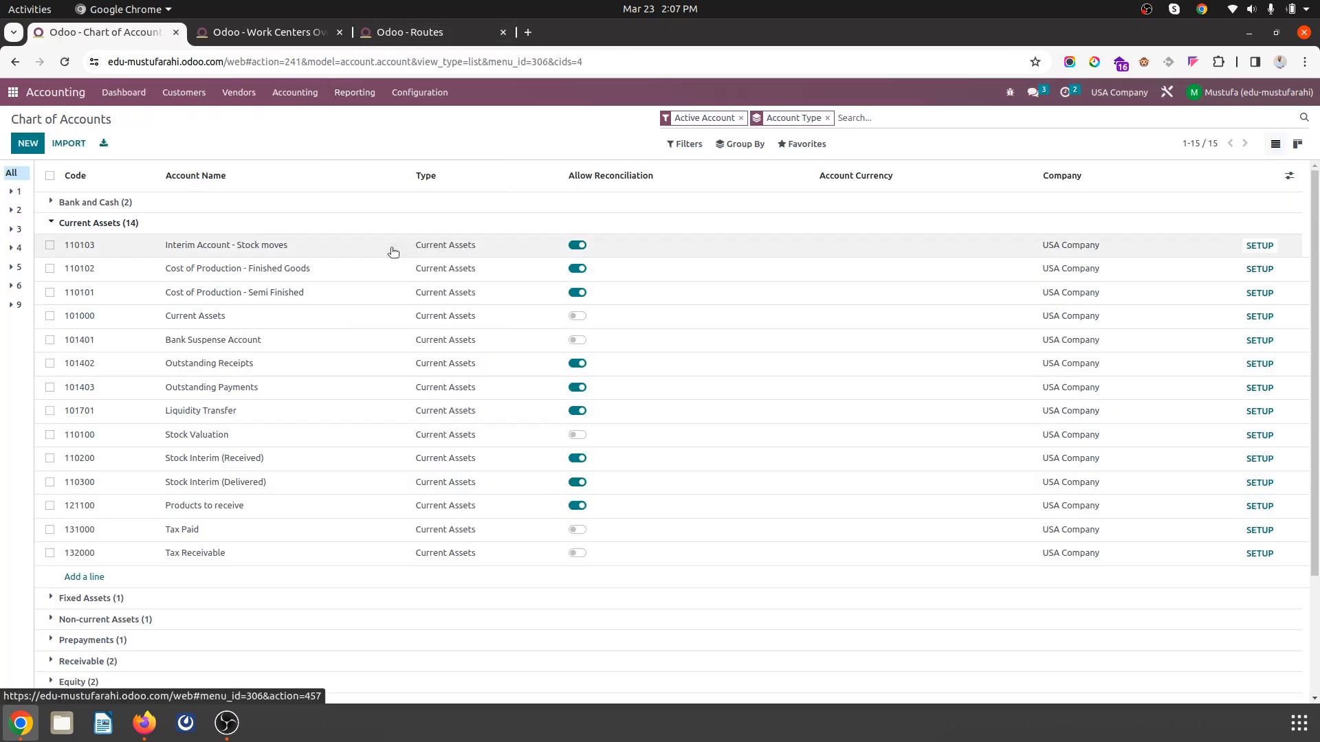
click(308, 274)
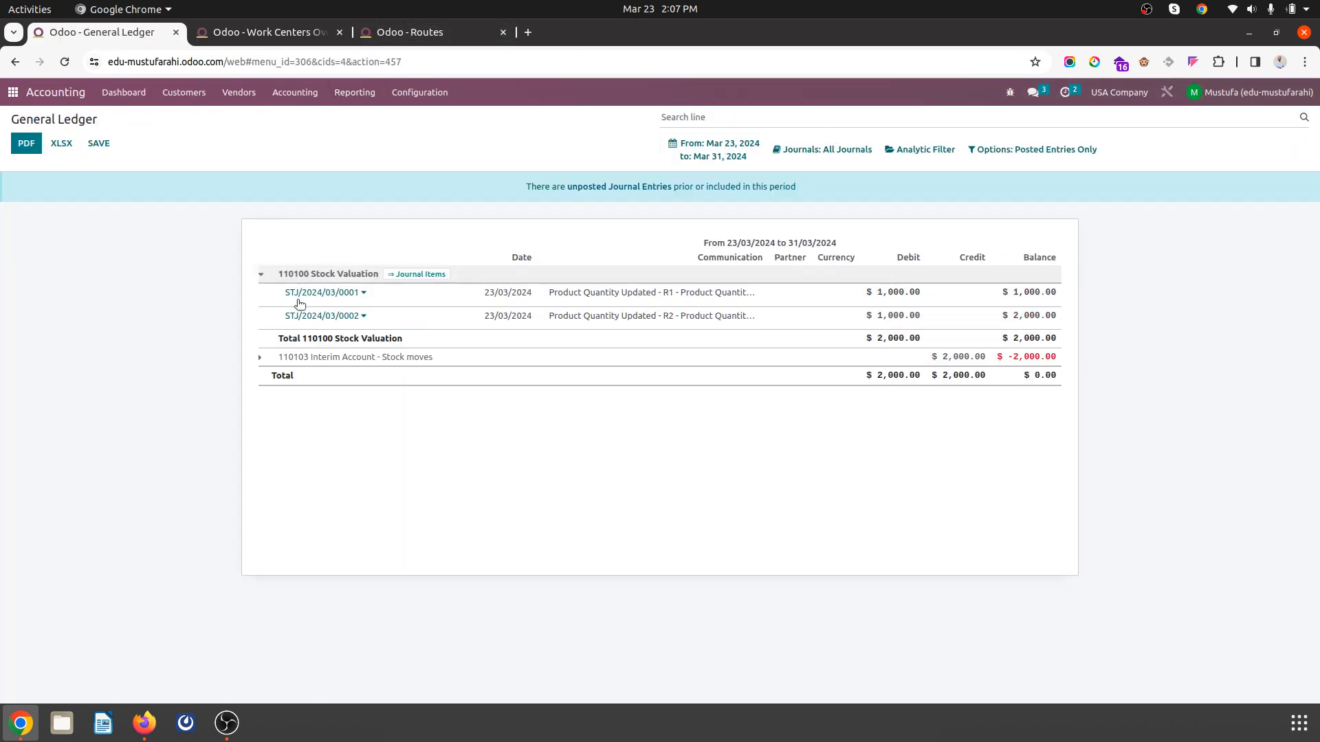
click(296, 358)
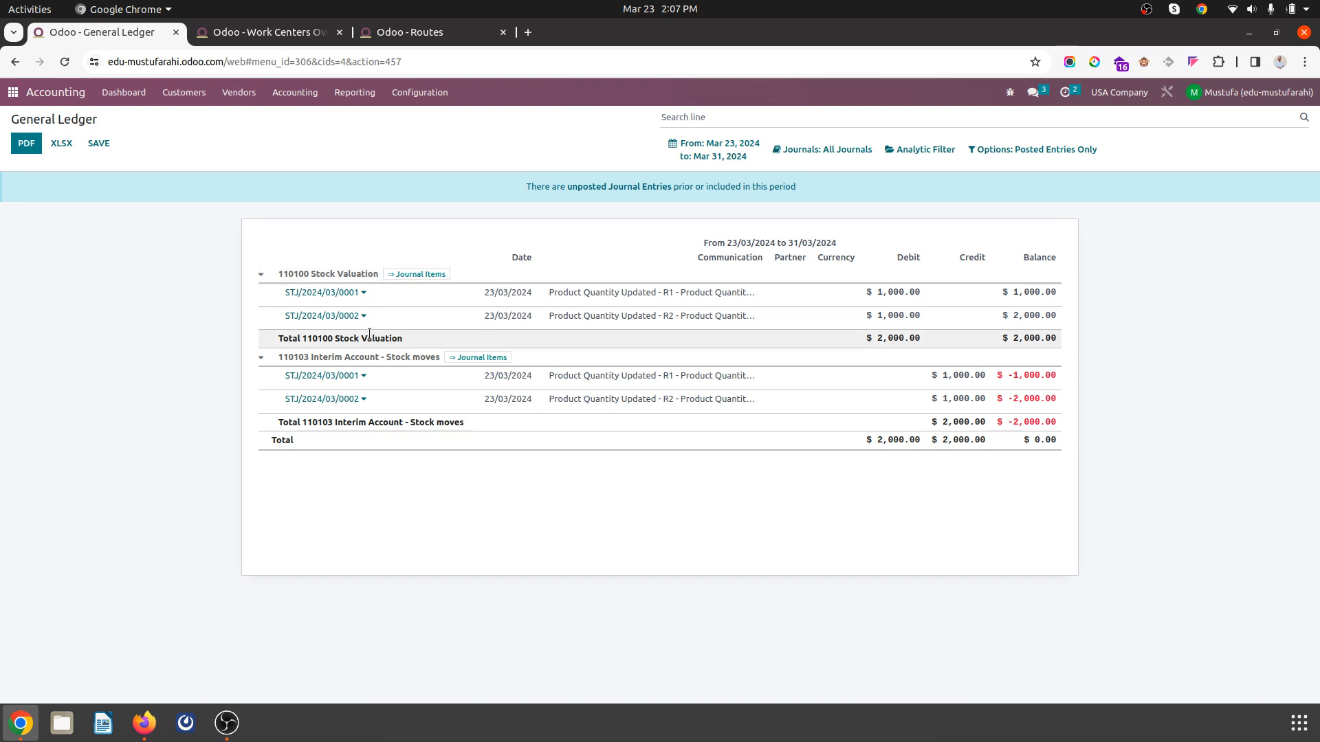
Step: Create a new manufacturing order for 2 units of Finished Goods and confirm it
click(397, 30)
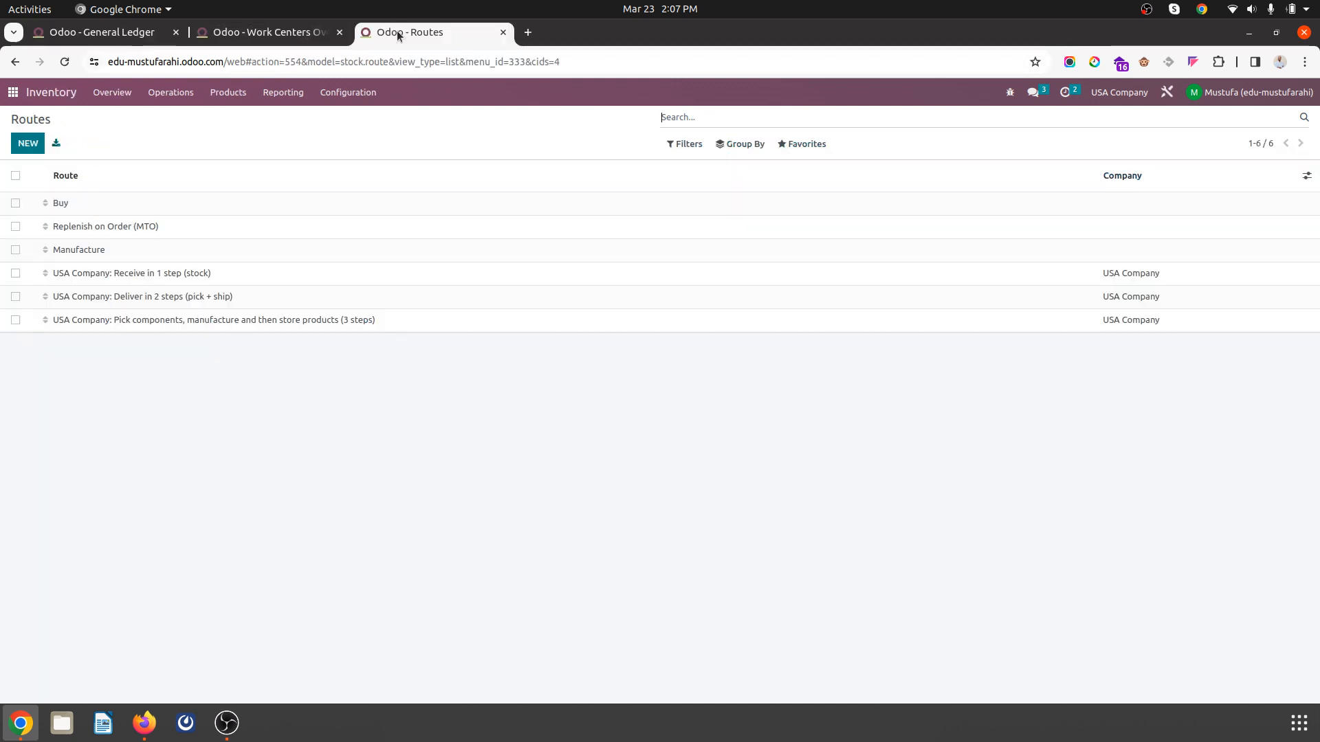
click(261, 32)
click(194, 94)
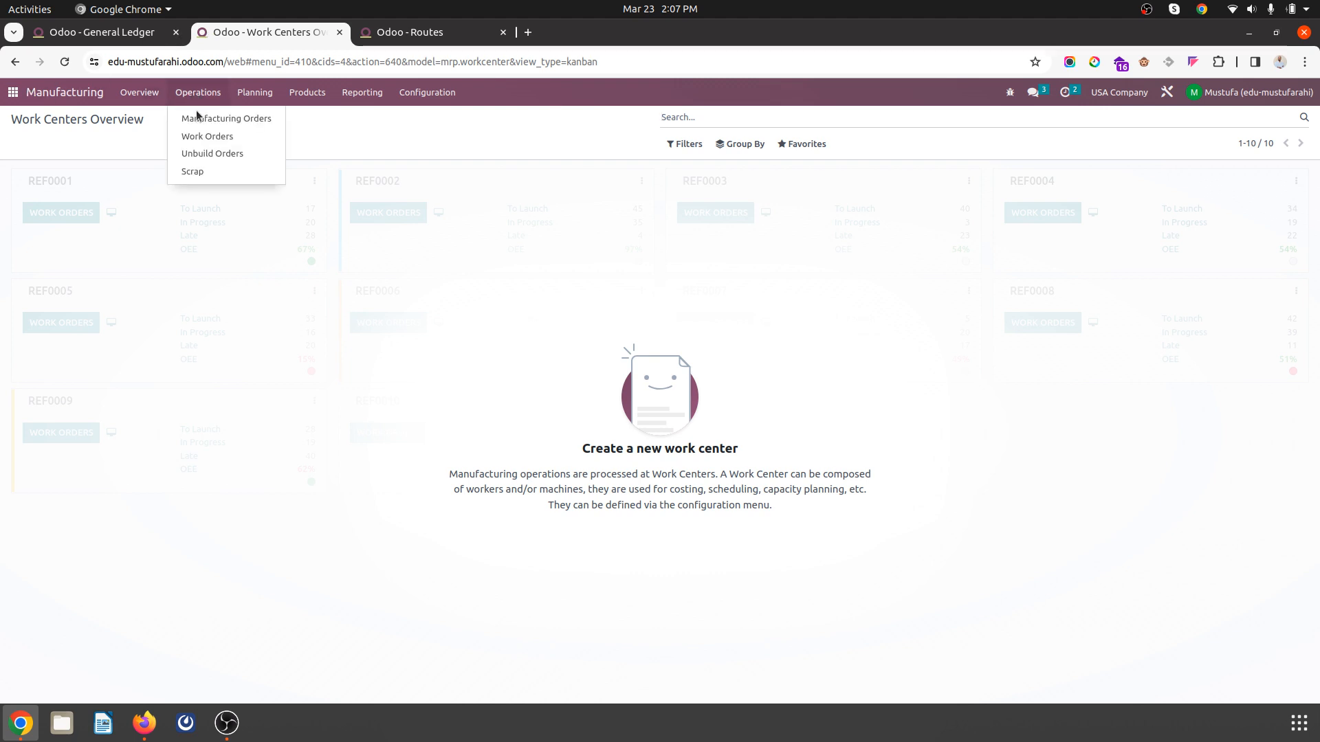
click(196, 113)
click(26, 138)
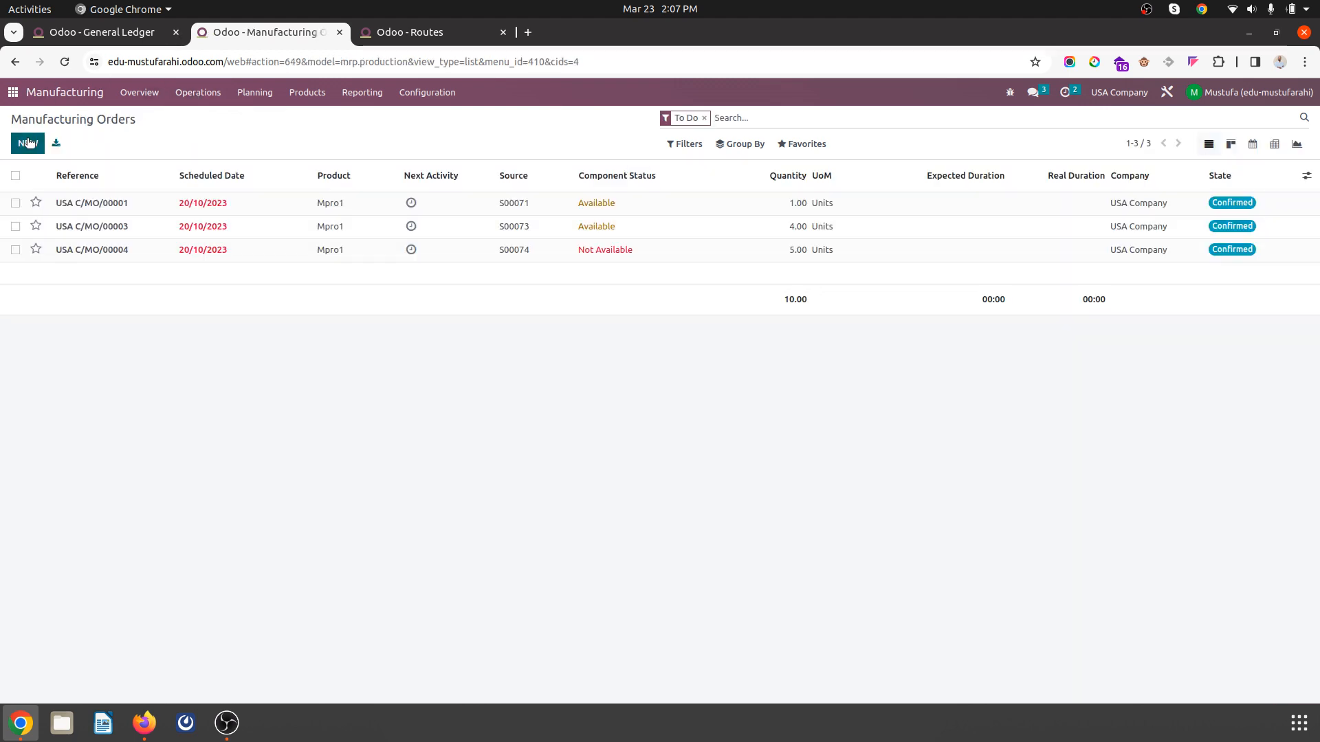
click(194, 232)
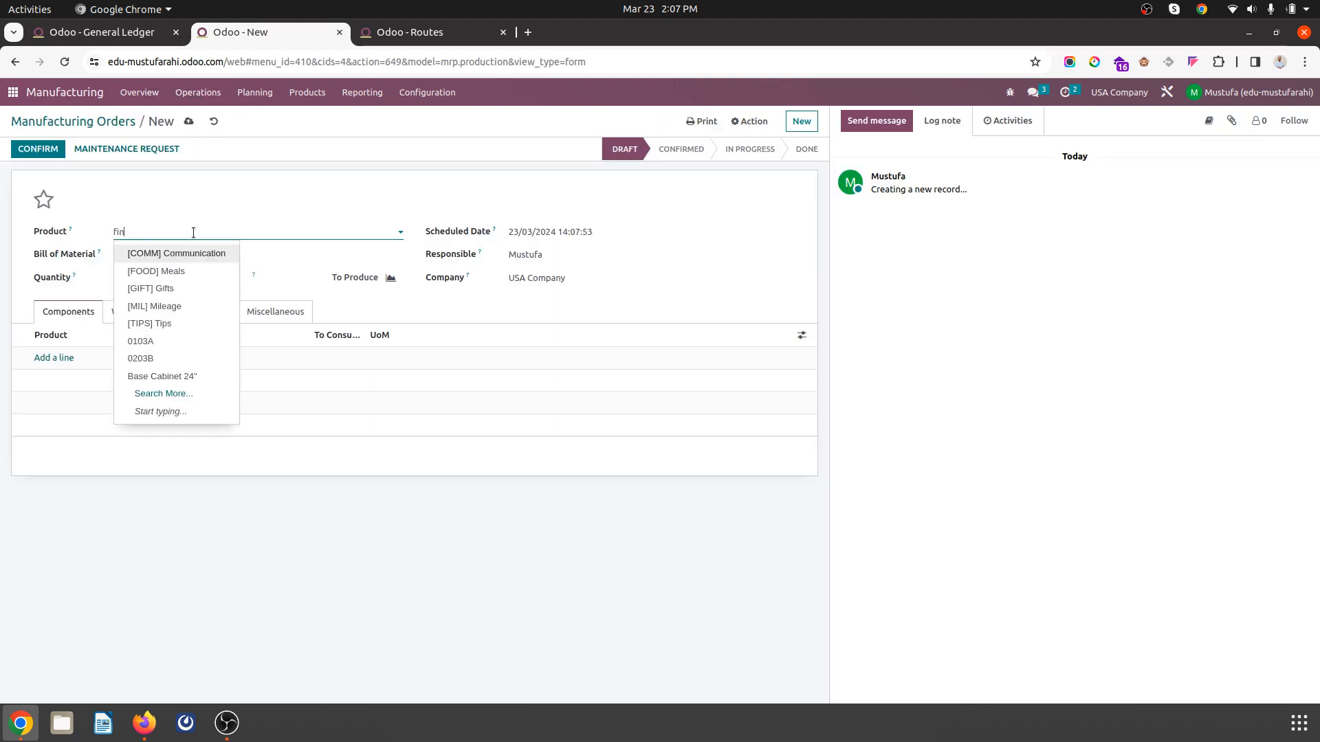
click(177, 254)
click(154, 278)
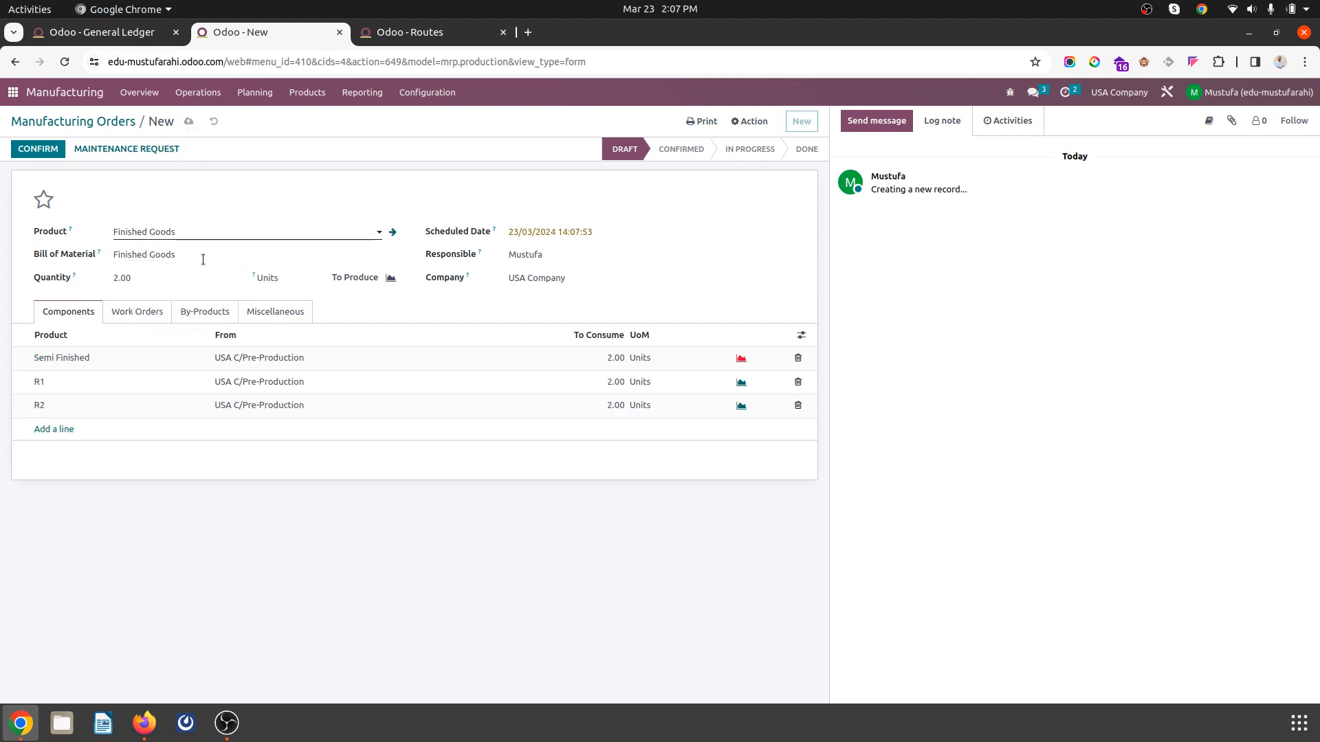
click(42, 147)
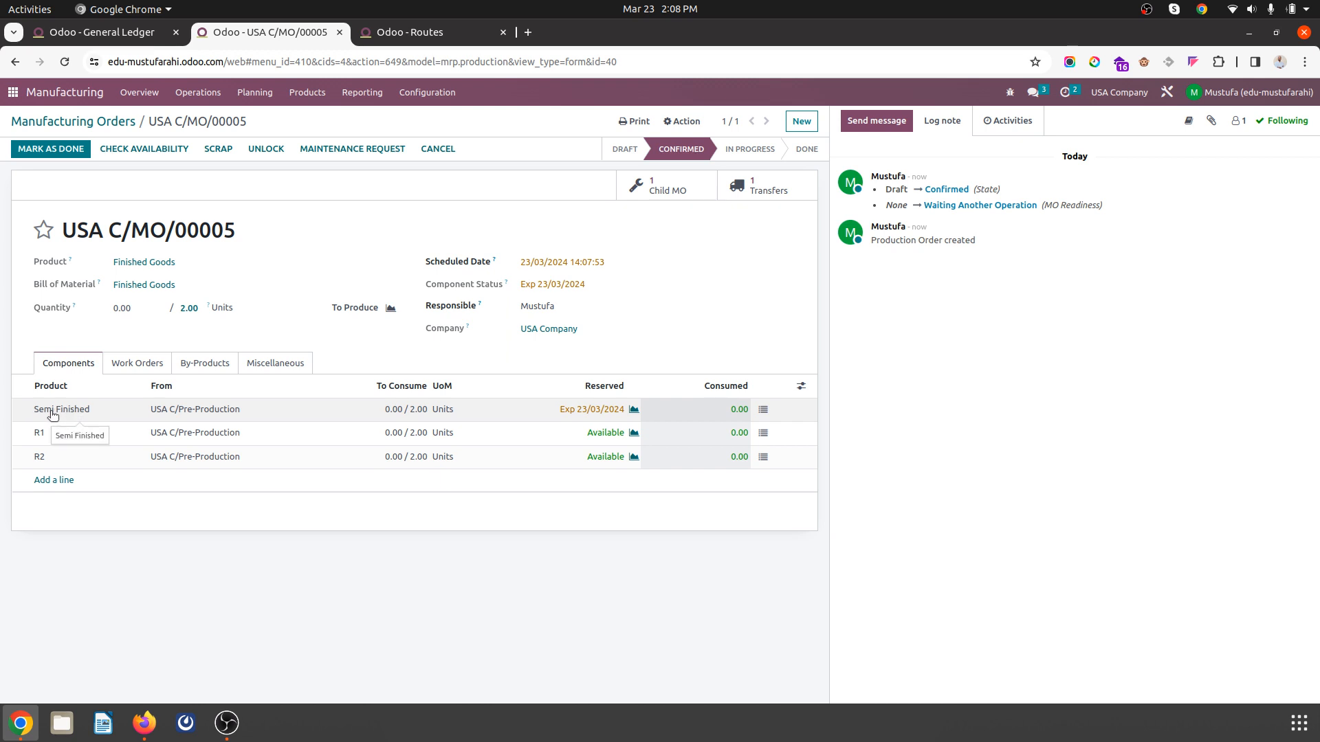
Step: Fill in the done quantities and validate the Stock to Pre-Production component transfer of the child Semi Finished manufacturing order
click(664, 196)
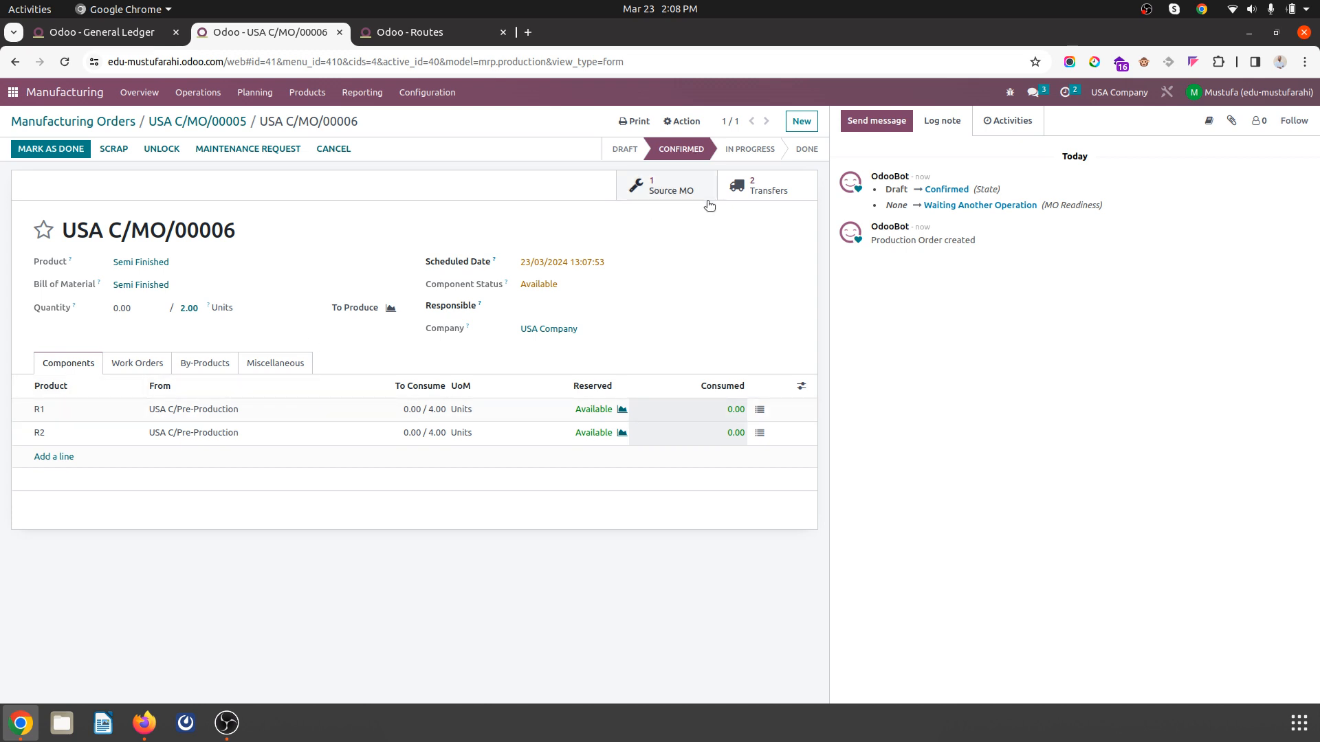
click(812, 188)
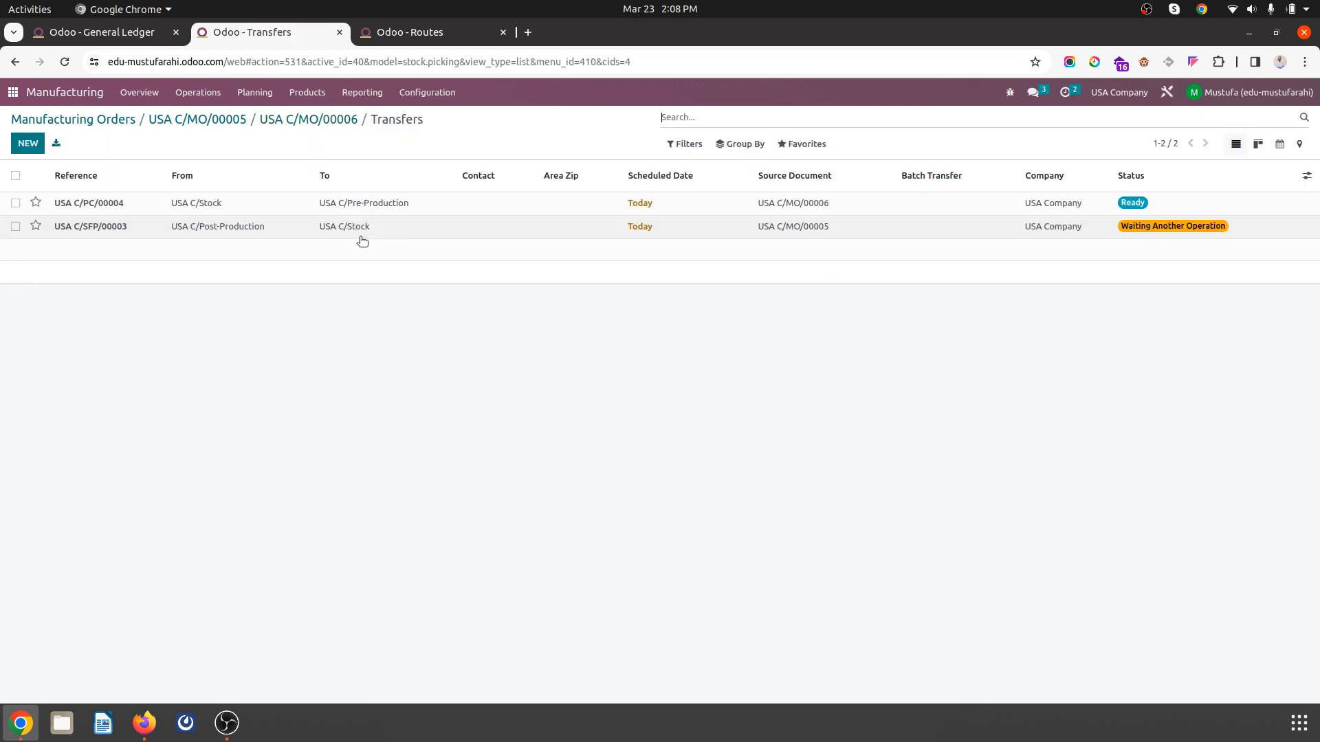
click(257, 207)
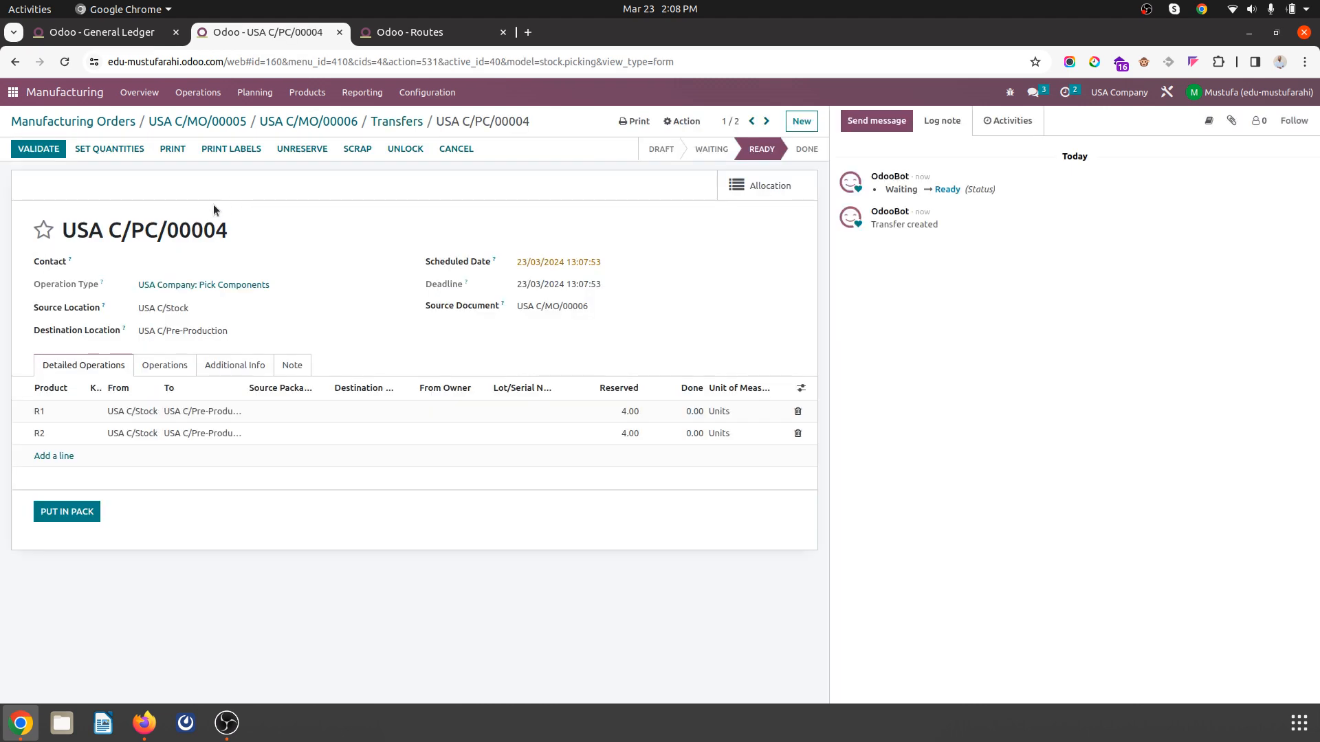
click(93, 160)
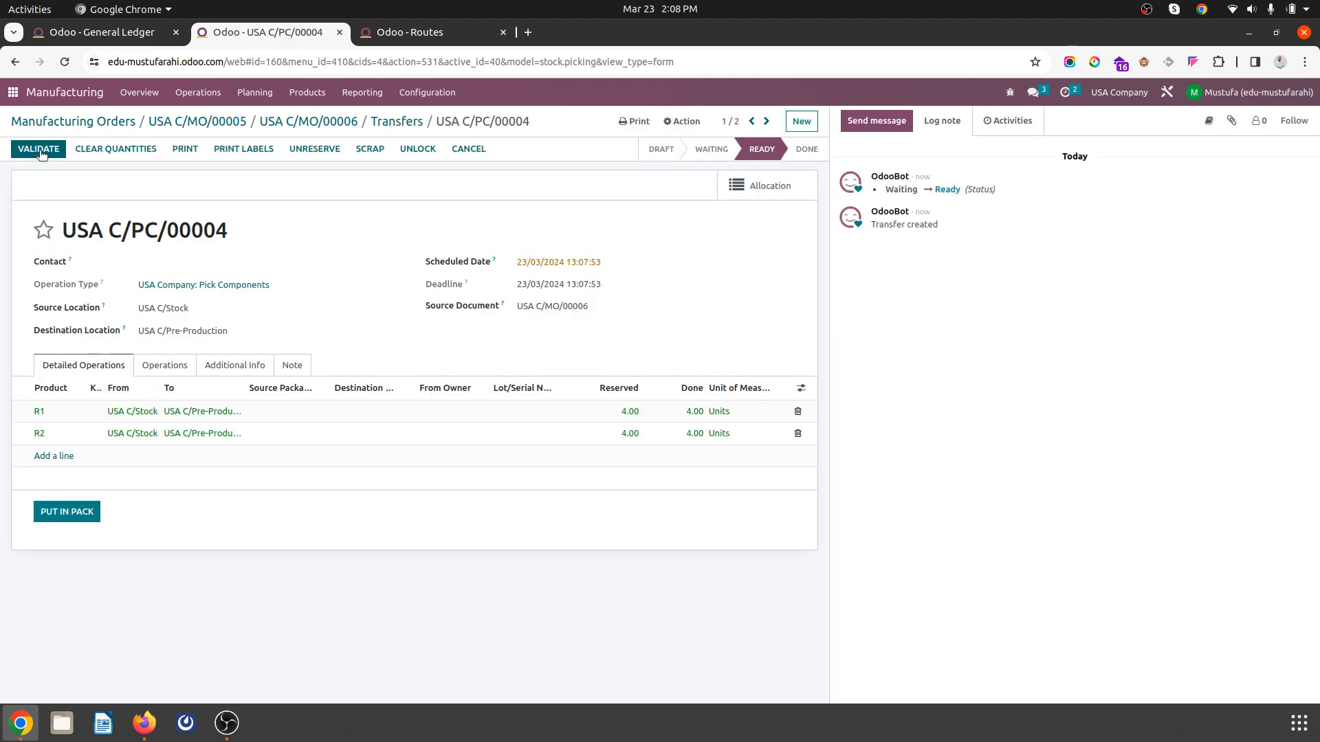
click(40, 150)
click(383, 128)
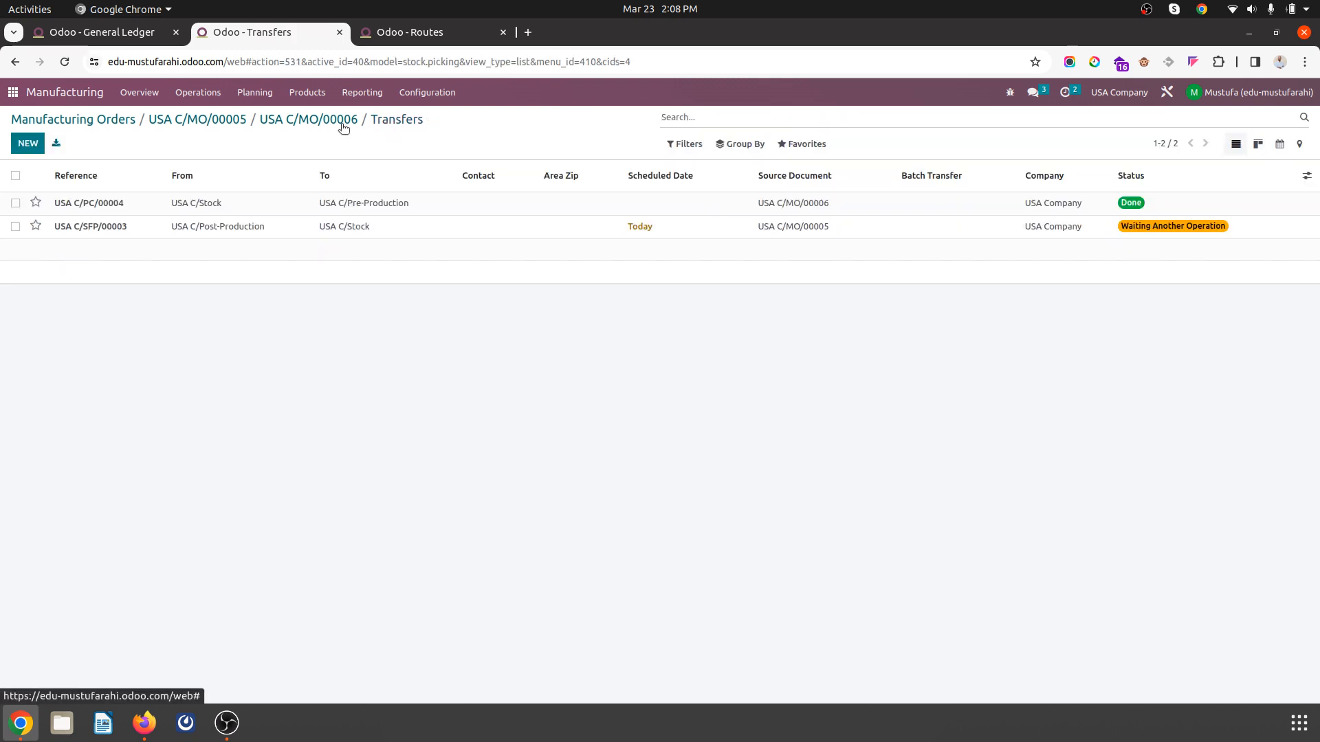
Step: Mark the child Semi Finished manufacturing order as done and return to the parent Finished Goods order
click(344, 126)
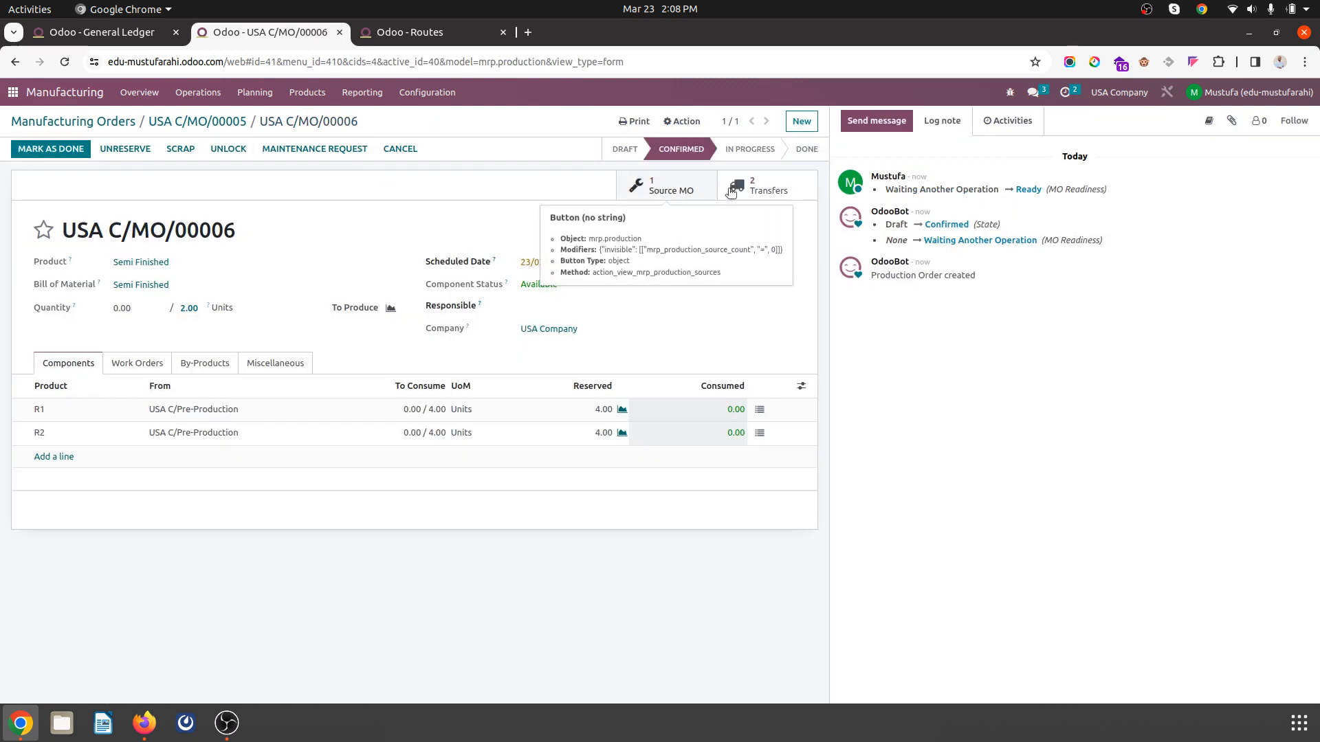
click(753, 187)
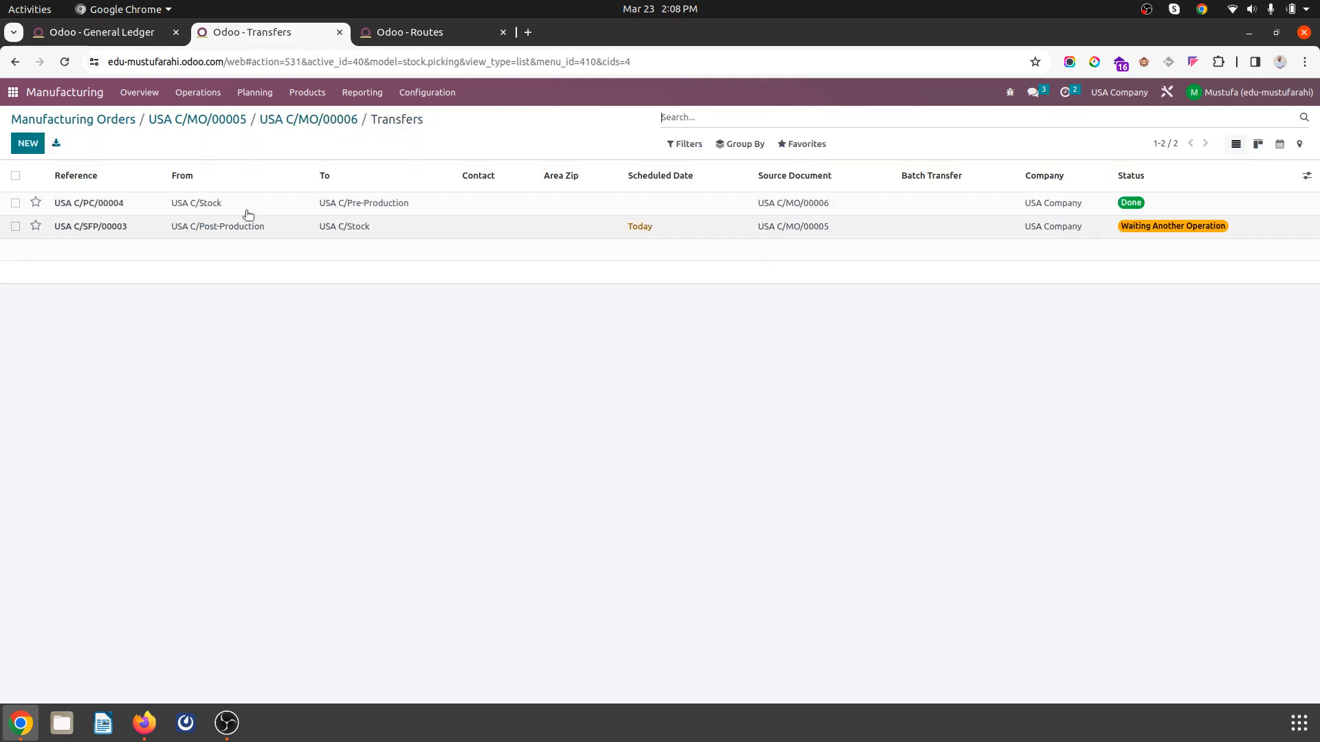
click(297, 121)
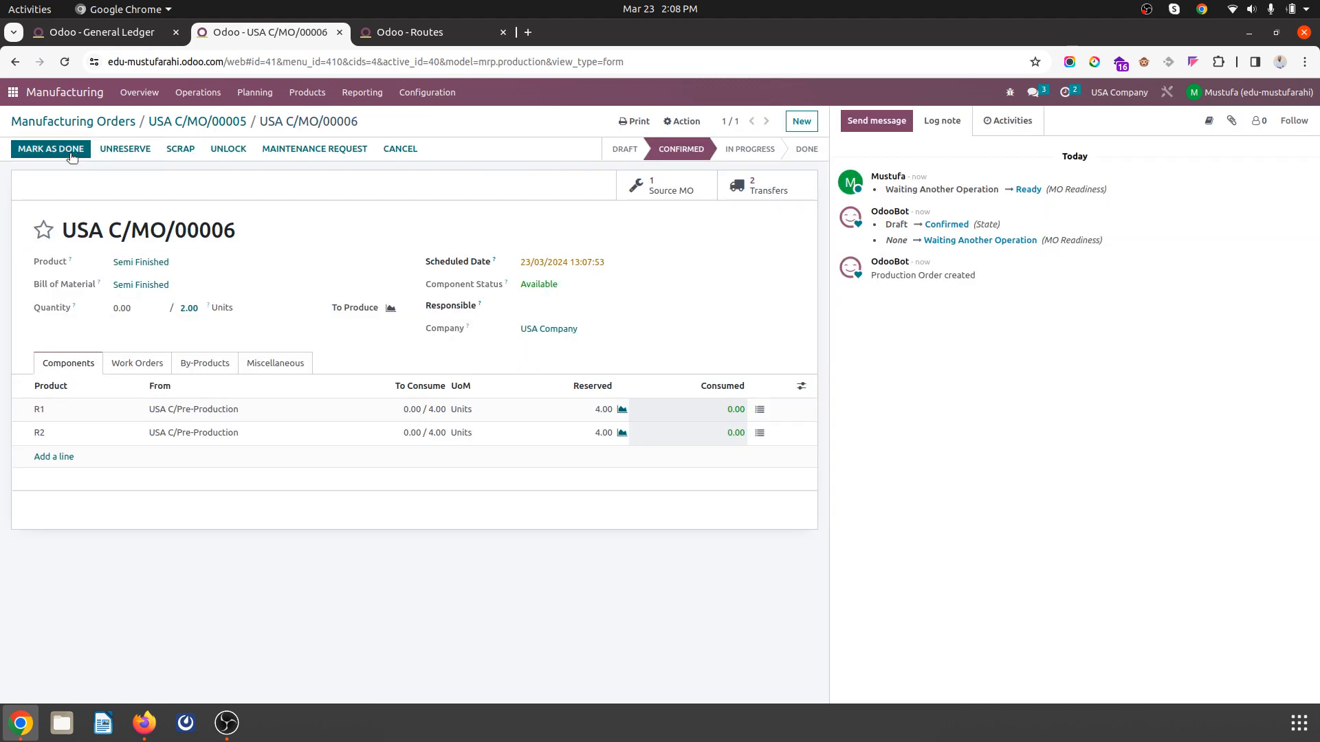
click(59, 150)
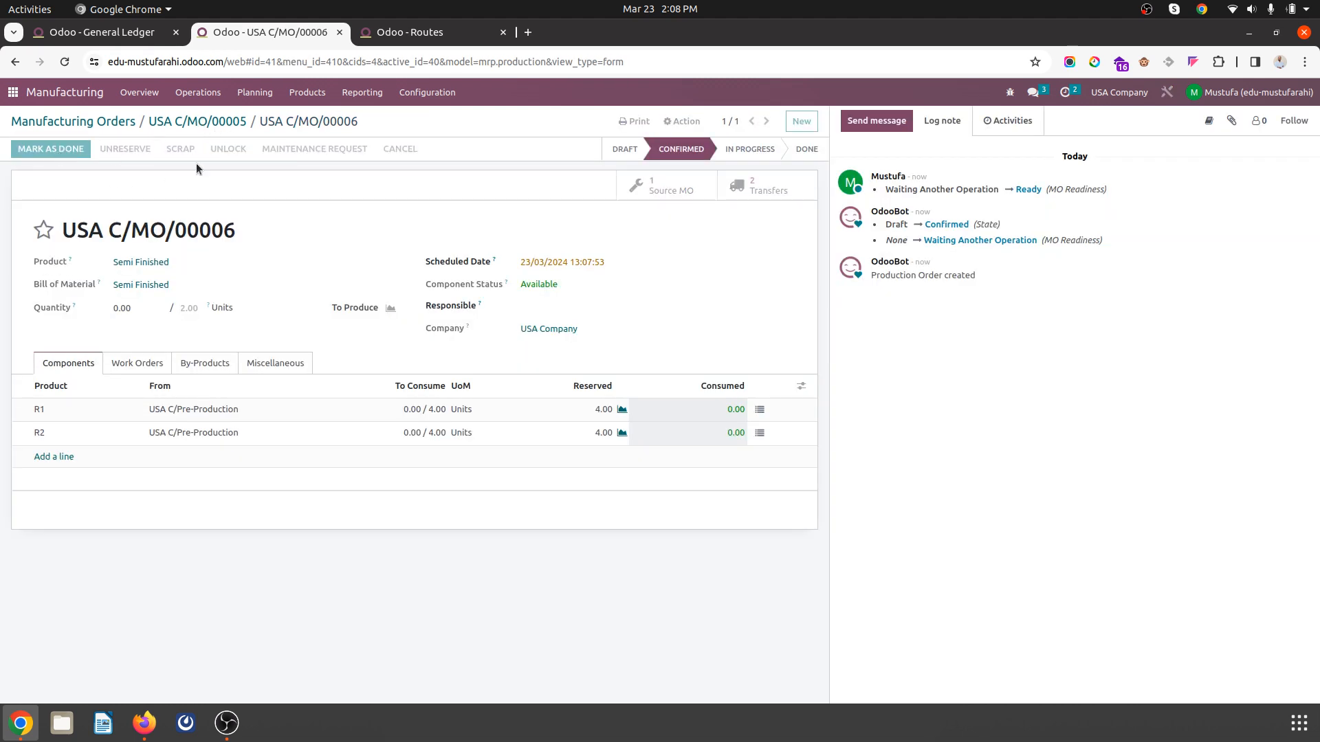
click(354, 215)
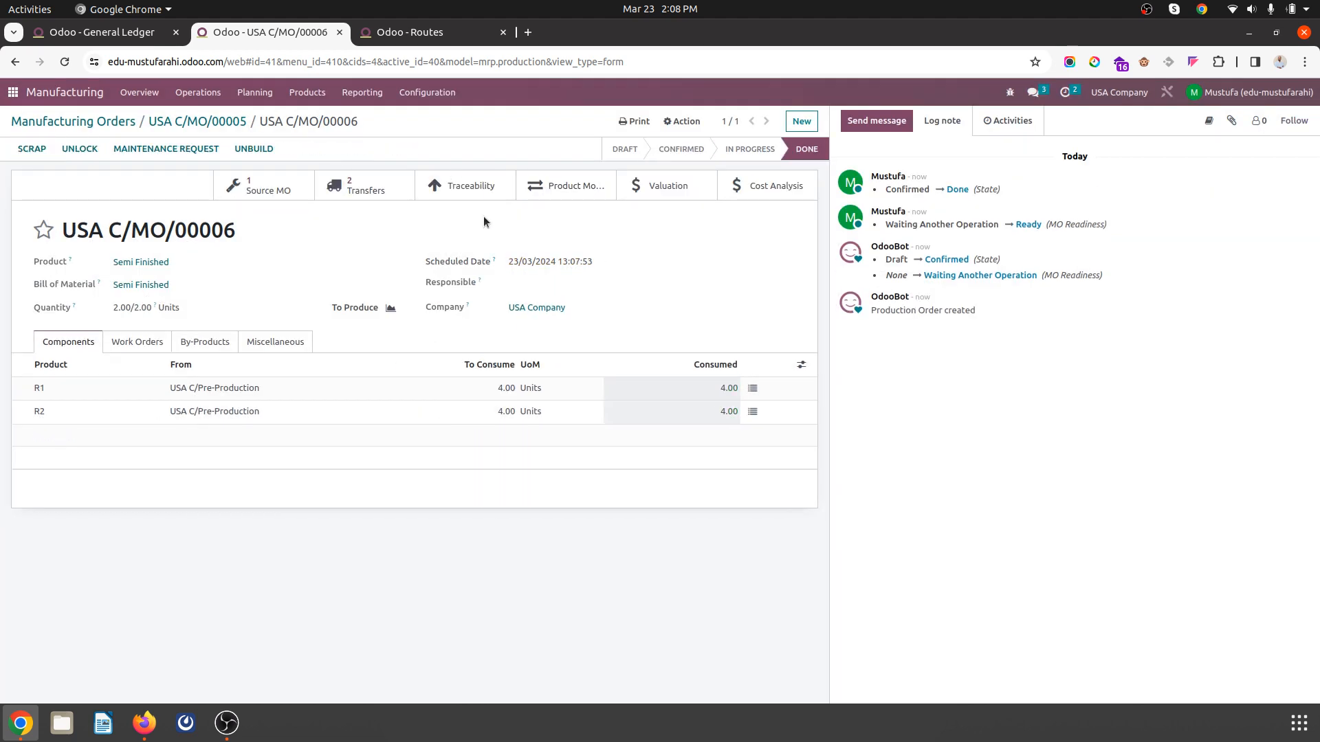
click(222, 124)
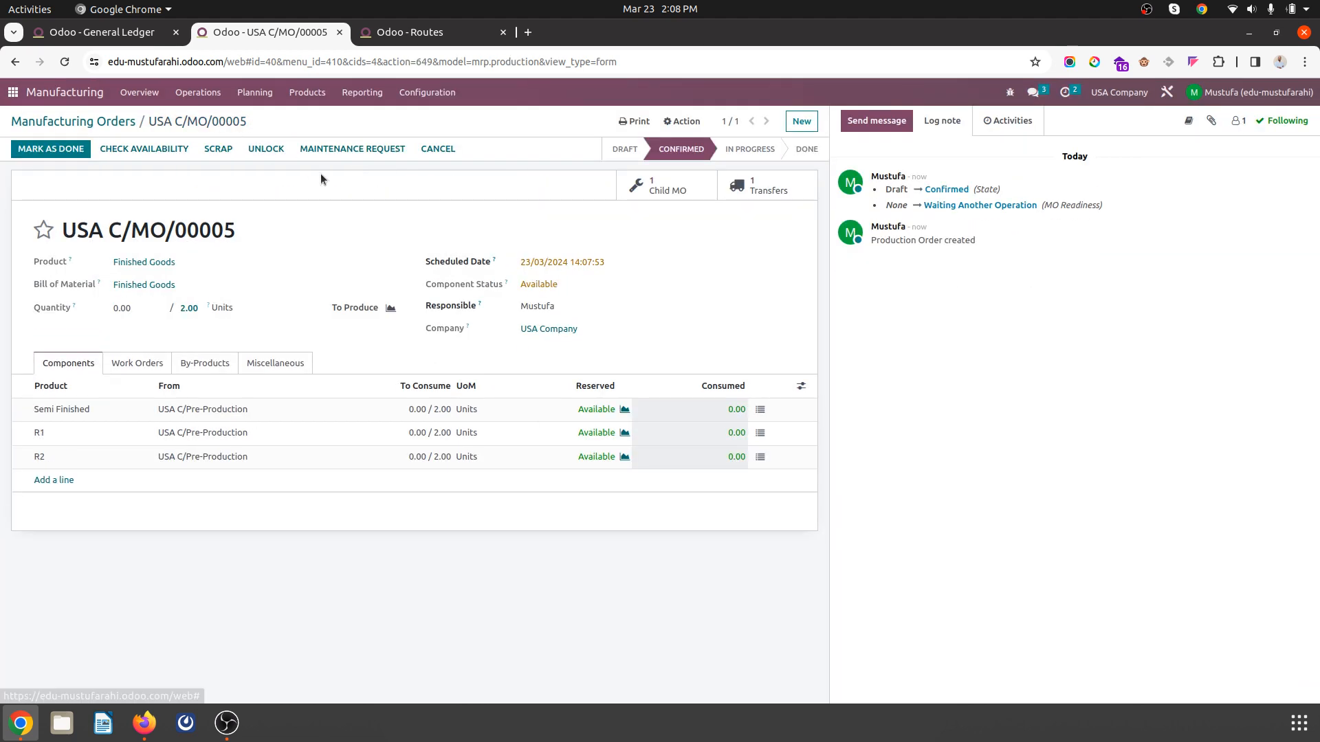
Step: Refresh the General Ledger and examine the postings of the Stock Valuation and Cost of Production - Semi Finished accounts
click(402, 37)
click(116, 40)
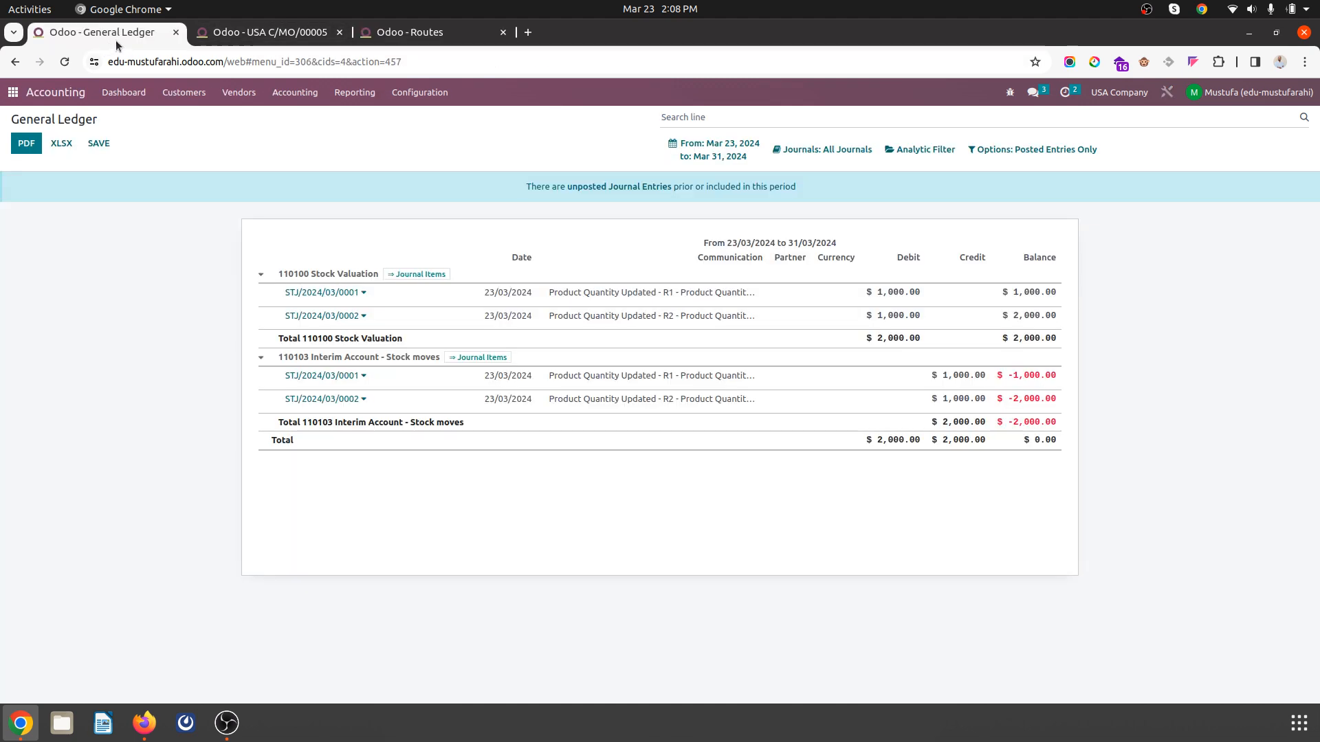
click(67, 64)
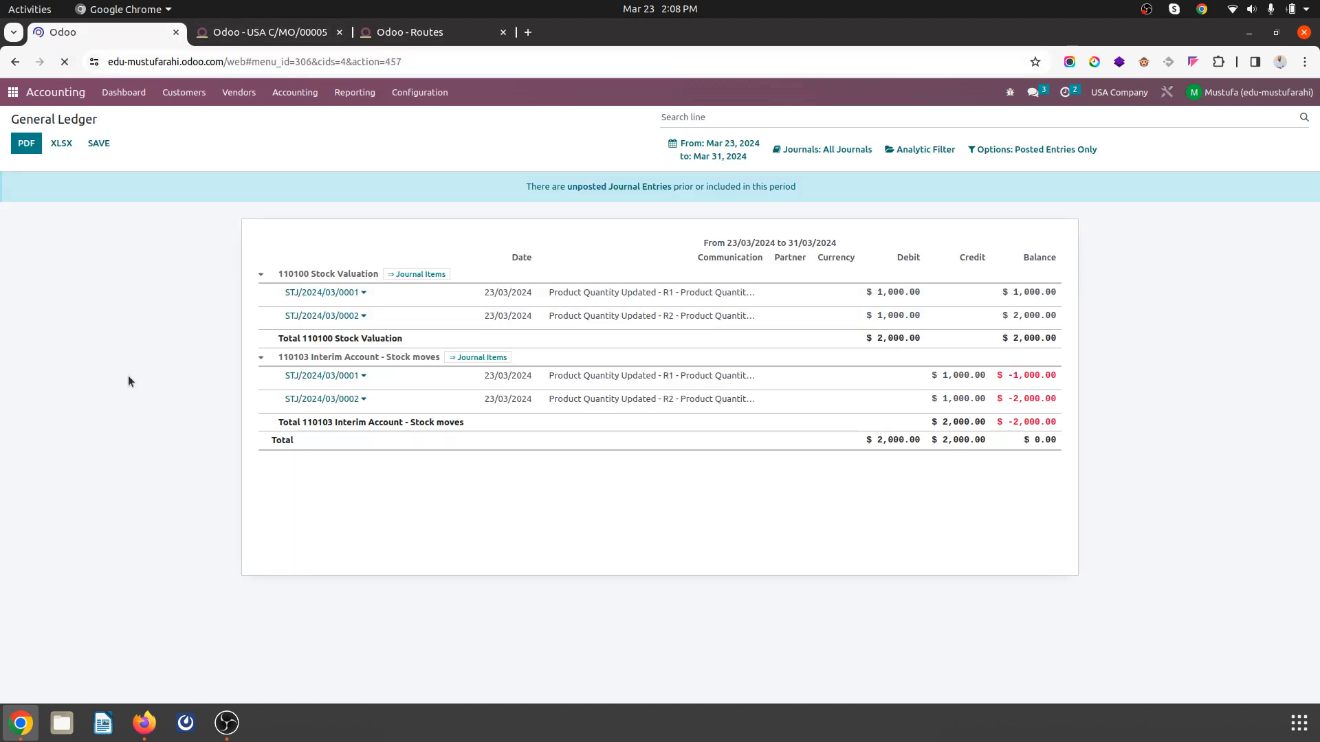
click(261, 429)
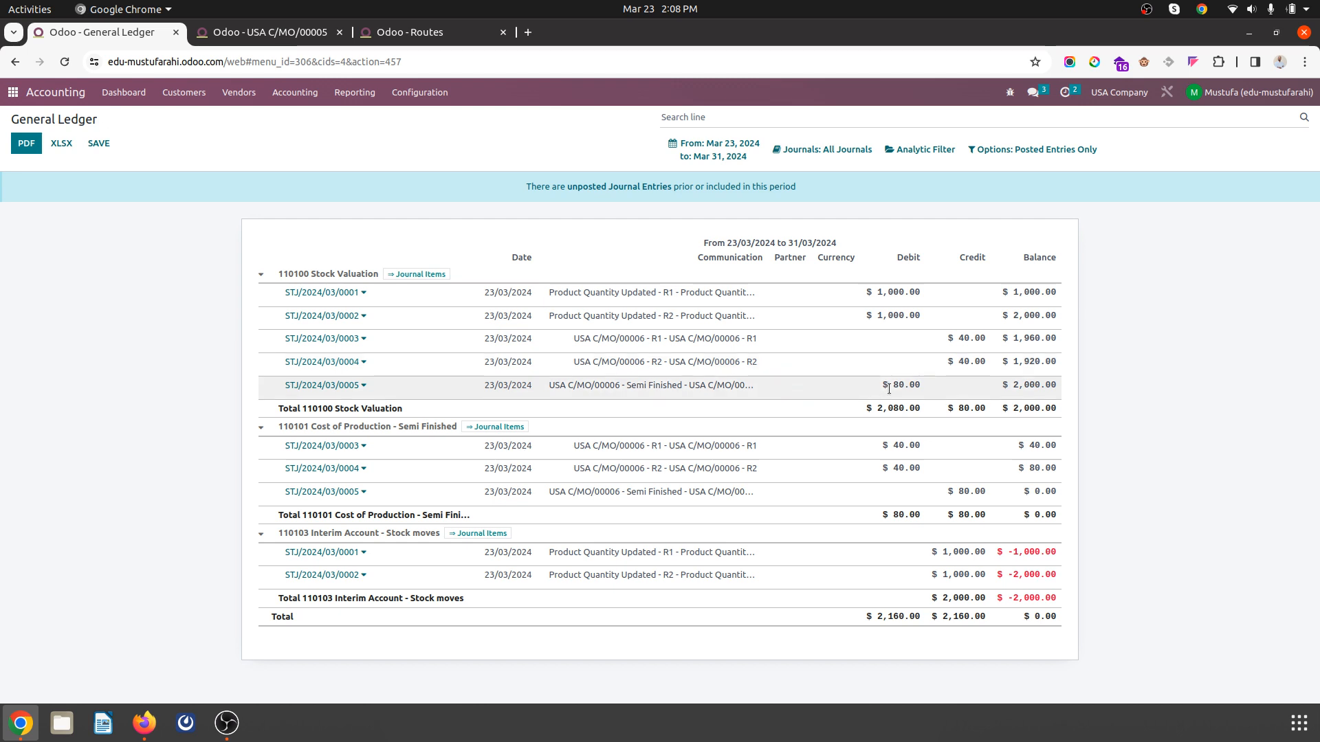
Step: Mark the parent Finished Goods manufacturing order as done and check the availability of its component transfer
click(303, 31)
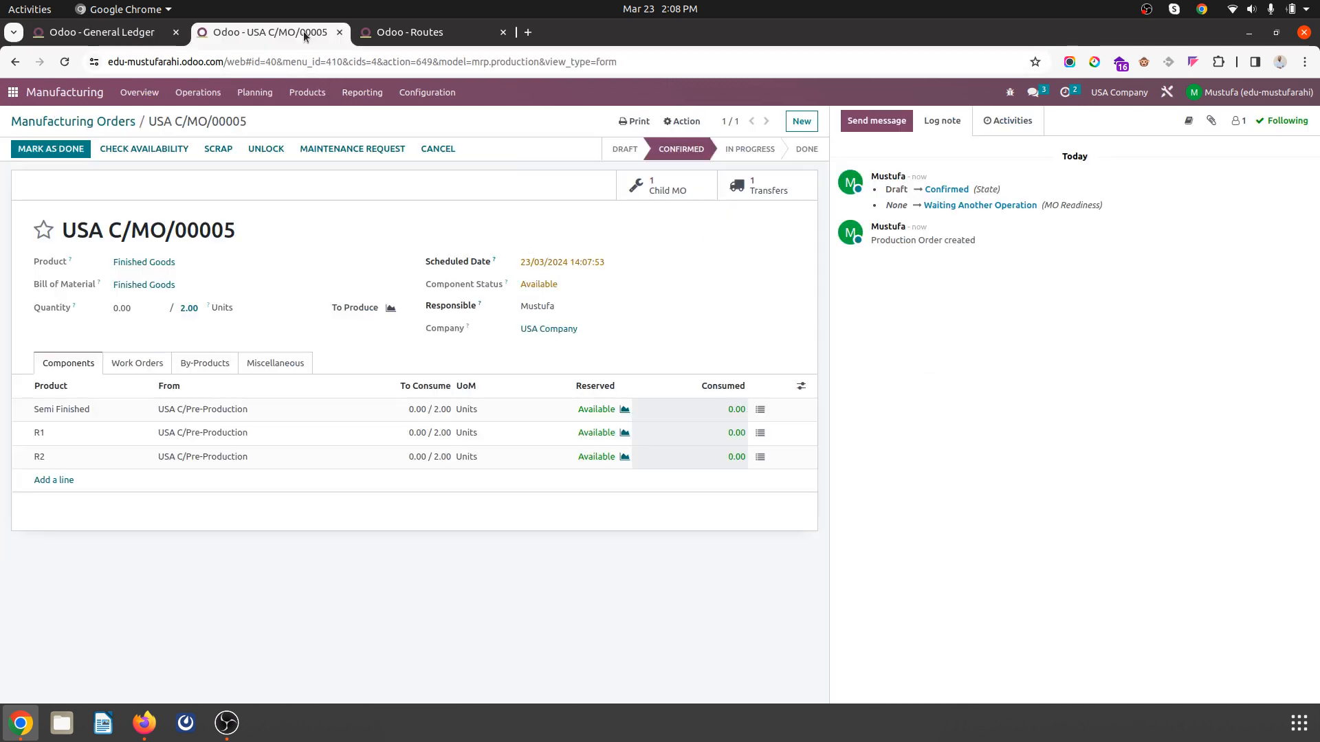
click(76, 147)
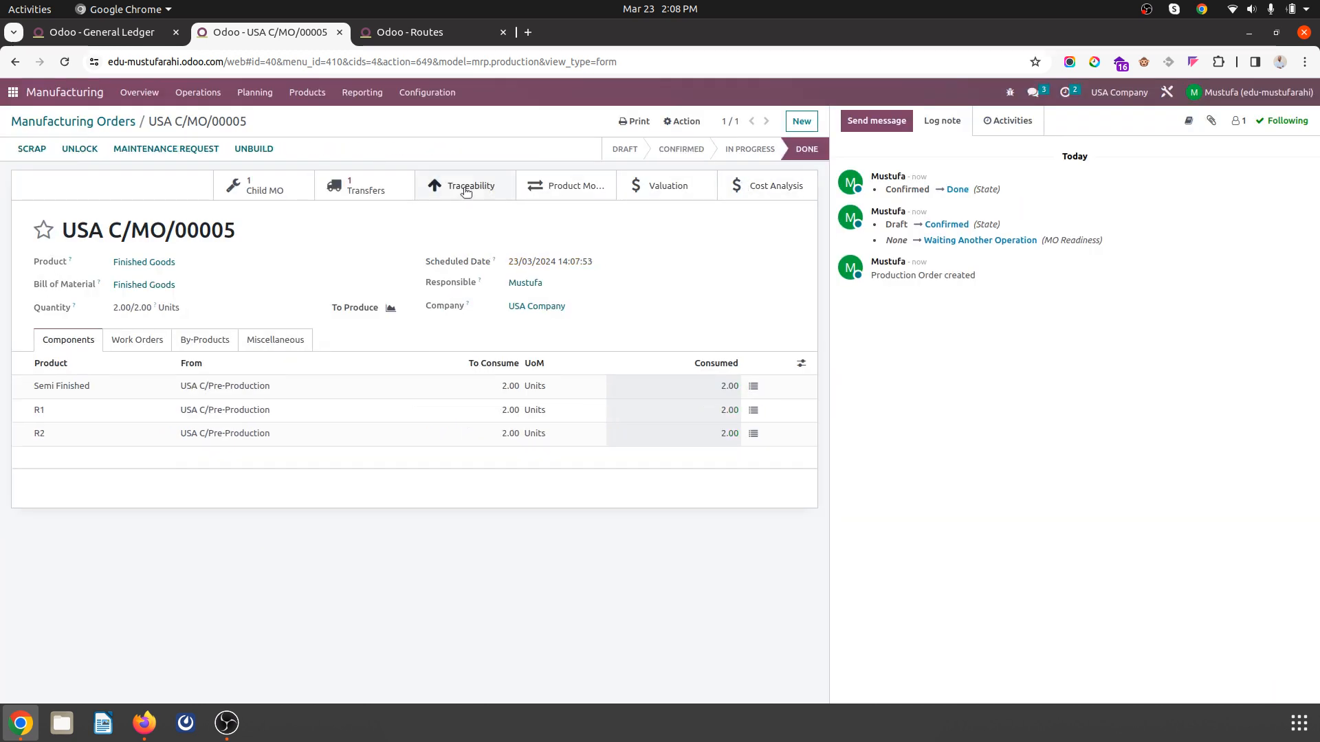
click(357, 191)
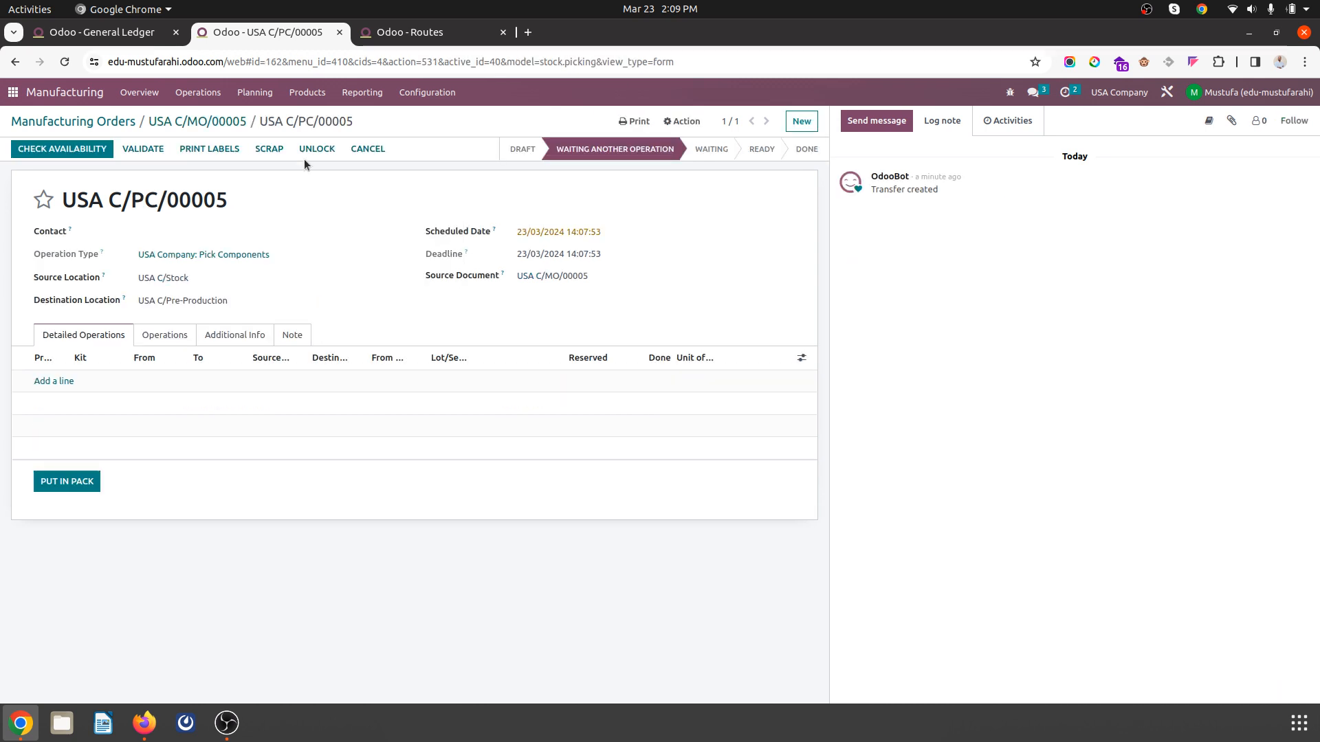
click(60, 150)
click(189, 121)
click(72, 121)
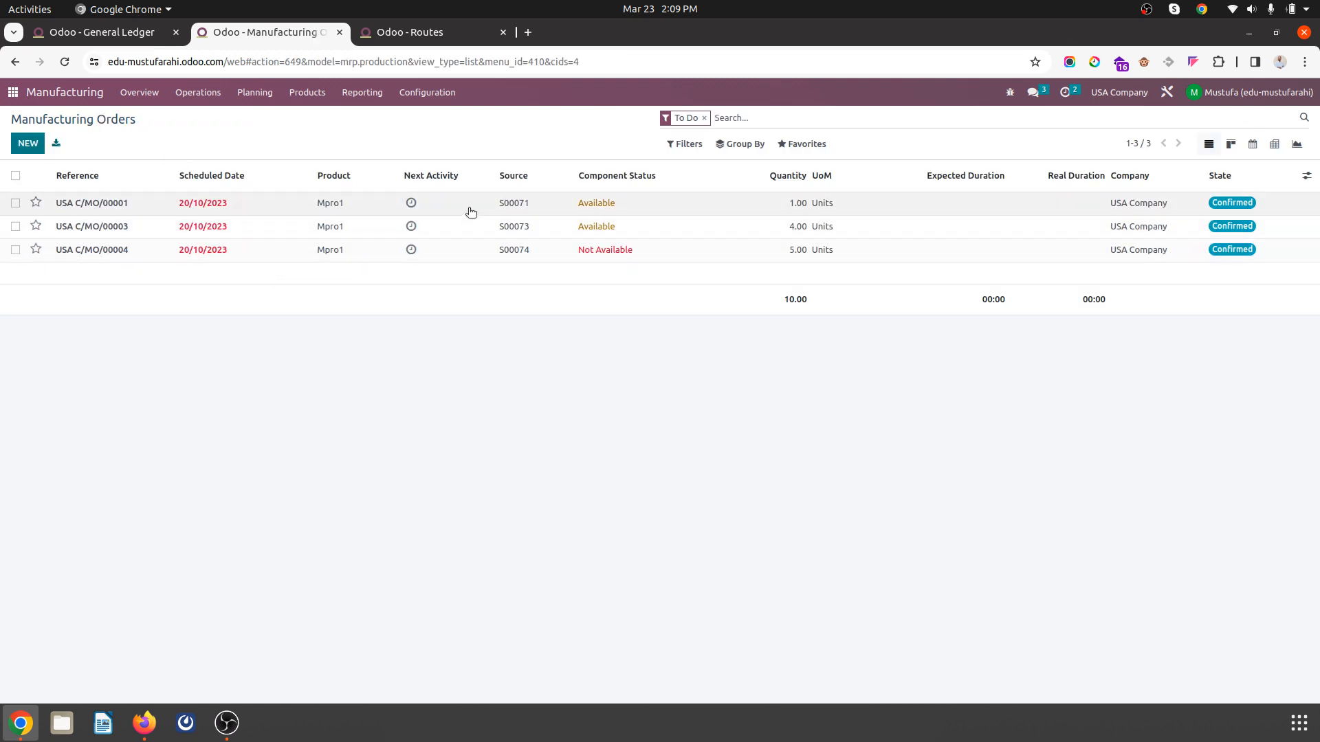
click(265, 208)
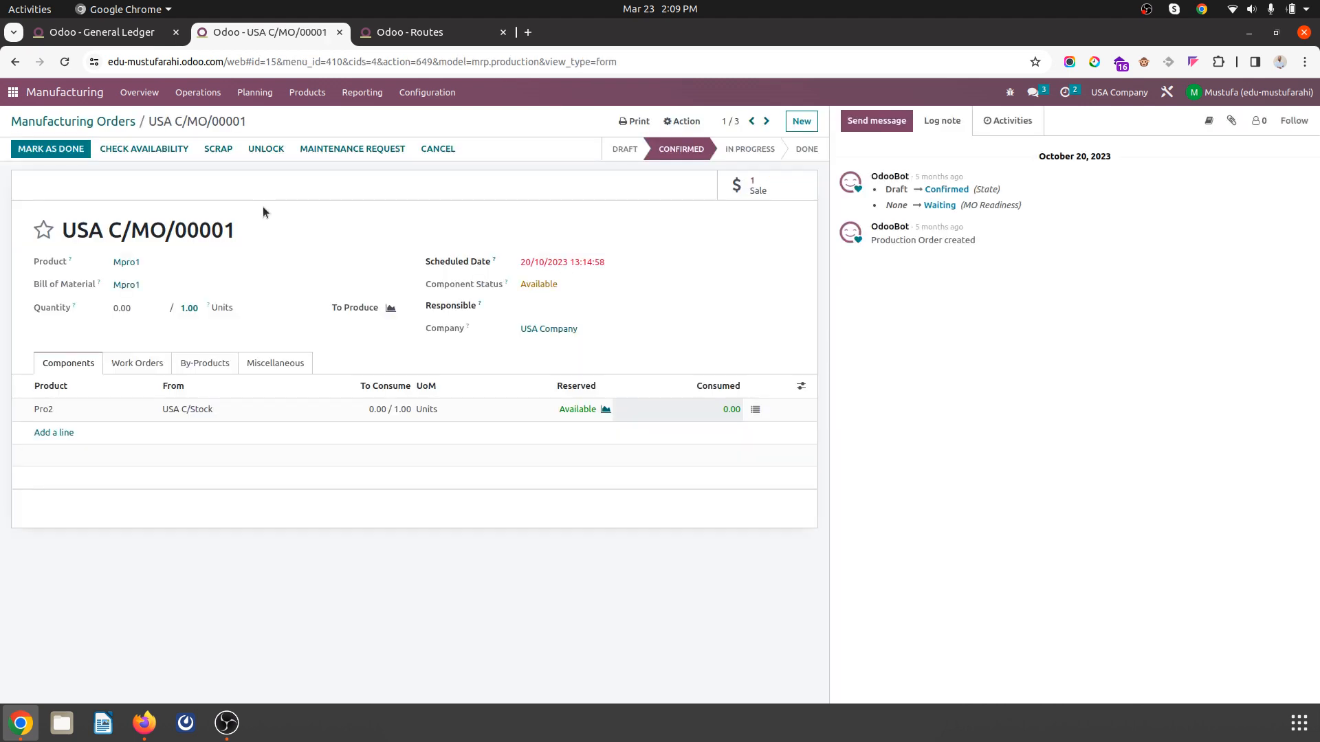
click(767, 122)
click(767, 121)
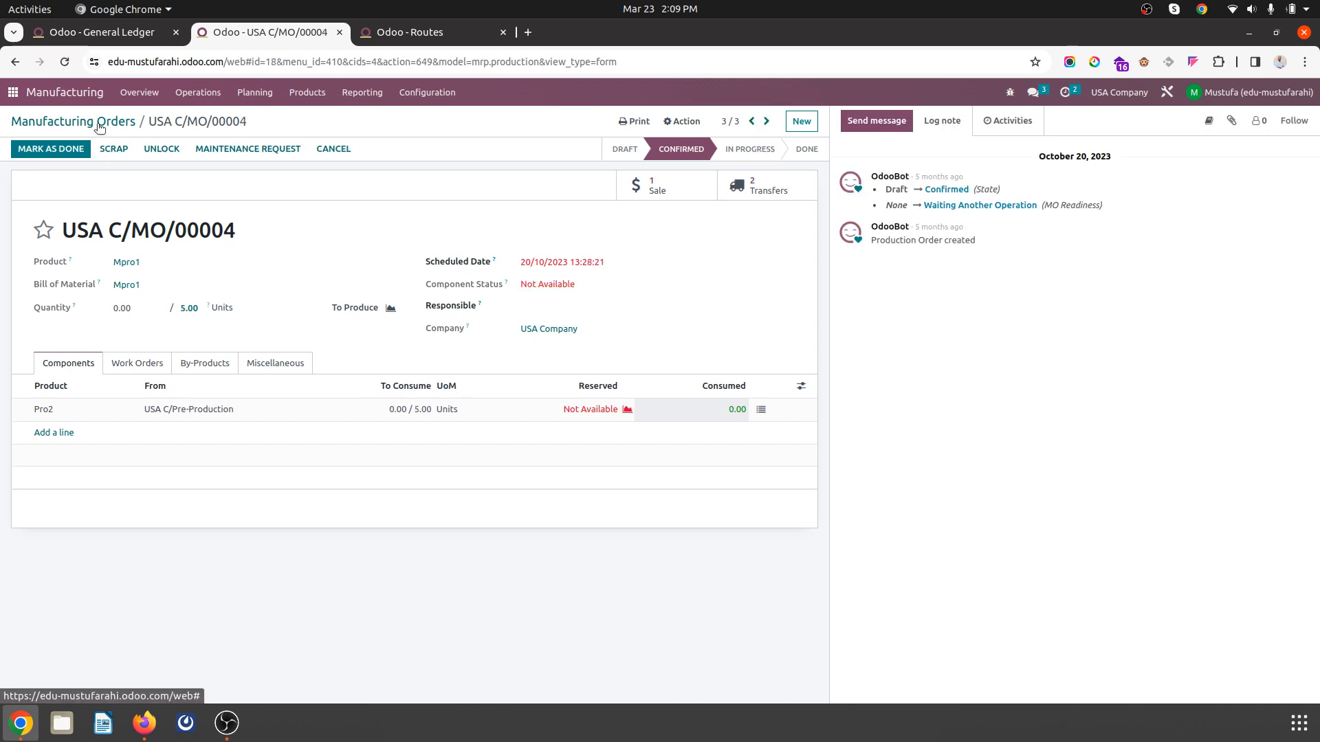
Step: From the unfiltered manufacturing orders list, fill in the done quantities and validate the Semi Finished order's Post-Production to Stock transfer
click(100, 128)
key(BackSpace)
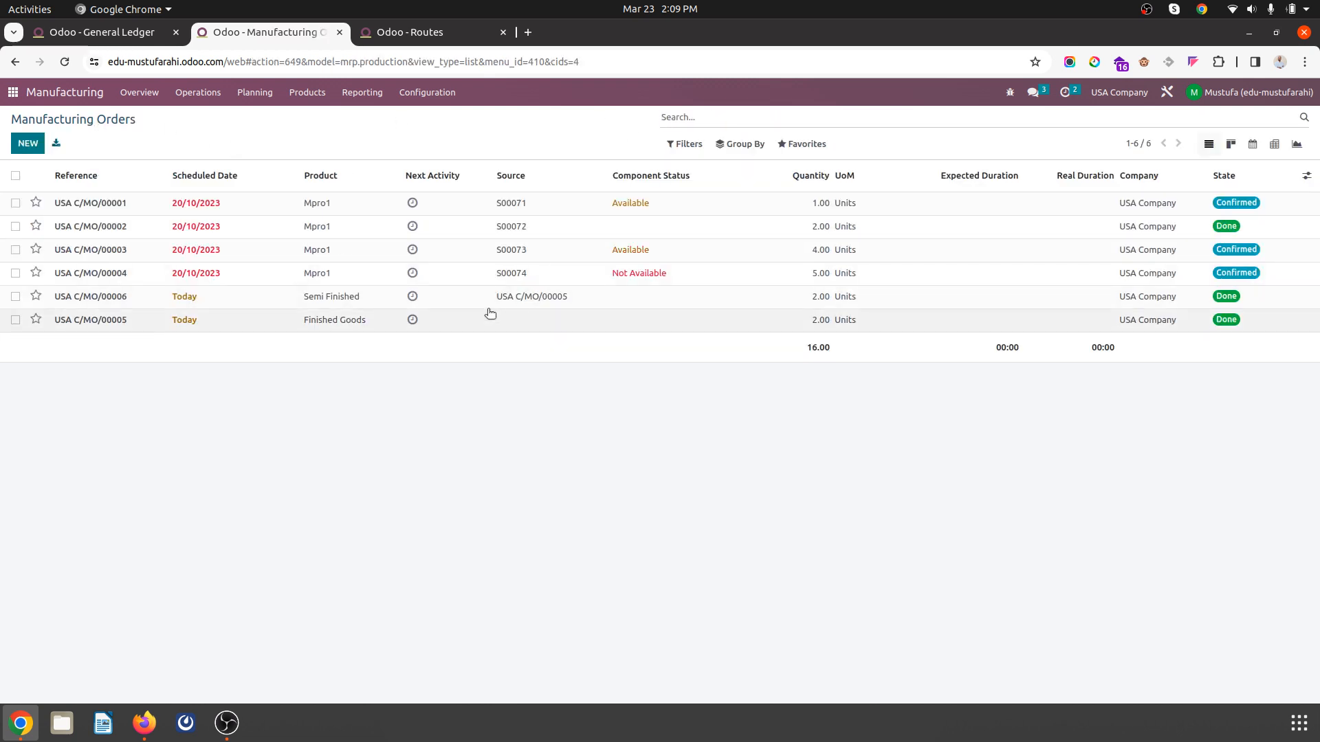
click(515, 297)
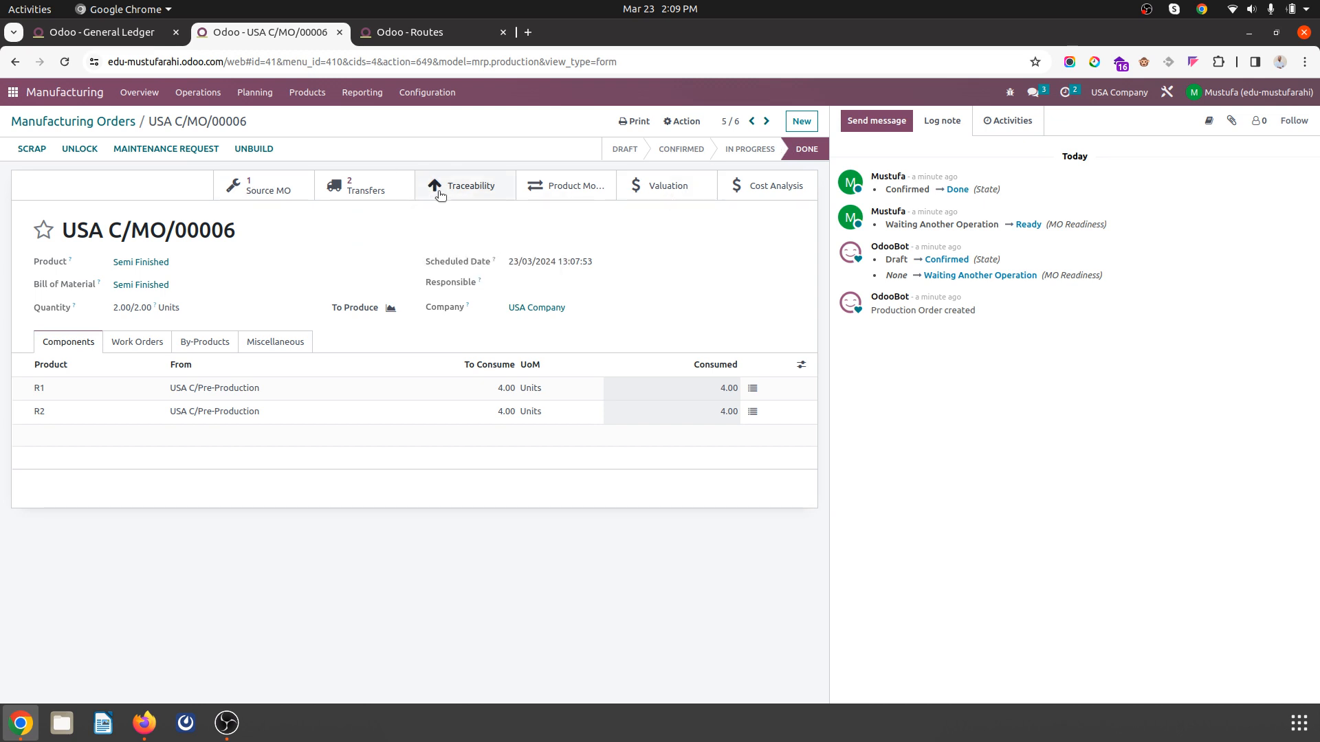
click(376, 191)
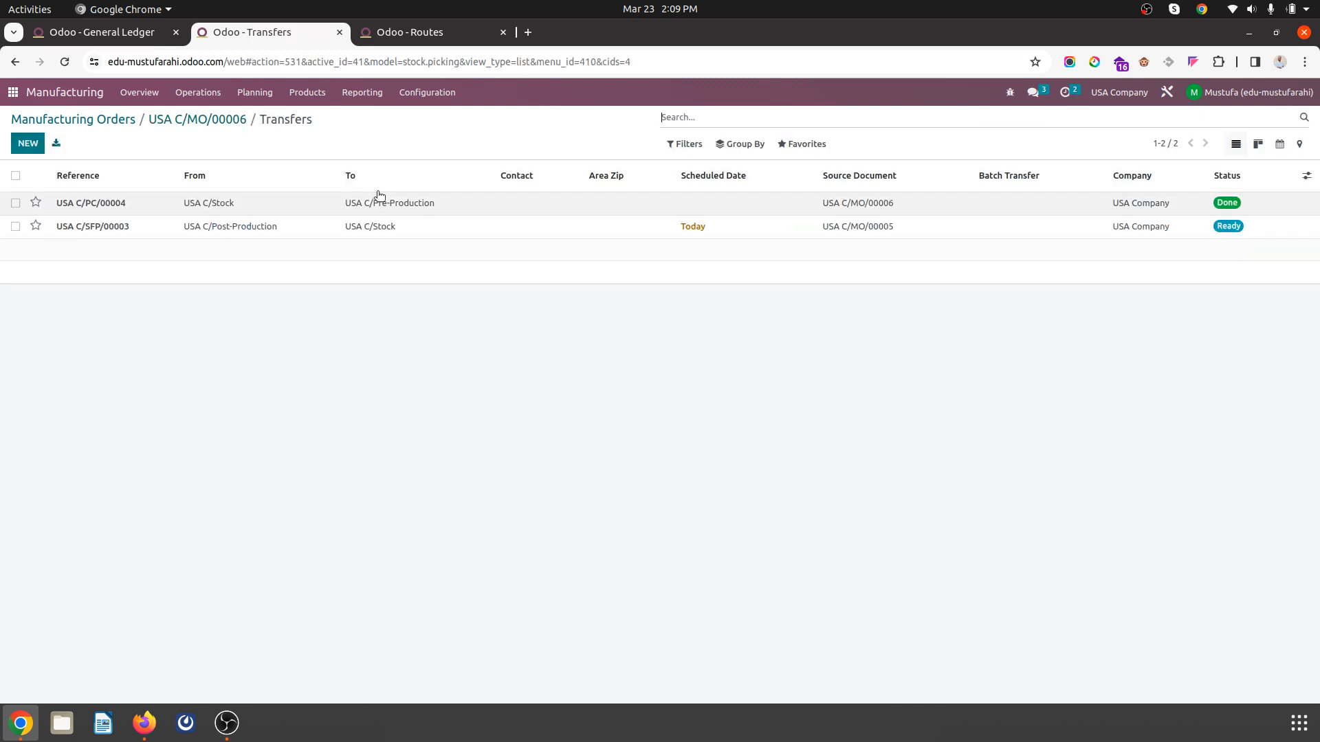
click(386, 225)
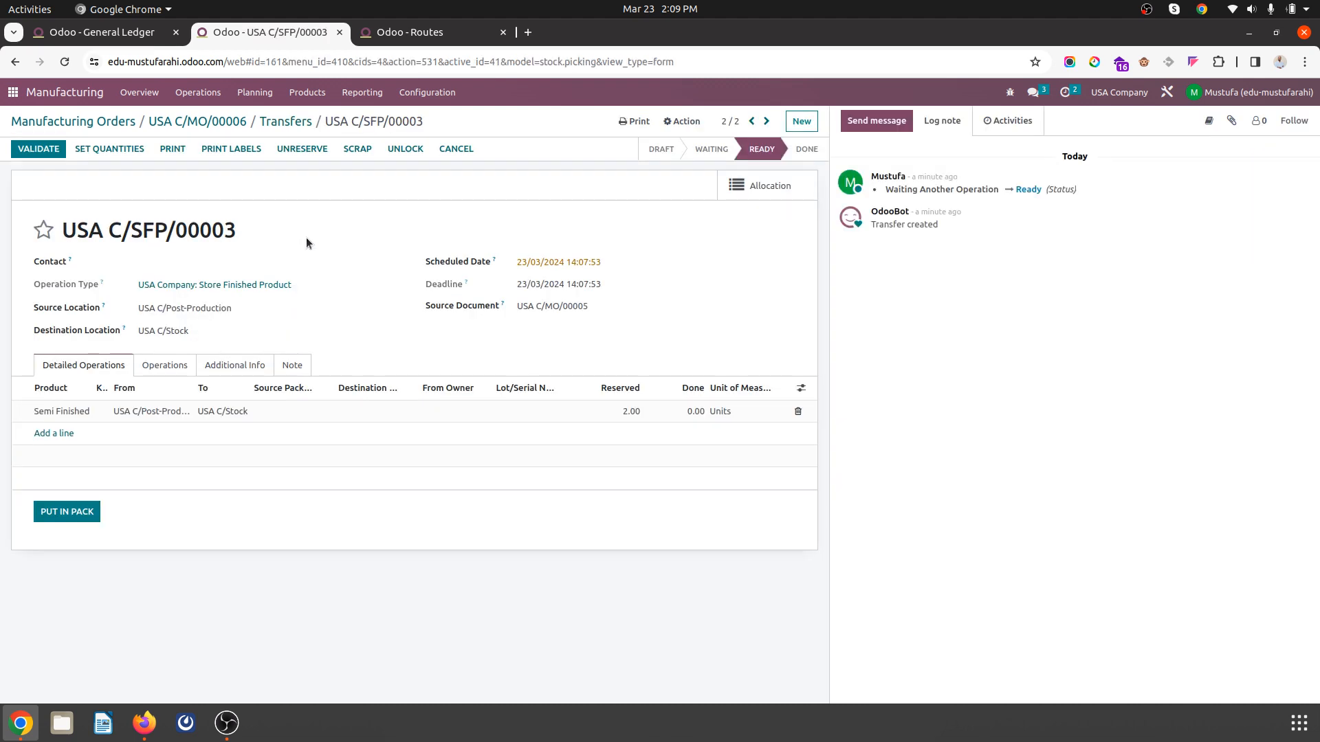
click(107, 156)
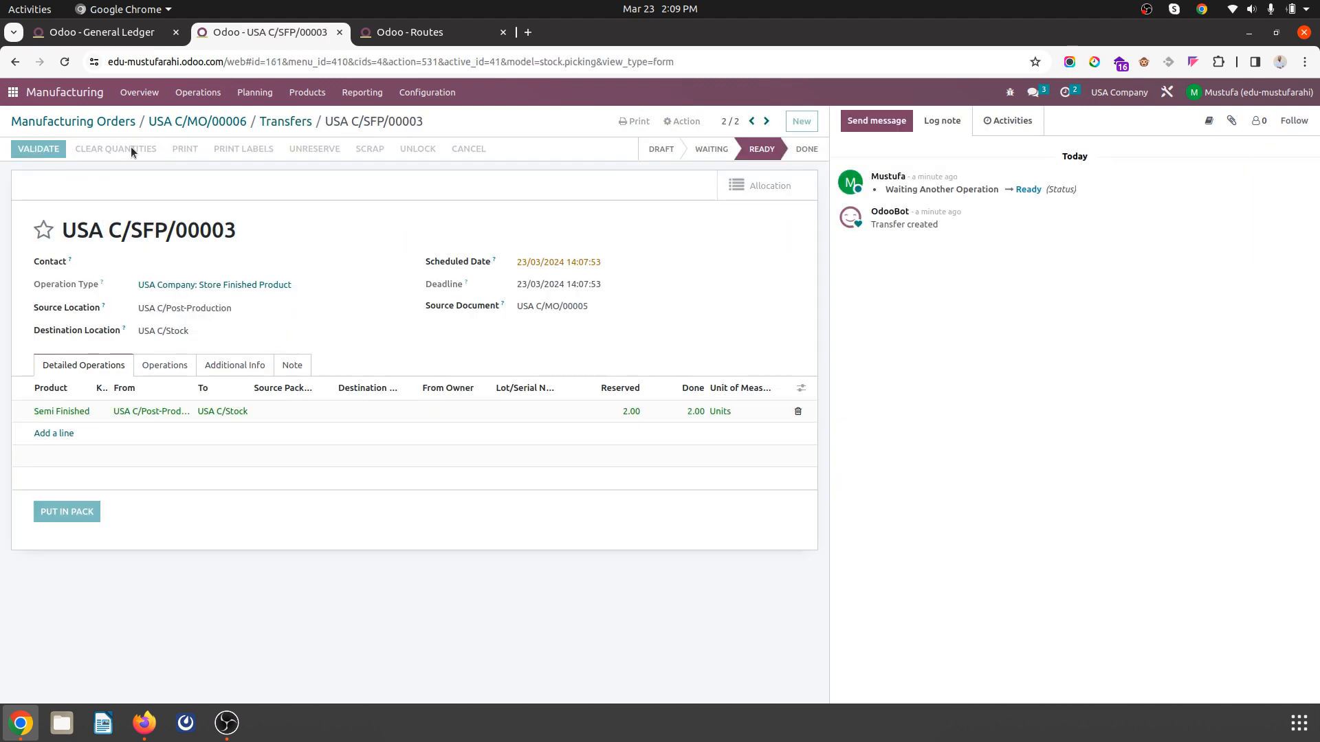
click(277, 122)
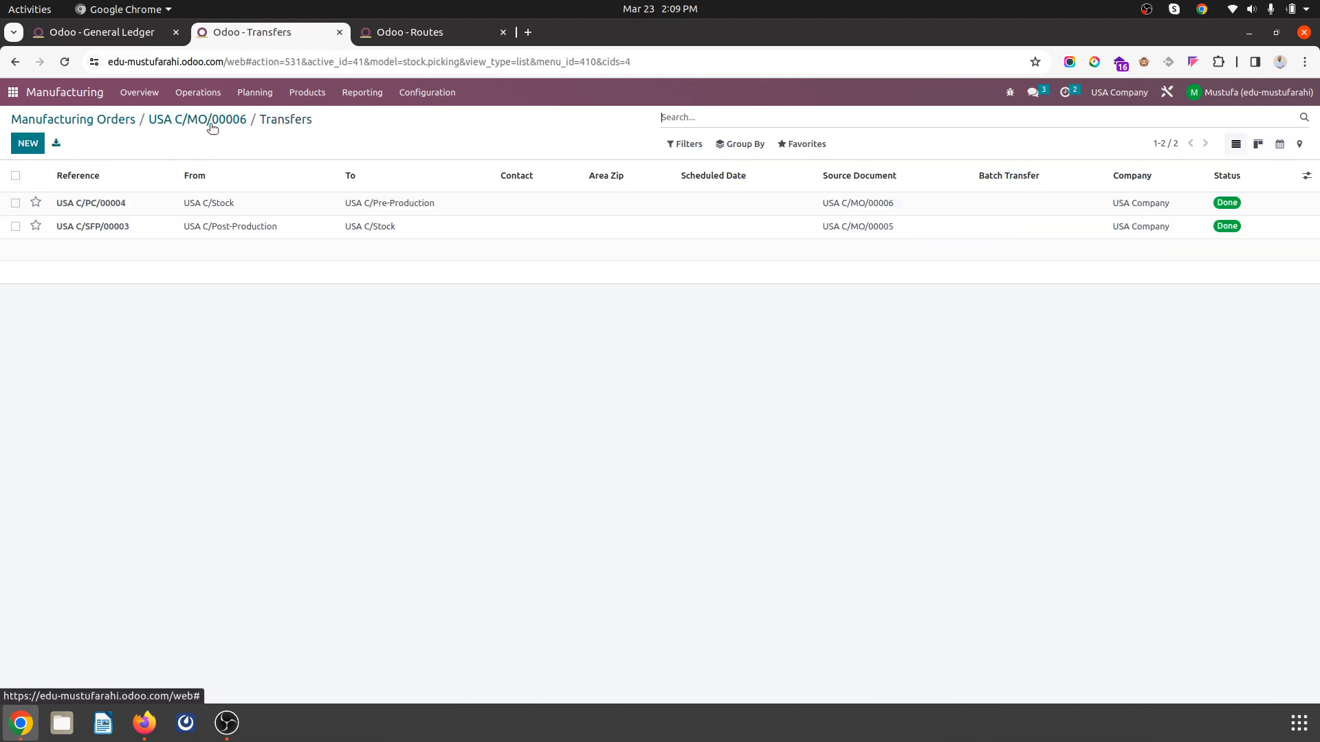
Step: Go to the source Finished Goods order and validate its Stock to Pre-Production transfer of Semi Finished with the done quantities filled in
click(220, 123)
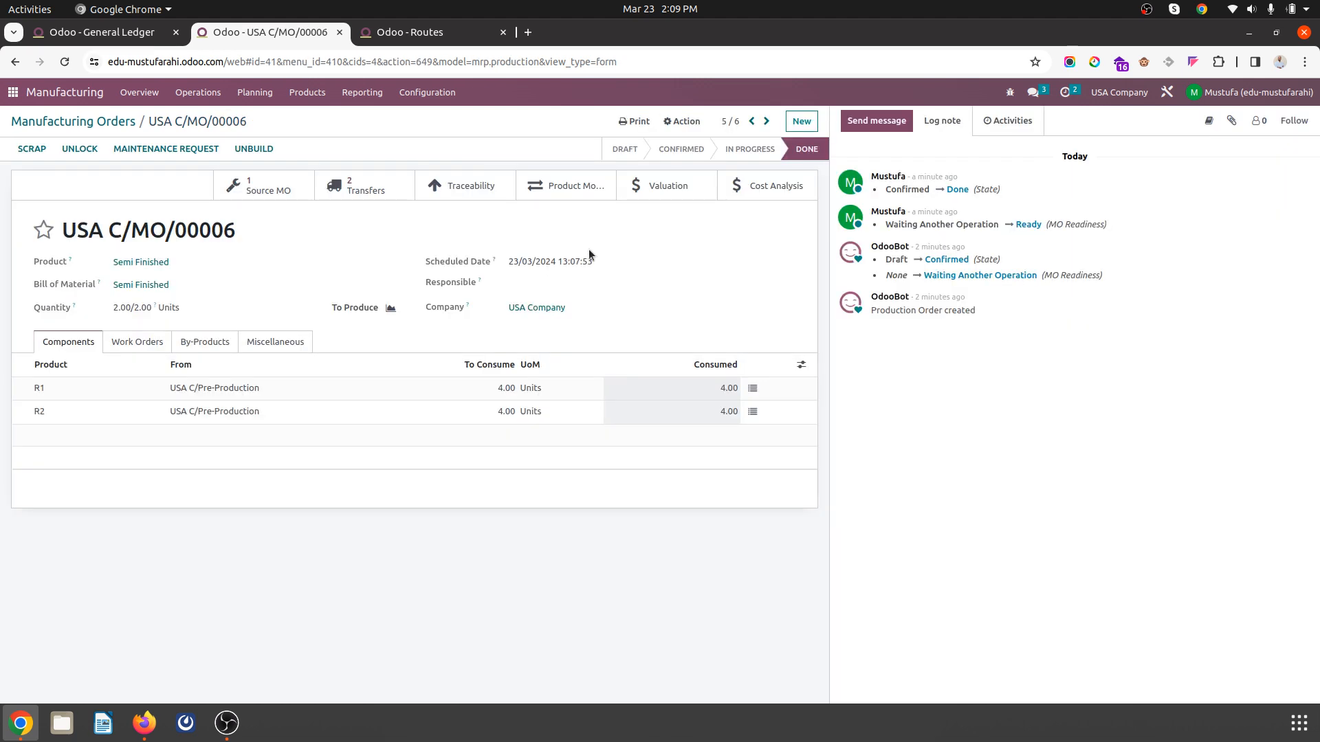
click(259, 194)
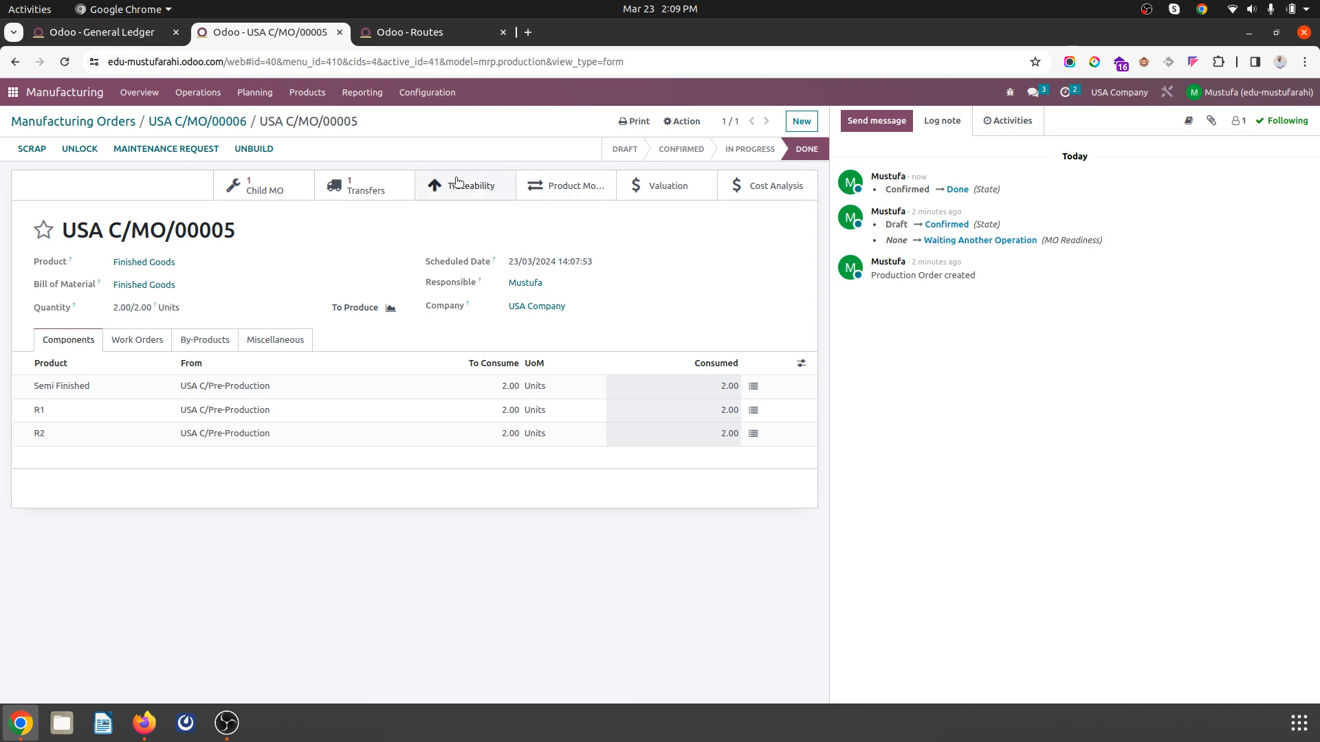
click(382, 193)
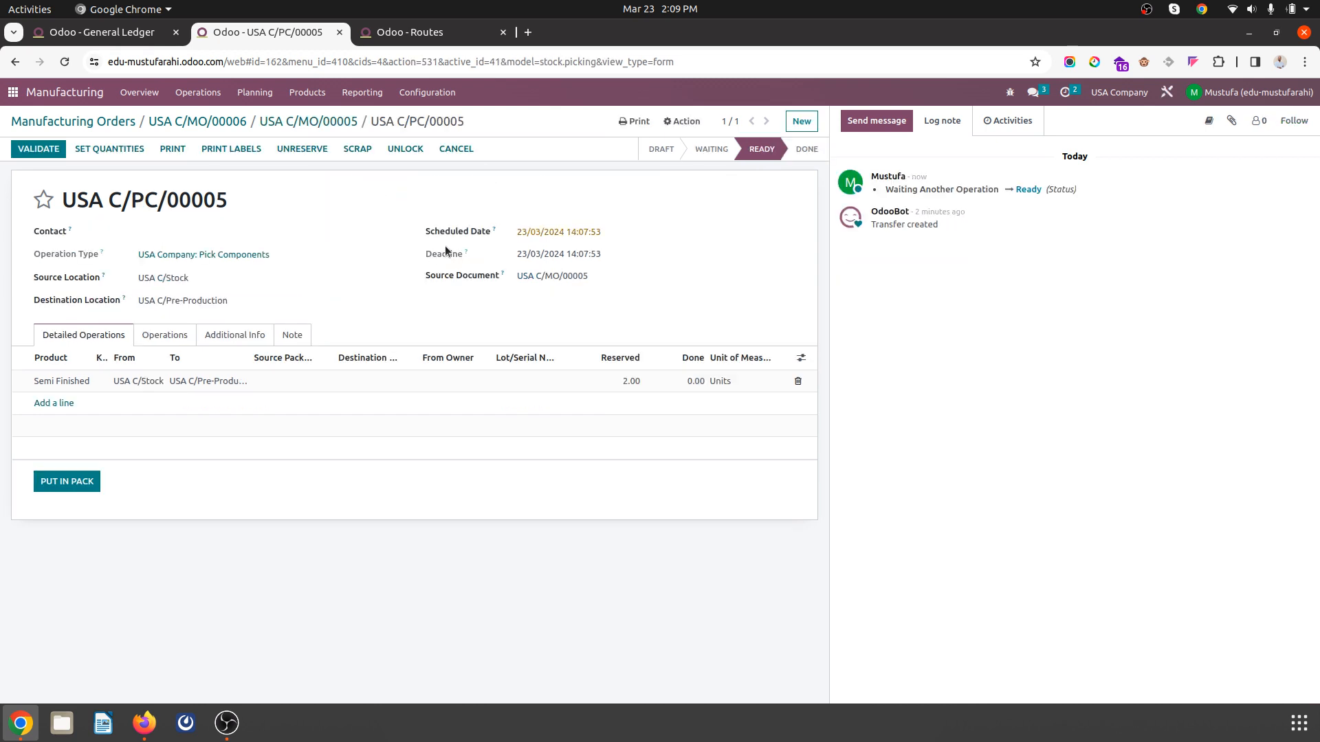
click(96, 149)
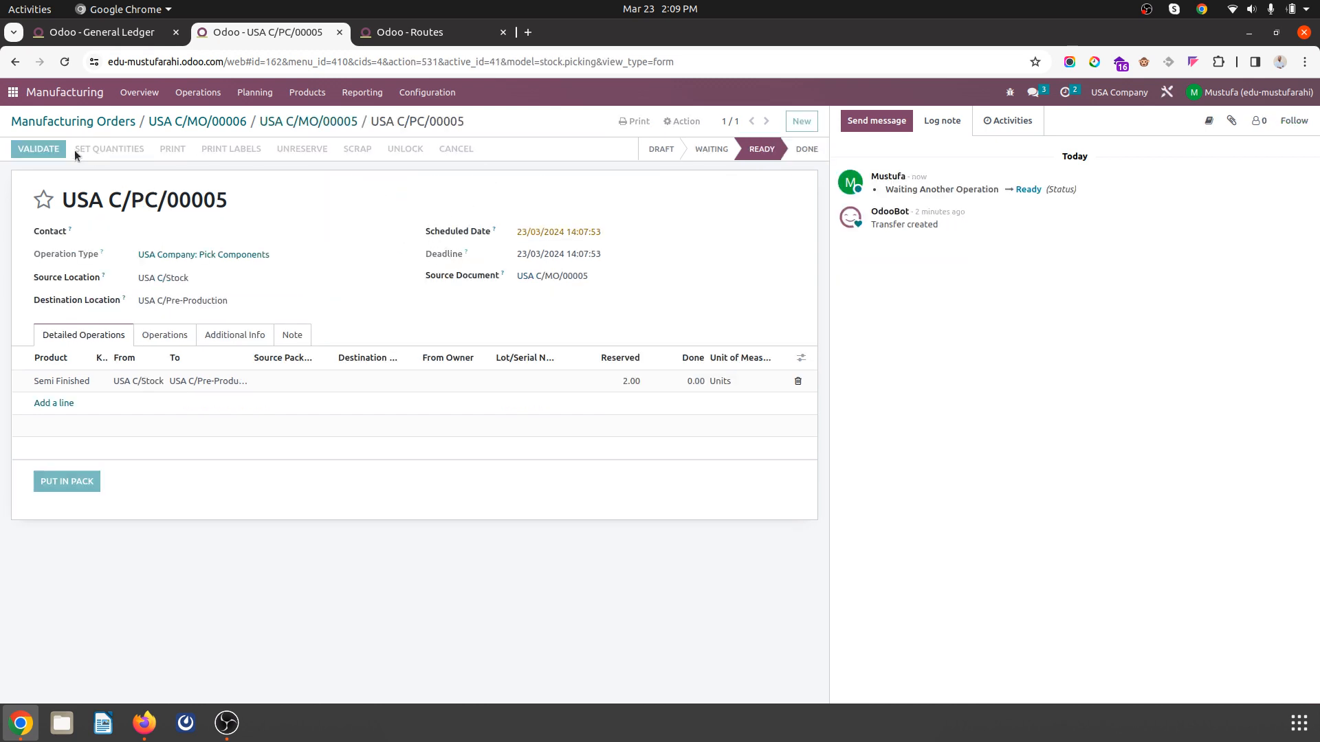
click(41, 150)
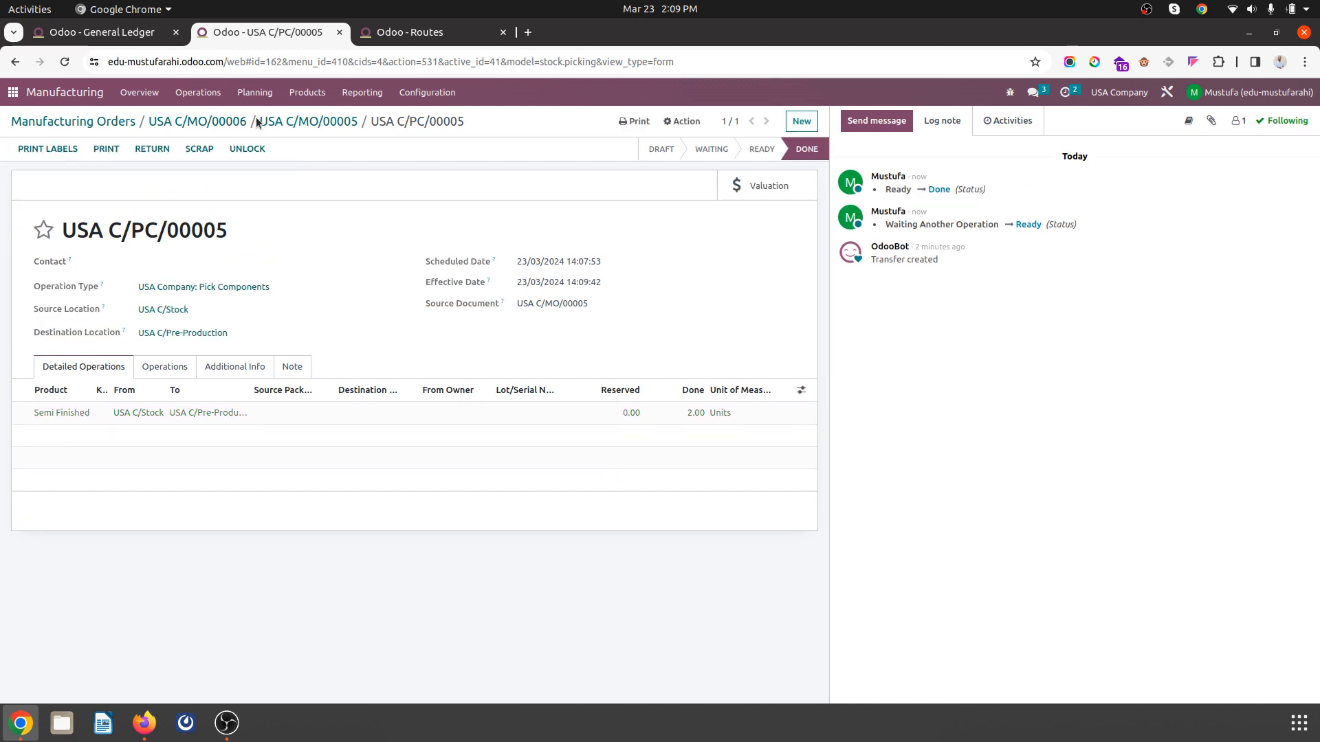
Step: Refresh the General Ledger and examine the Semi Finished and Finished Goods postings under Stock Valuation and Cost of Production - Semi Finished
click(130, 34)
click(64, 62)
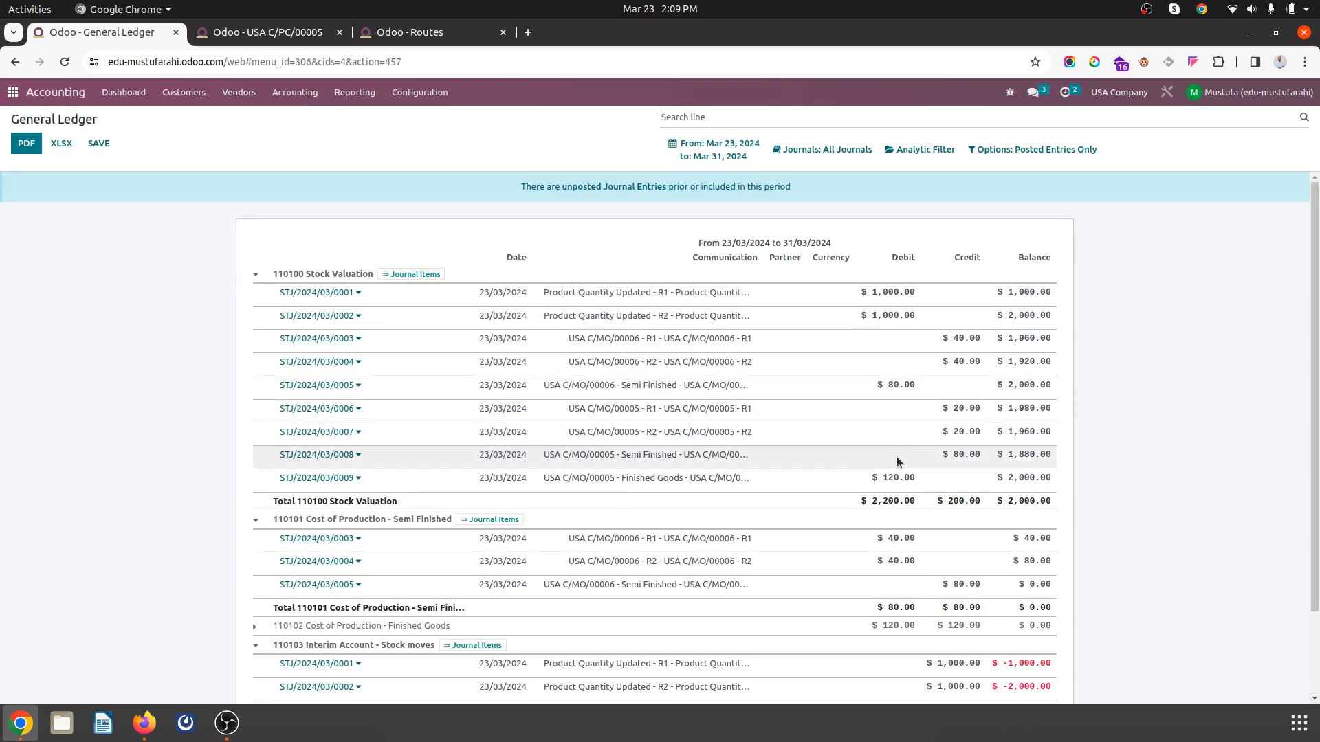
double_click(687, 454)
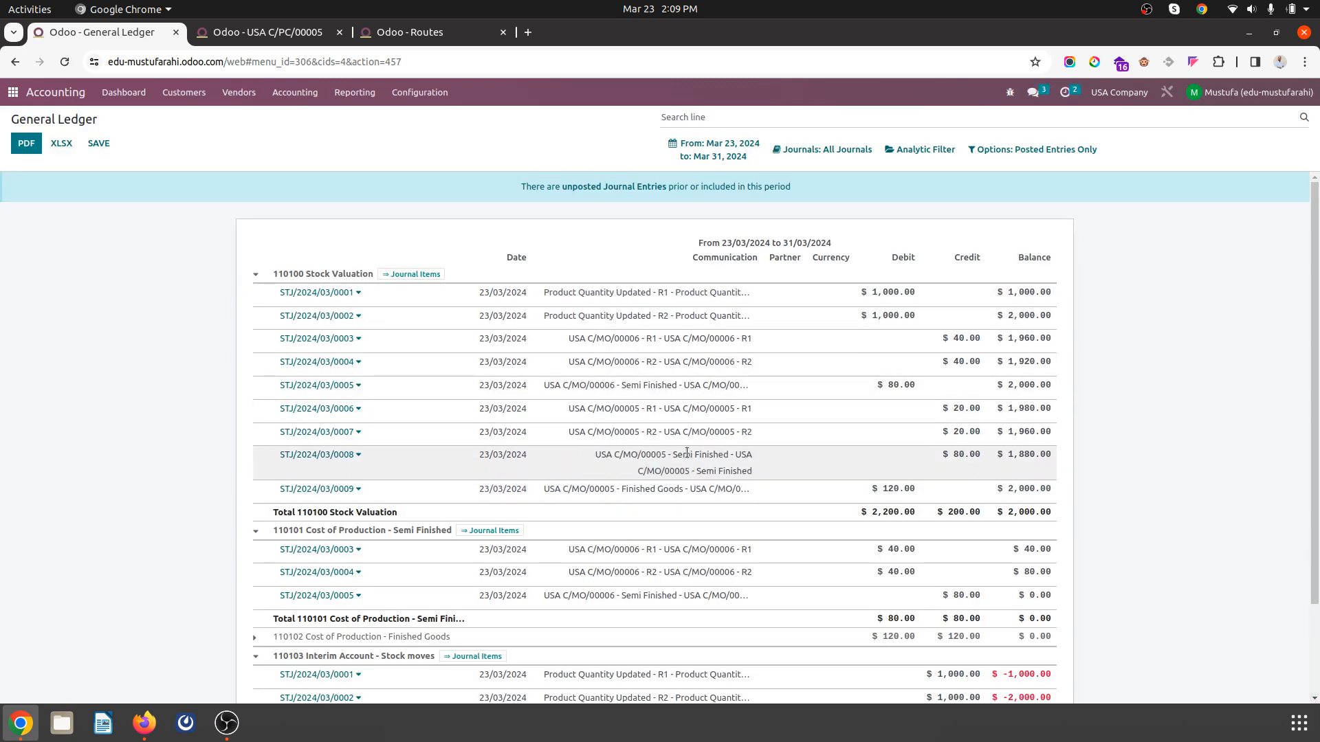
double_click(707, 494)
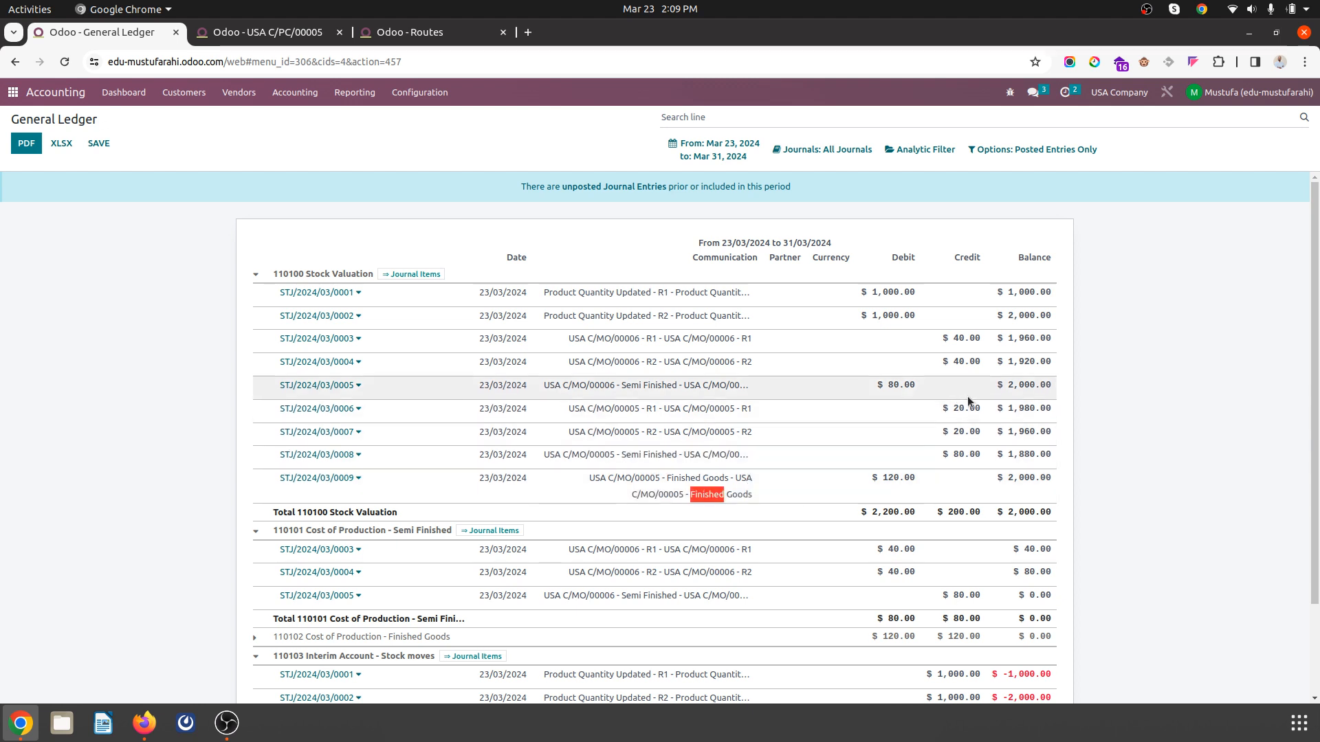
double_click(711, 385)
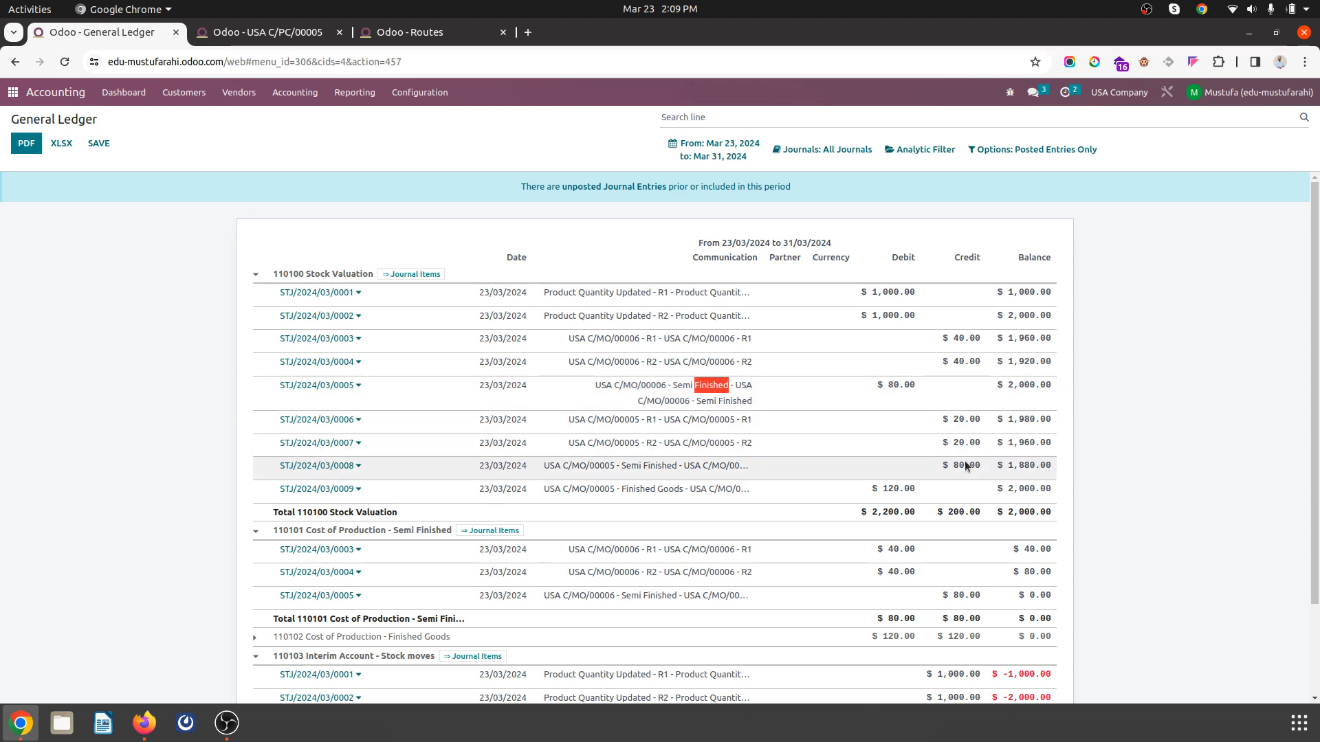
double_click(874, 489)
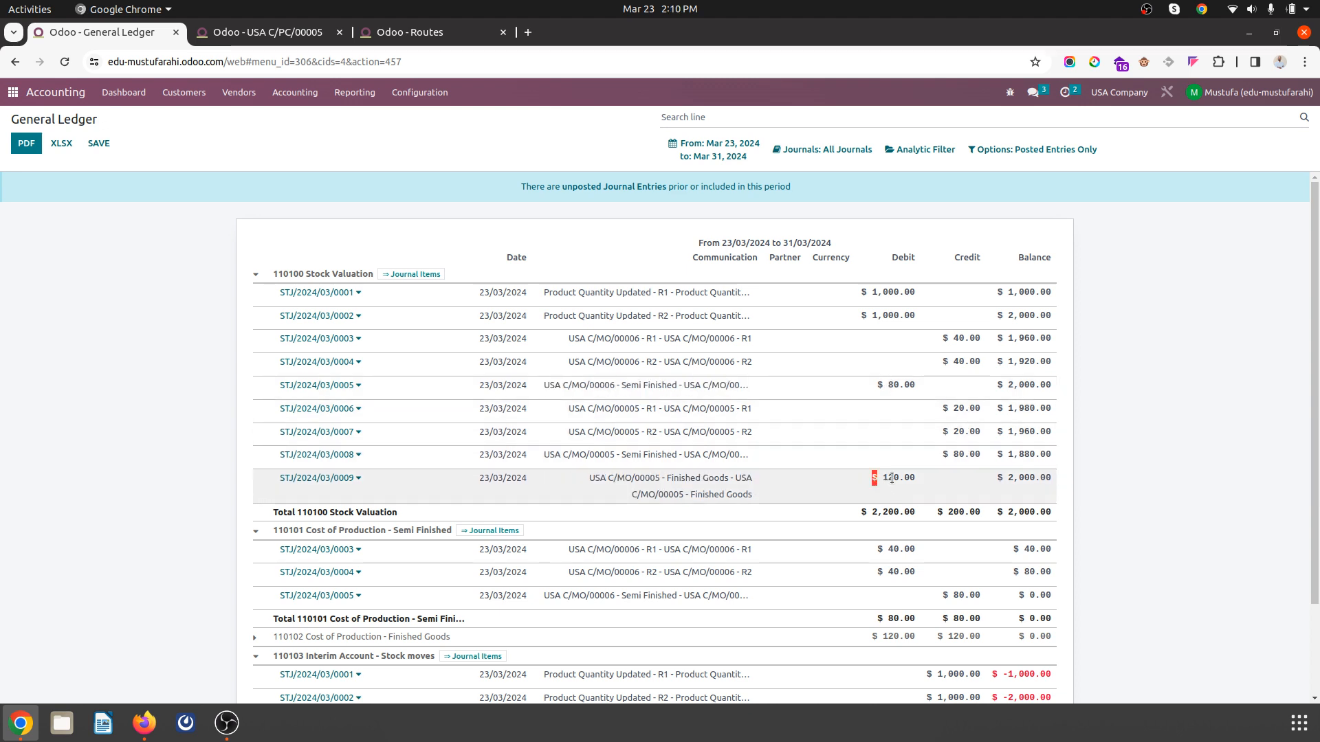
scroll(893, 500, down, 3)
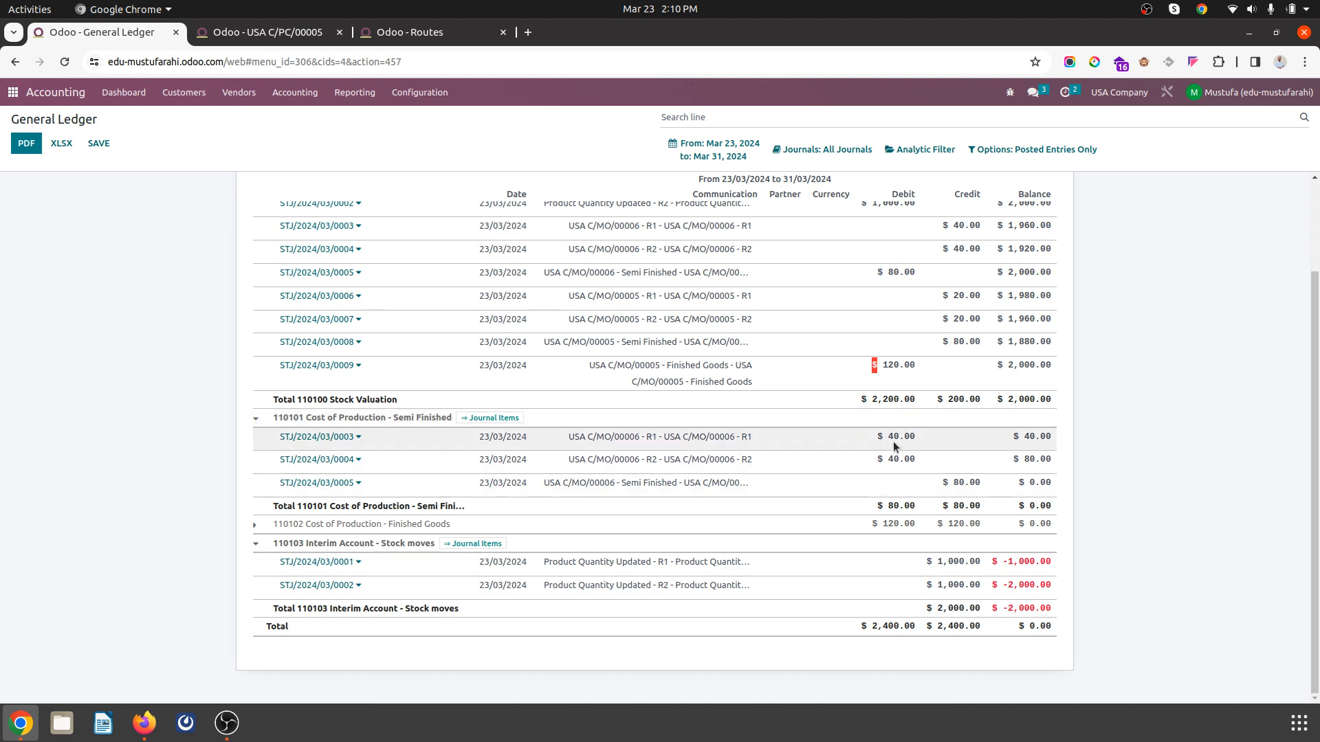
click(966, 485)
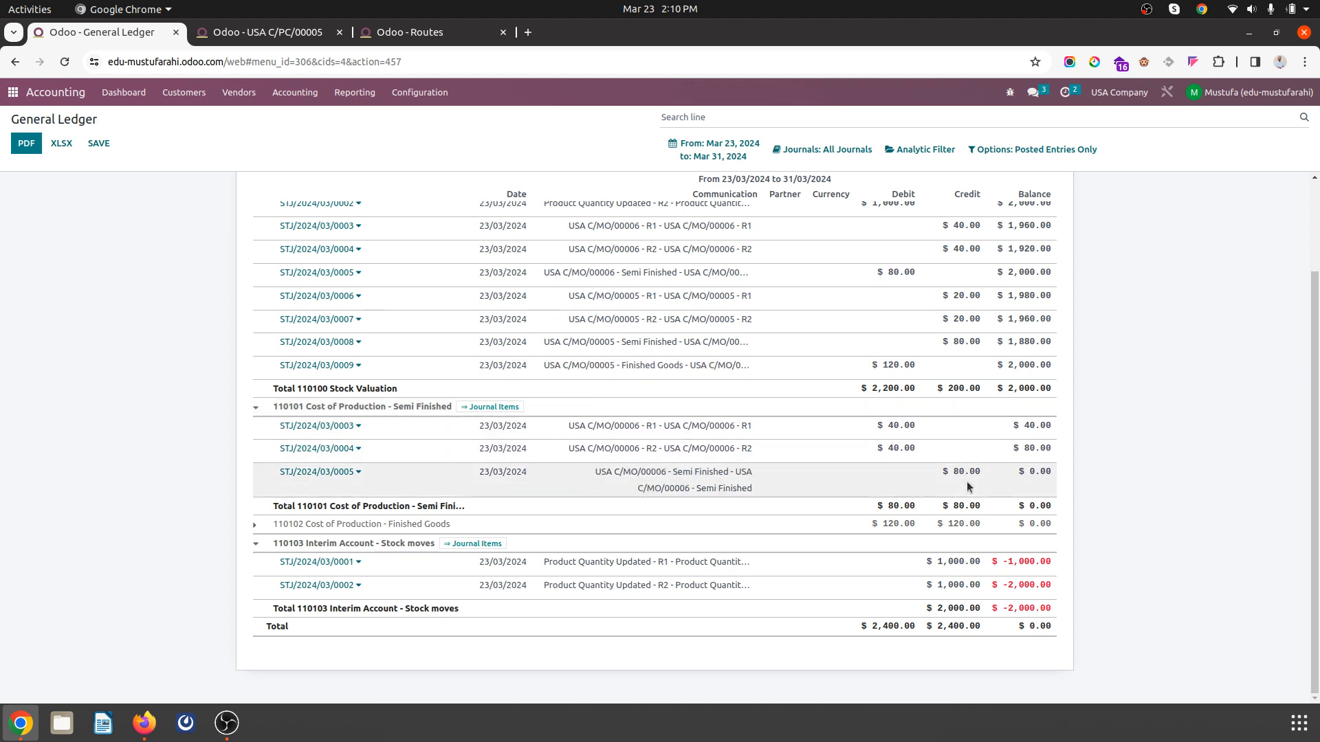
Step: Expand the Cost of Production - Finished Goods account in the General Ledger and examine its component debits and finished product credit
click(385, 524)
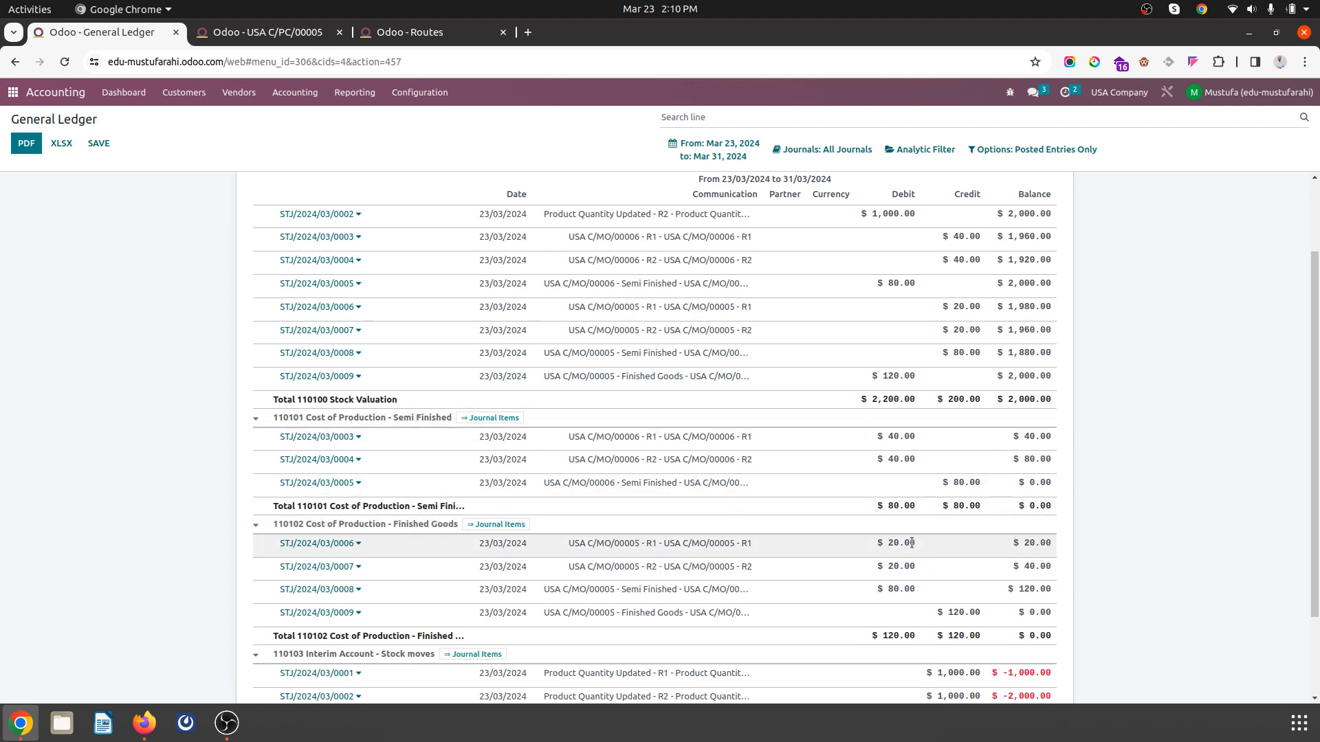
double_click(900, 590)
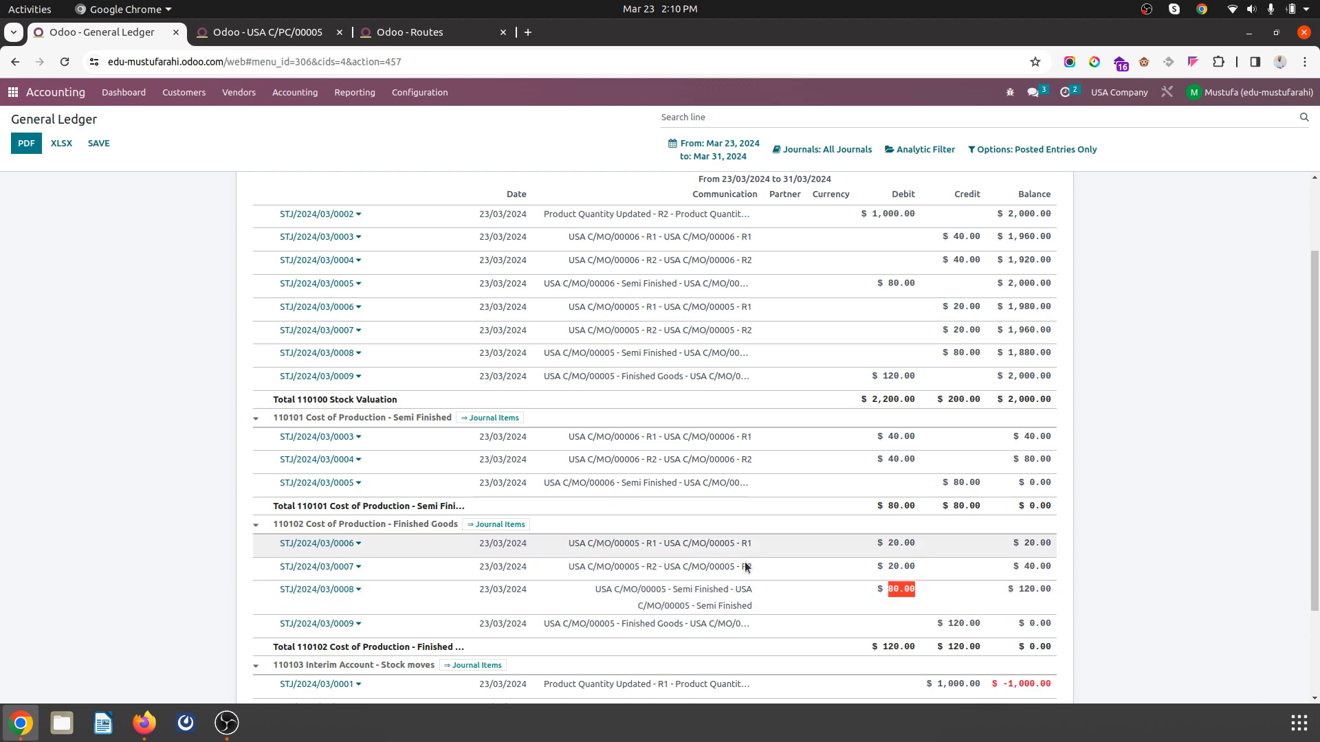
click(968, 624)
scroll(982, 609, down, 3)
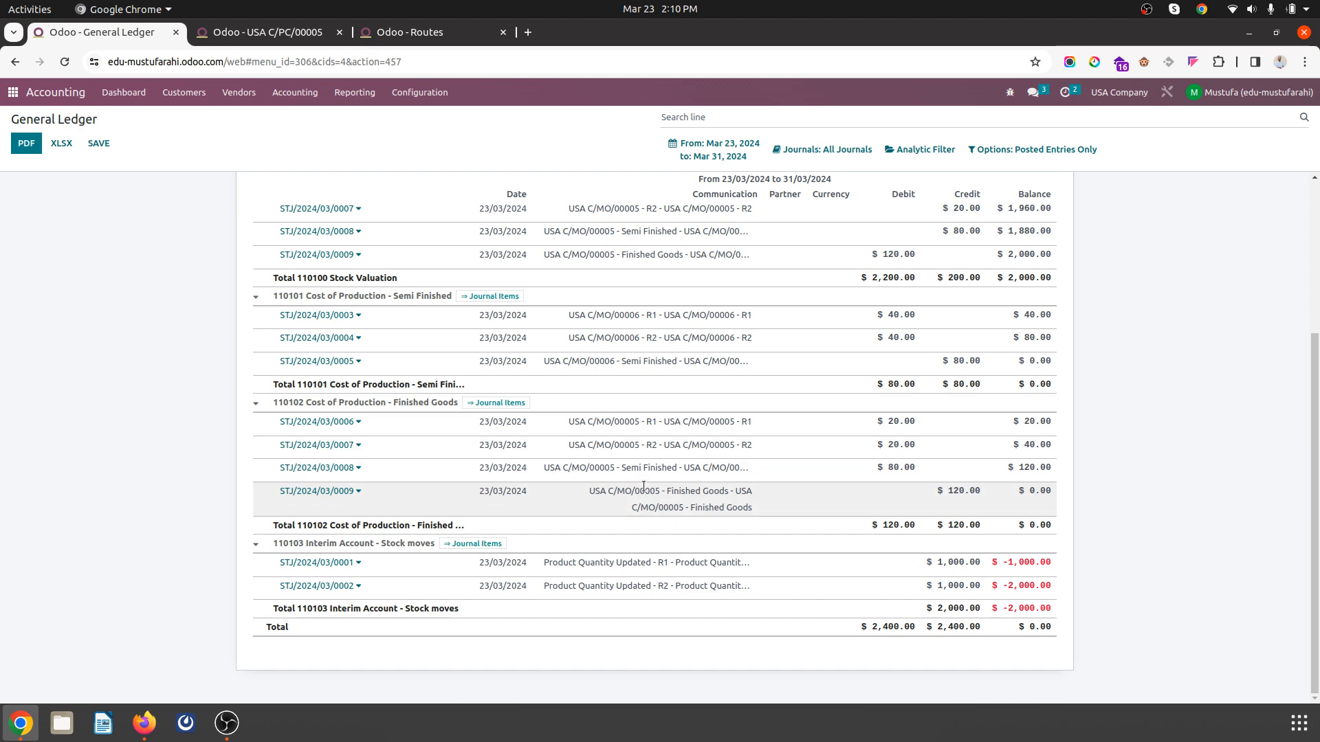
scroll(644, 487, up, 5)
scroll(643, 486, down, 3)
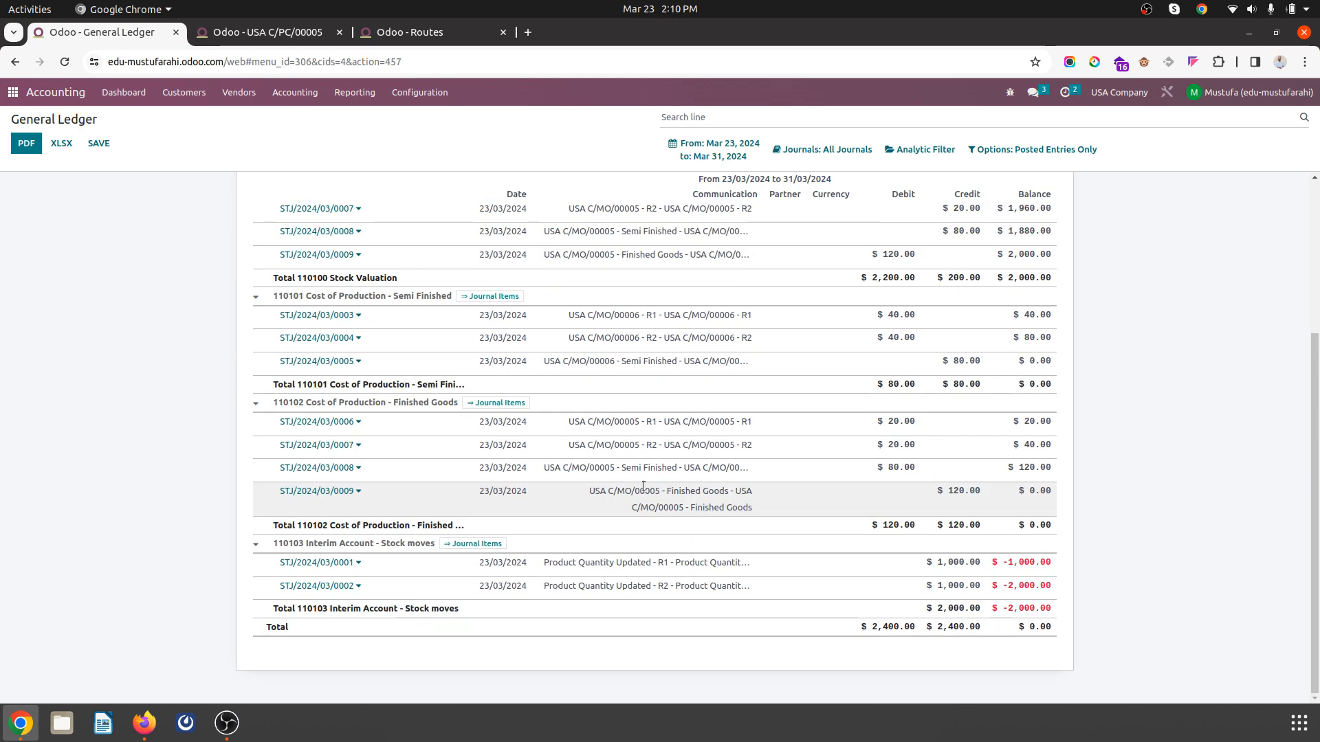